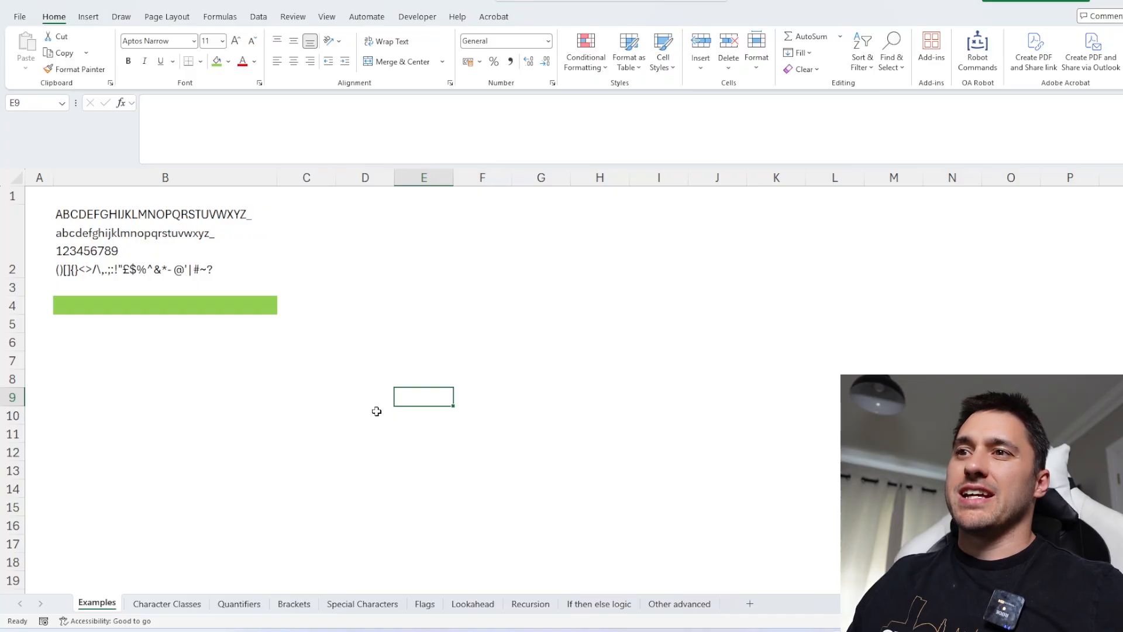
Examine the sample text in cell B2 line by line: uppercase letters, lowercase letters, digits and symbols
{"action": "left_click", "coordinate": [167, 221]}
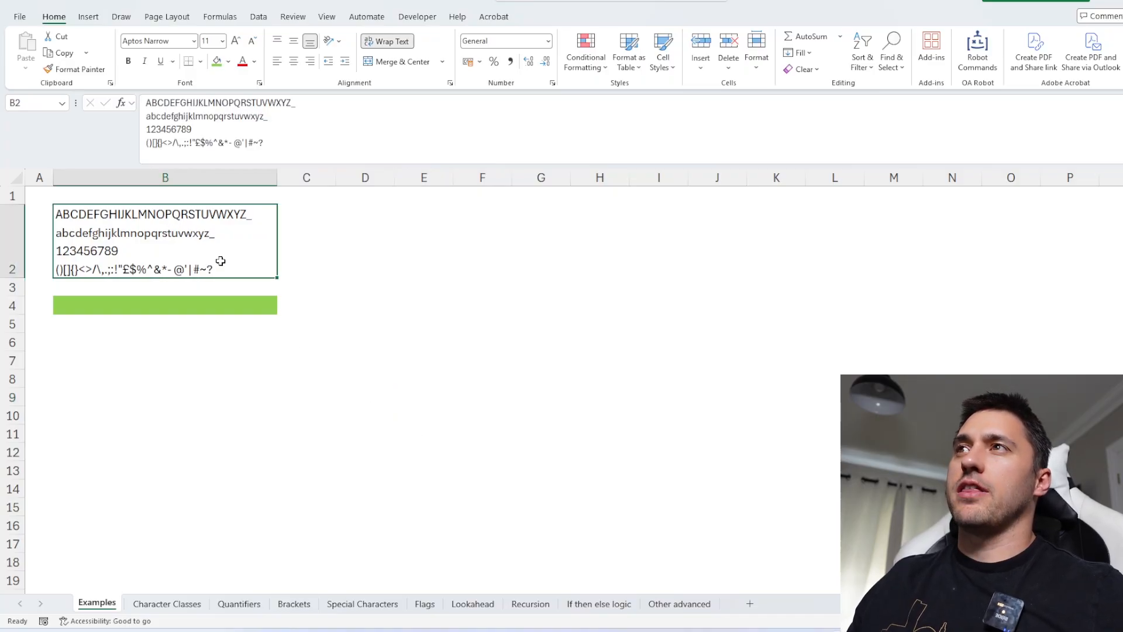
{"action": "double_click", "coordinate": [308, 105]}
{"action": "left_click", "coordinate": [305, 105]}
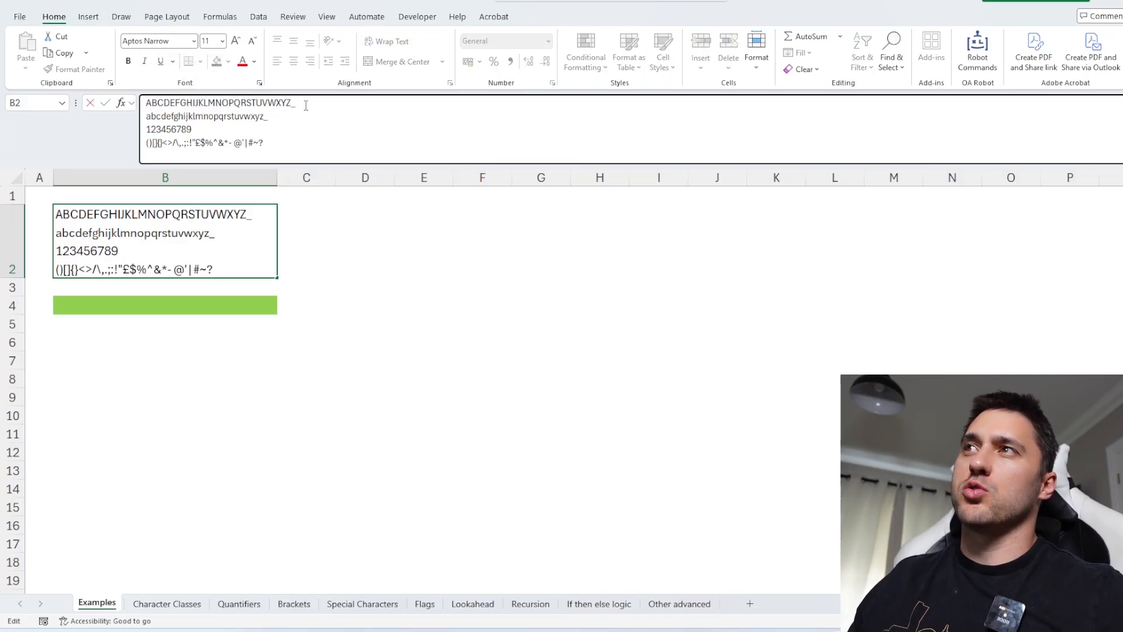
{"action": "left_click_drag", "start_coordinate": [297, 104], "coordinate": [293, 104]}
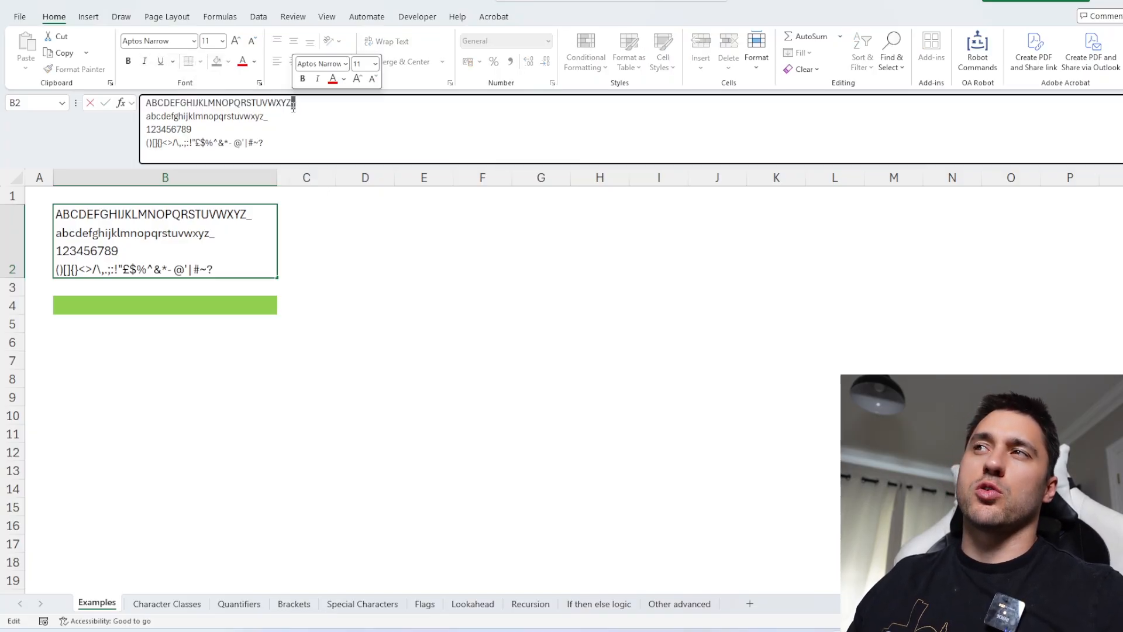
{"action": "left_click", "coordinate": [306, 105]}
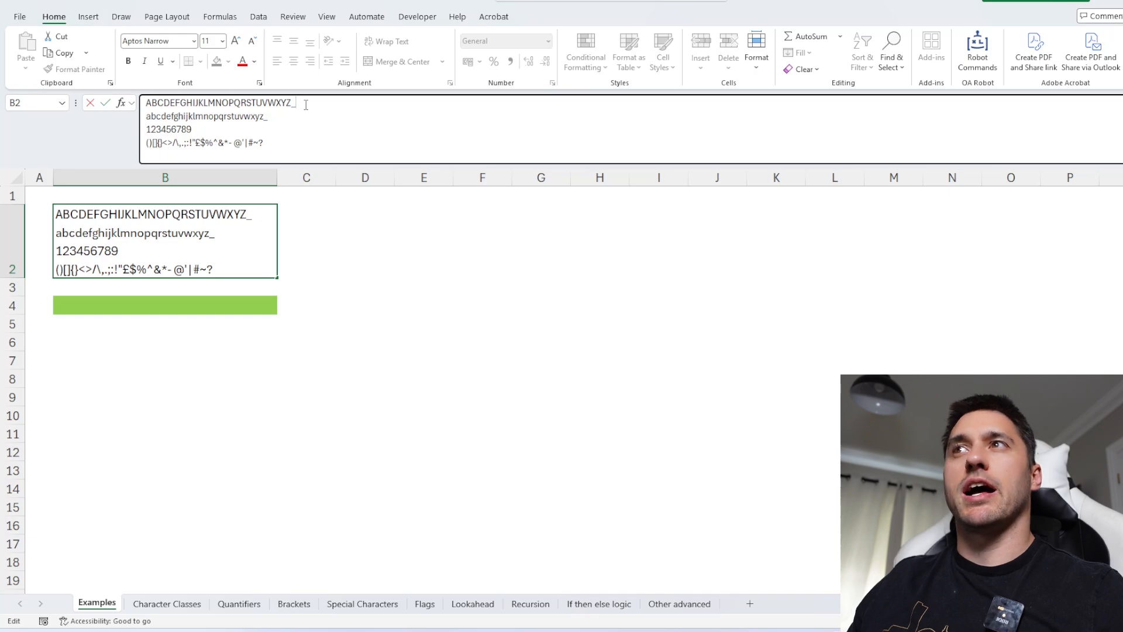
{"action": "left_click_drag", "start_coordinate": [307, 105], "coordinate": [140, 100]}
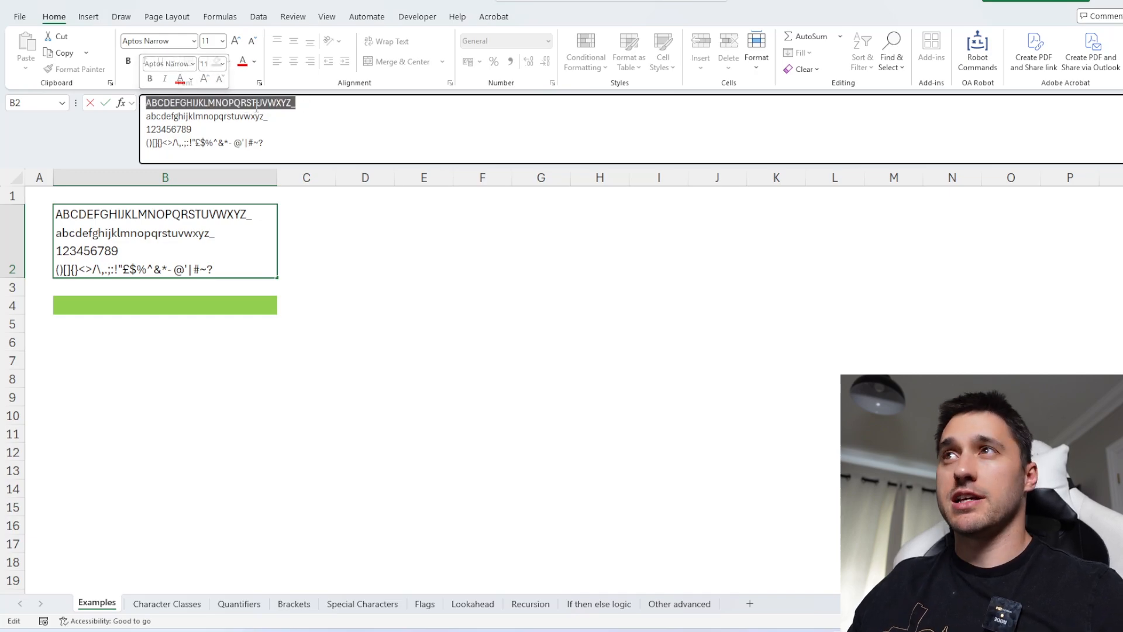
{"action": "left_click_drag", "start_coordinate": [269, 117], "coordinate": [136, 118]}
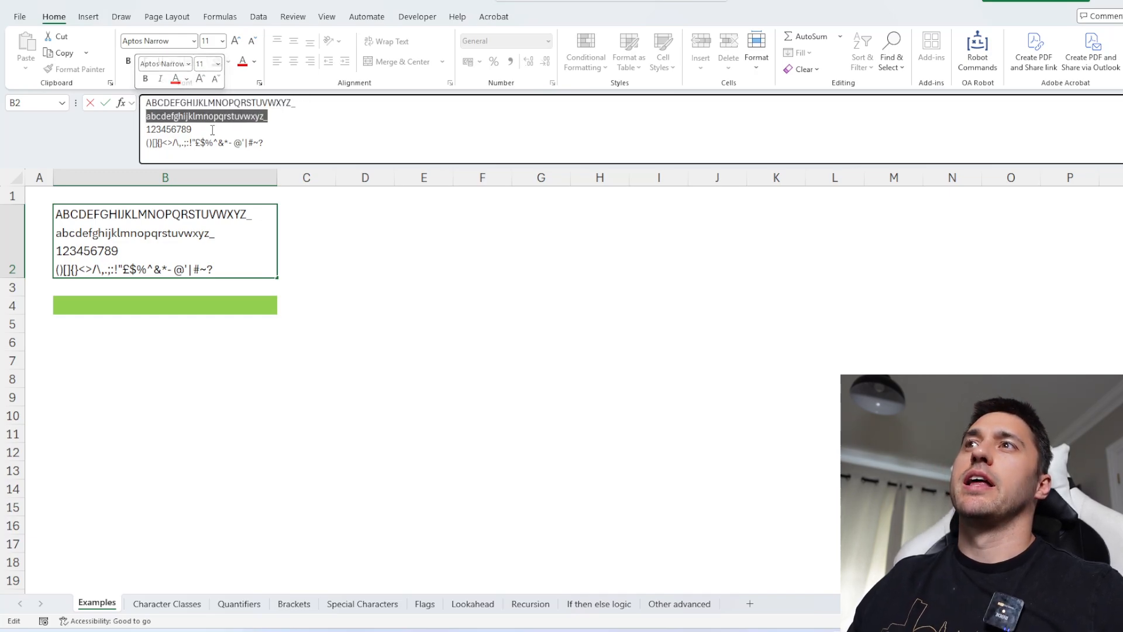
{"action": "left_click_drag", "start_coordinate": [218, 129], "coordinate": [144, 130]}
{"action": "left_click_drag", "start_coordinate": [271, 143], "coordinate": [140, 143]}
{"action": "left_click", "coordinate": [365, 287]}
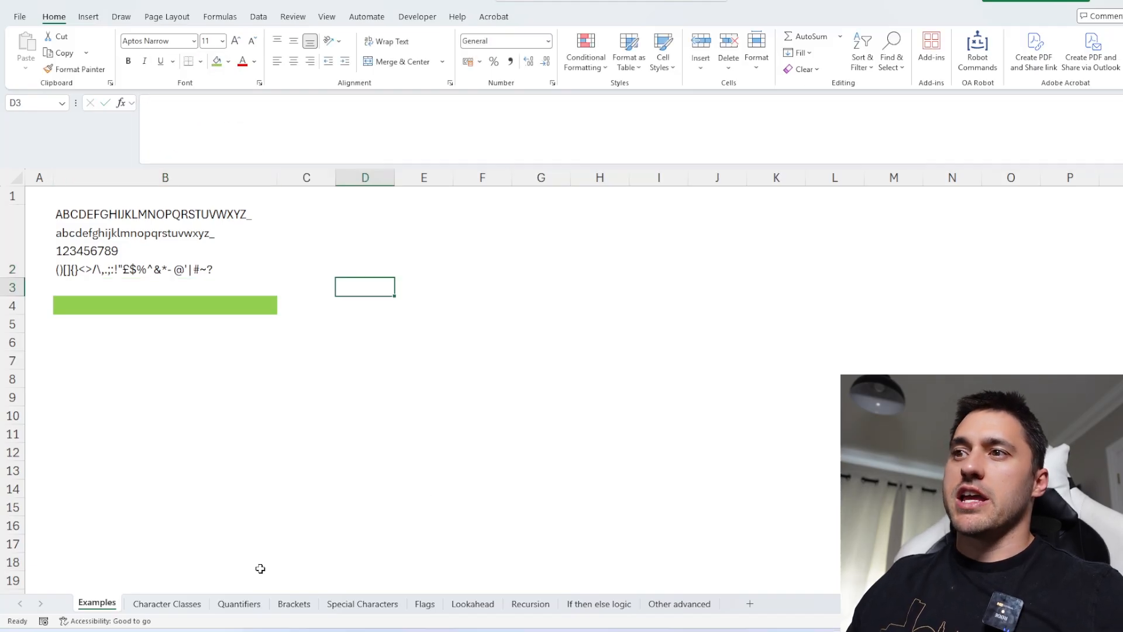
Look through the Character Classes, Quantifiers, Brackets and Special Characters reference sheets and return to the Examples sheet
{"action": "left_click", "coordinate": [167, 603]}
{"action": "left_click", "coordinate": [242, 606]}
{"action": "left_click", "coordinate": [298, 607]}
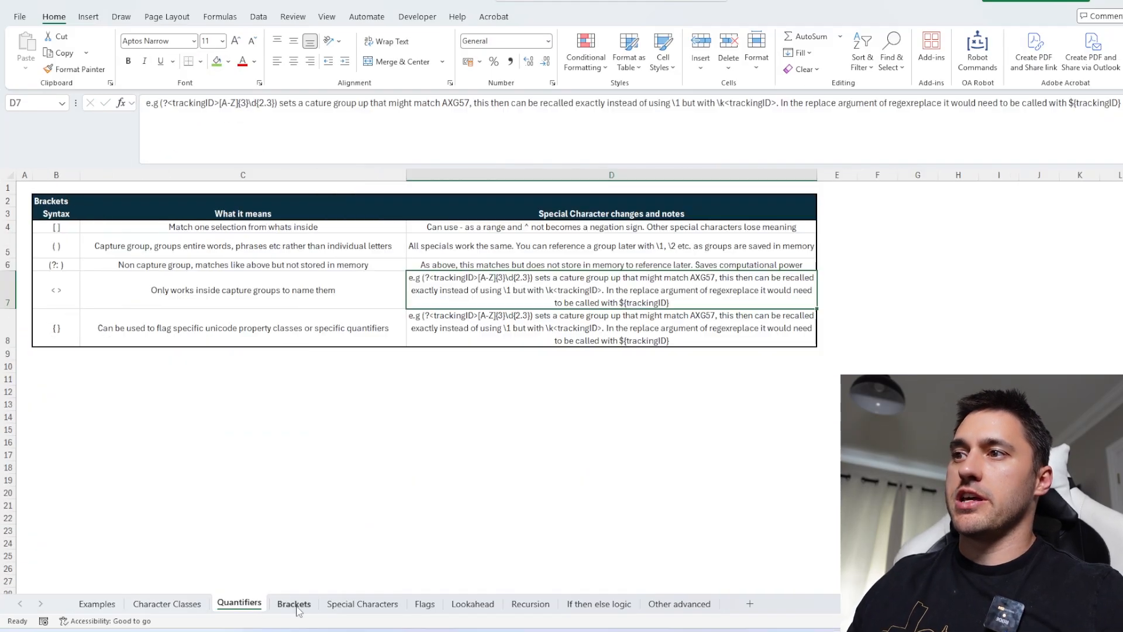
{"action": "left_click", "coordinate": [353, 607]}
{"action": "left_click", "coordinate": [189, 606]}
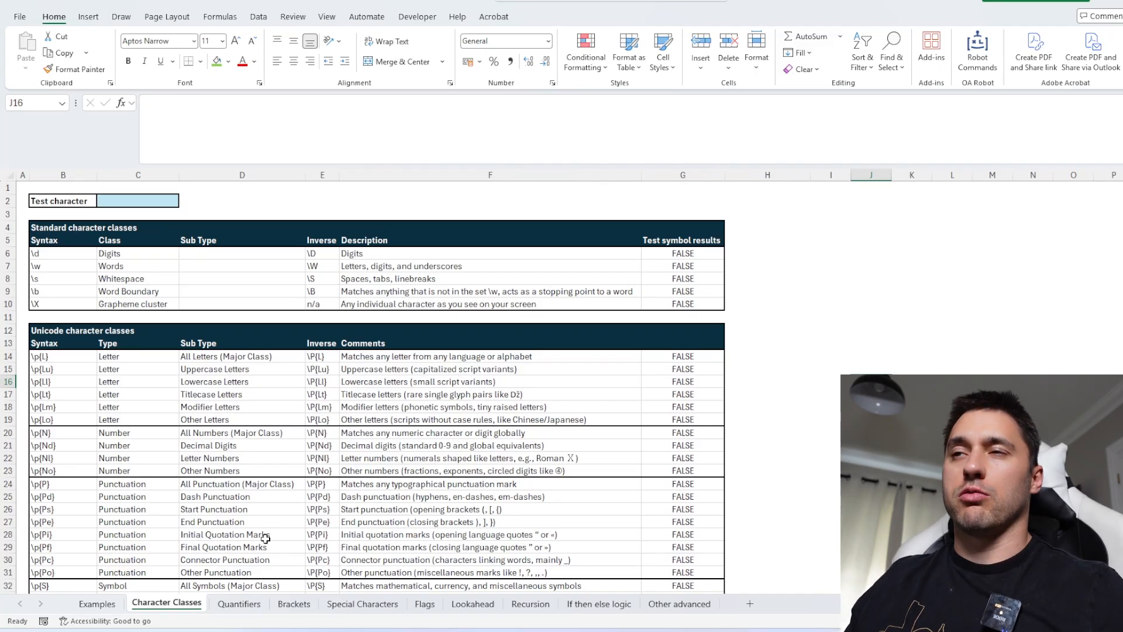
{"action": "left_click", "coordinate": [110, 605]}
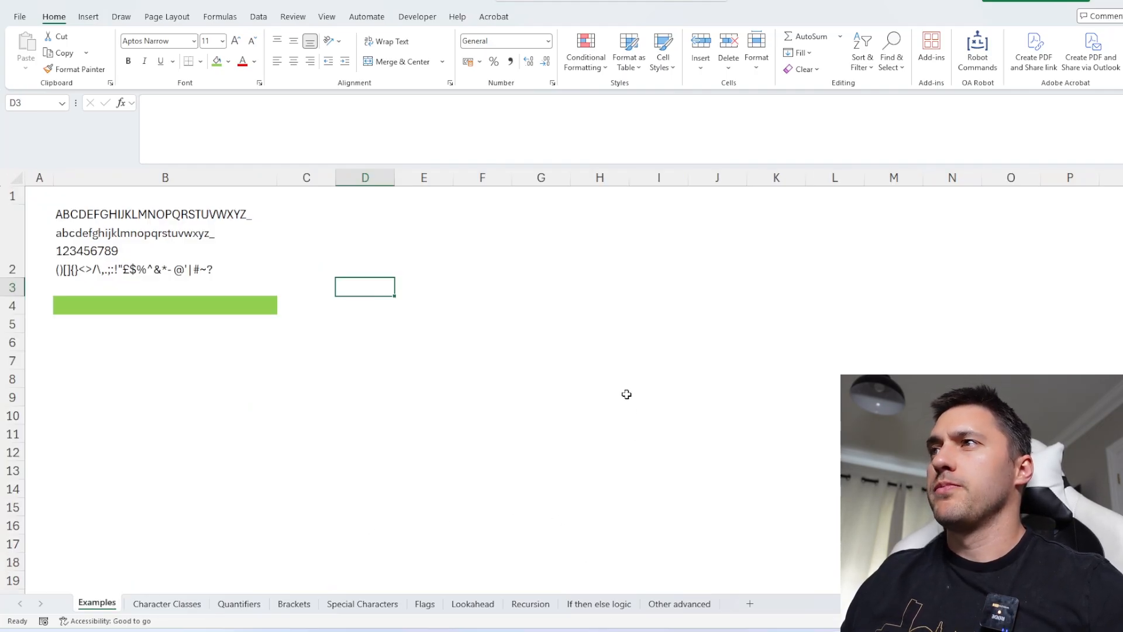
Switch to regex101 in the browser and review its test string and regular expression field
{"action": "left_click", "coordinate": [615, 630]}
{"action": "left_click", "coordinate": [540, 495]}
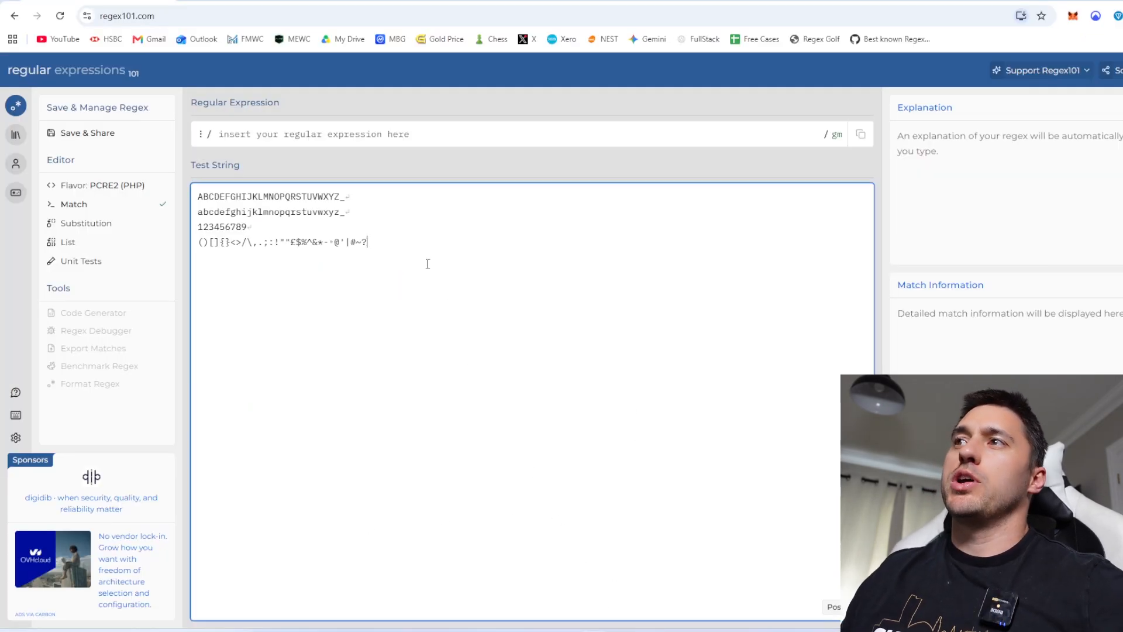
{"action": "key", "text": "ctrl+a"}
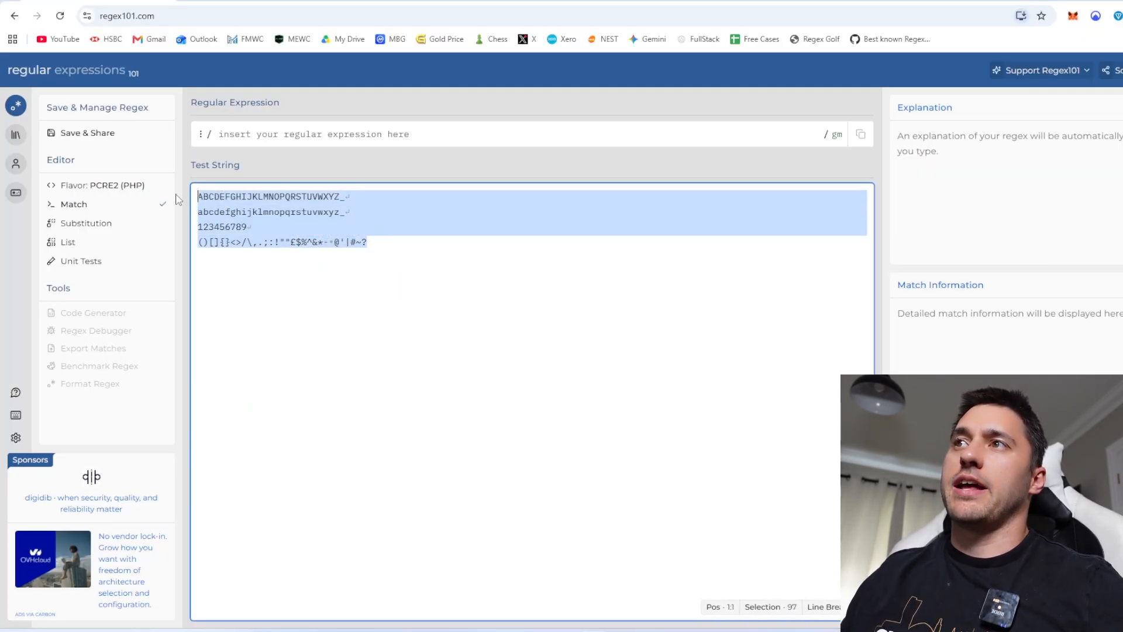
{"action": "left_click", "coordinate": [406, 132]}
{"action": "left_click", "coordinate": [435, 328]}
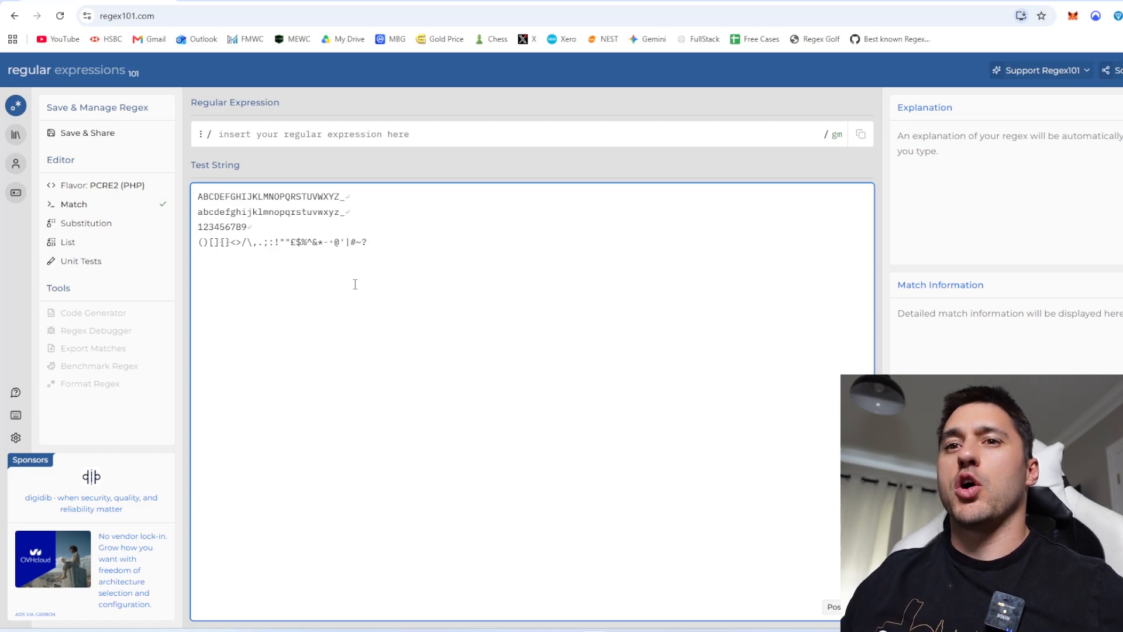
Choose the PCRE2 (PHP) regex flavor and enable the case-insensitive flag alongside global and multi line
{"action": "left_click", "coordinate": [107, 188]}
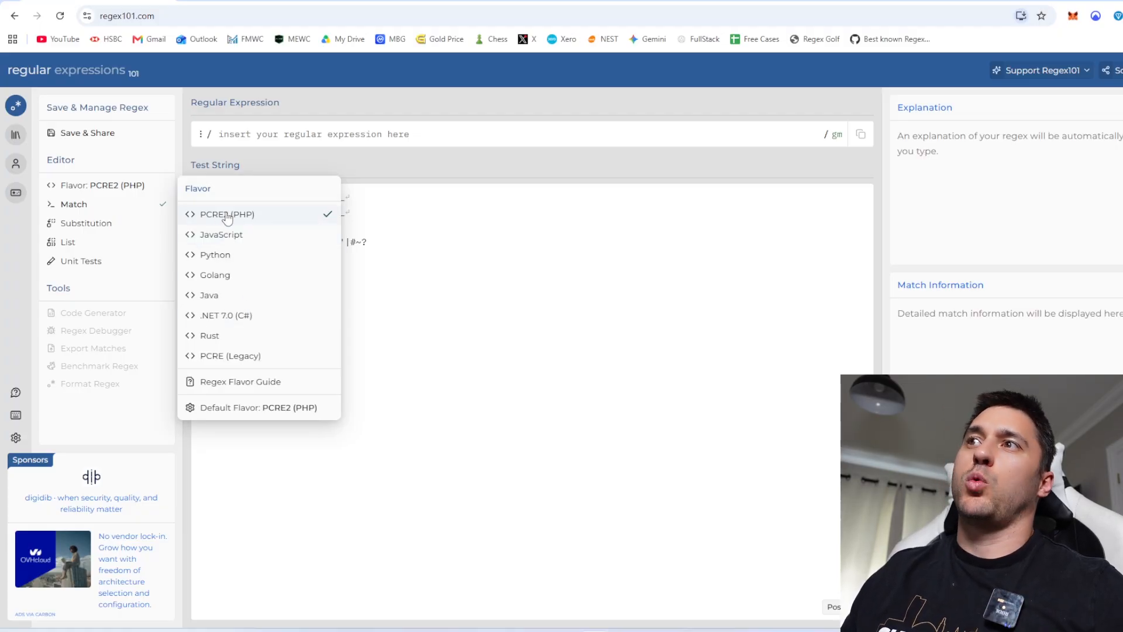
{"action": "left_click", "coordinate": [276, 218]}
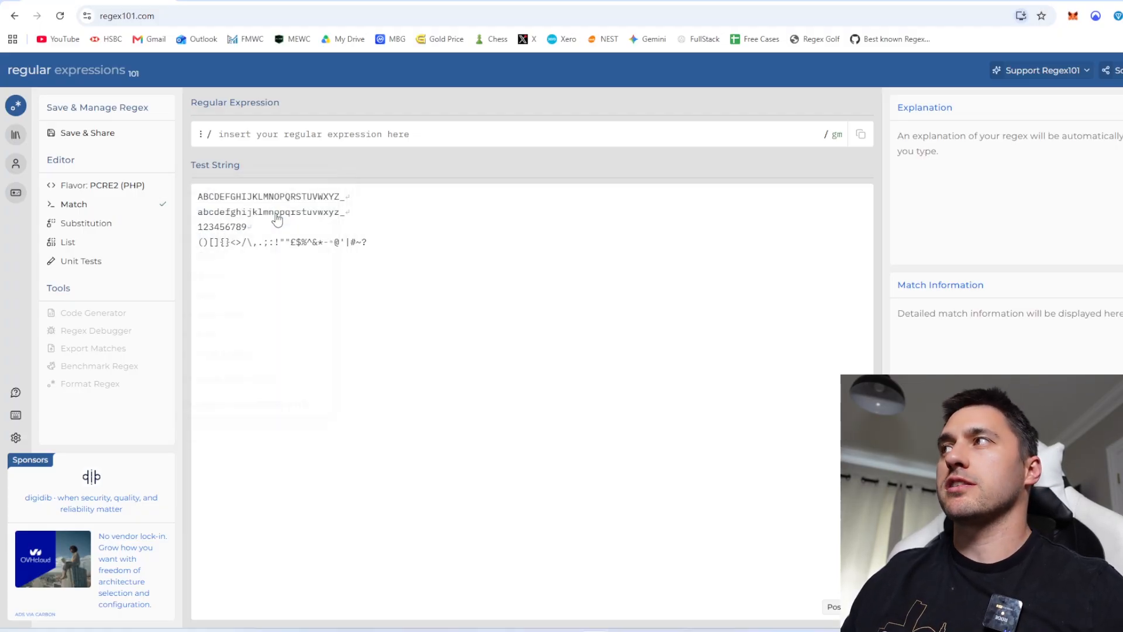
{"action": "left_click", "coordinate": [840, 135]}
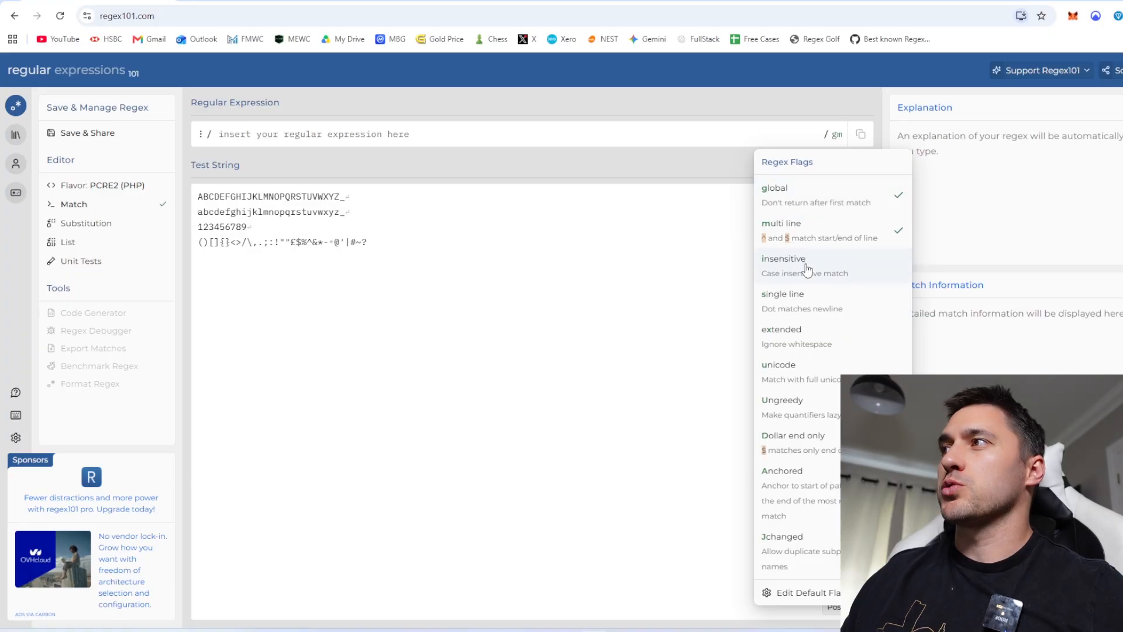
{"action": "left_click", "coordinate": [807, 269]}
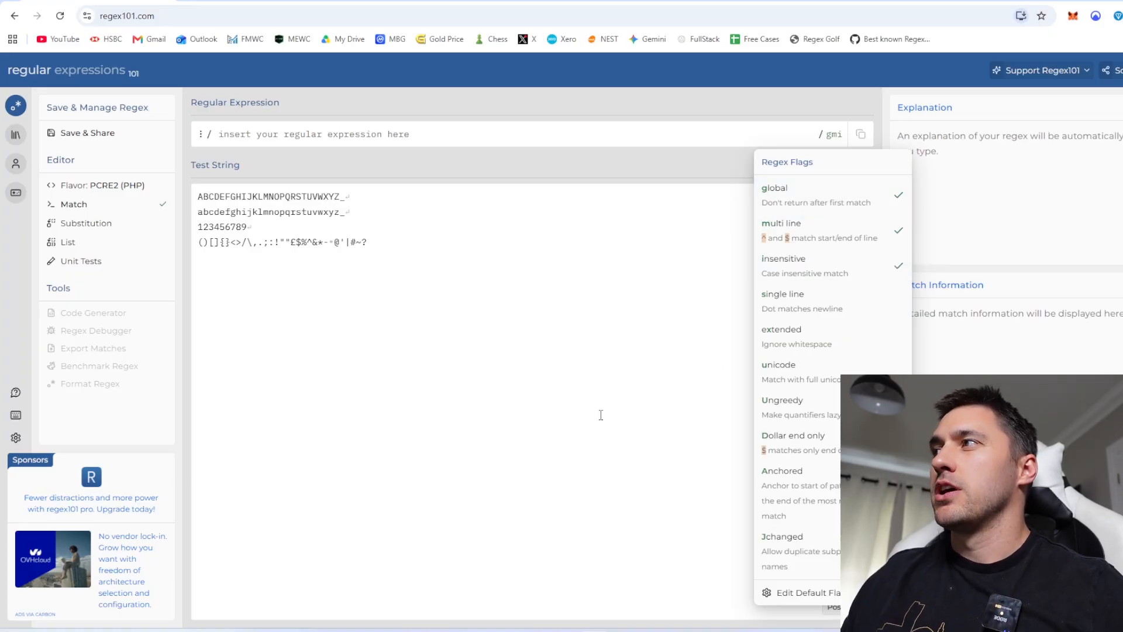
{"action": "left_click", "coordinate": [560, 419]}
Switch to the Excel workbook and enter =REGEXEXTRACT(B2,B4,1,1) in cell B6 of the Examples sheet
{"action": "left_click", "coordinate": [518, 630]}
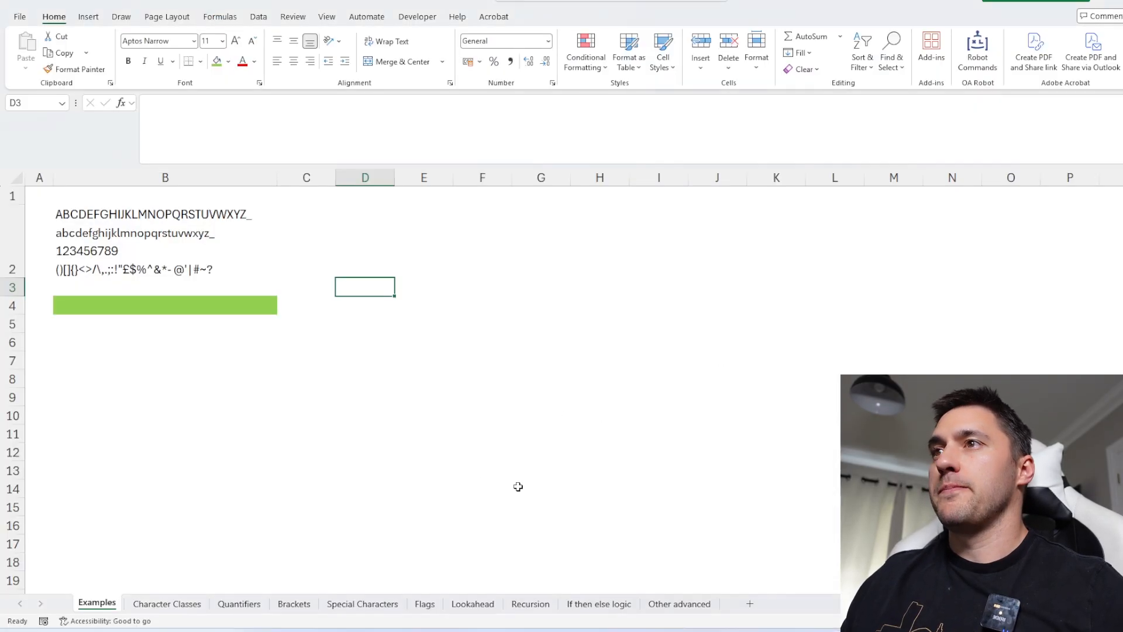
{"action": "left_click", "coordinate": [93, 339]}
{"action": "type", "text": "=rege"}
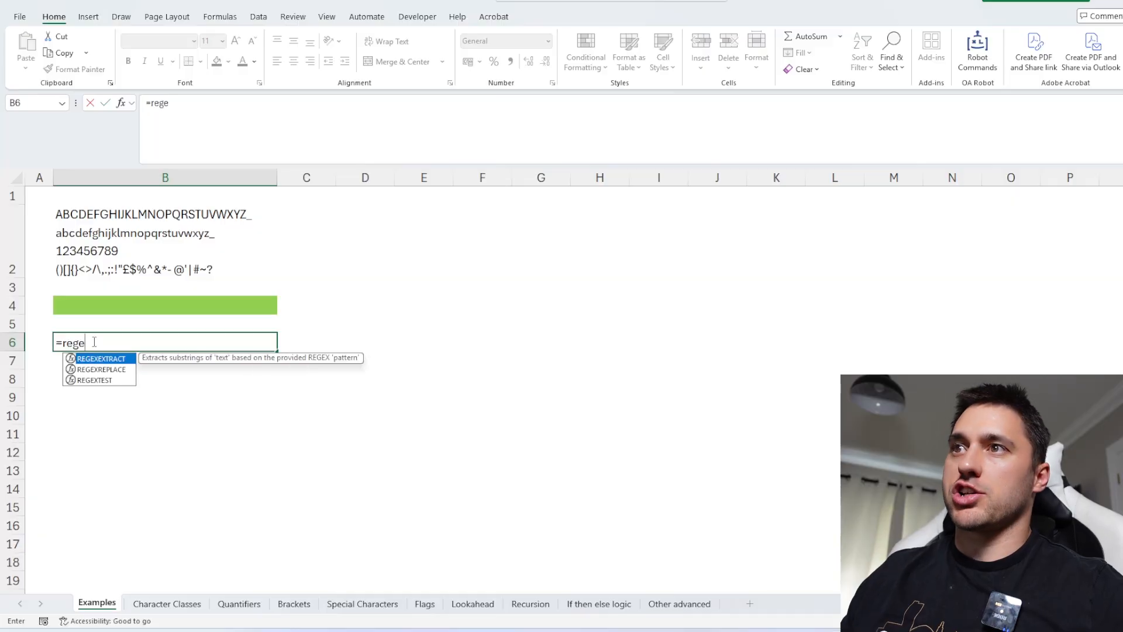
{"action": "key", "text": "Tab"}
{"action": "left_click", "coordinate": [139, 241]}
{"action": "type", "text": ","}
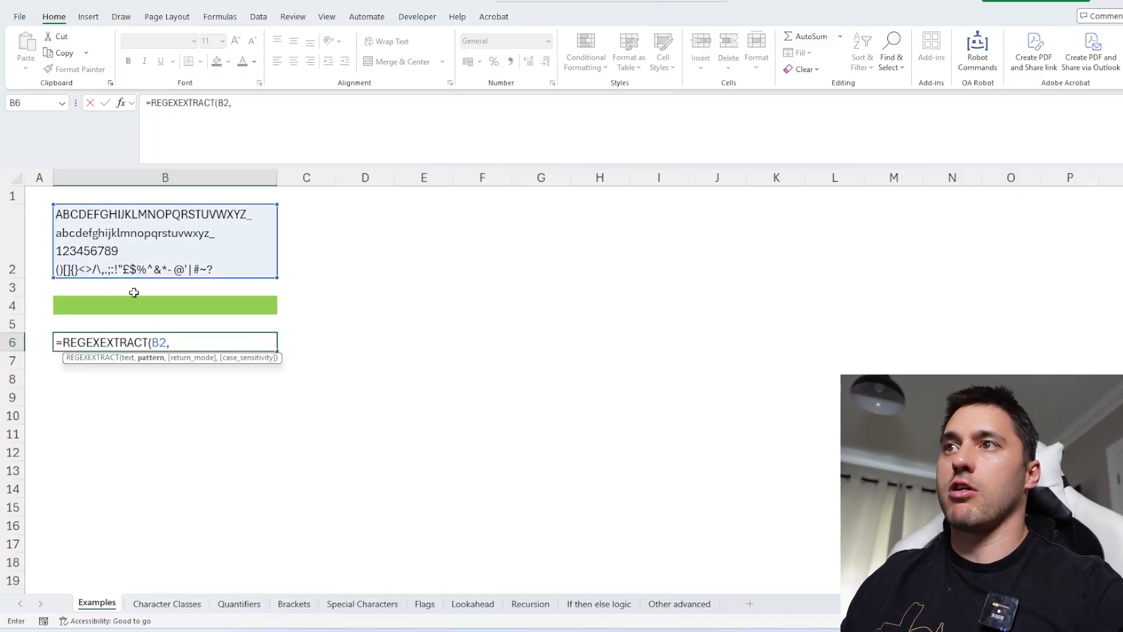
{"action": "left_click", "coordinate": [130, 306]}
{"action": "type", "text": ","}
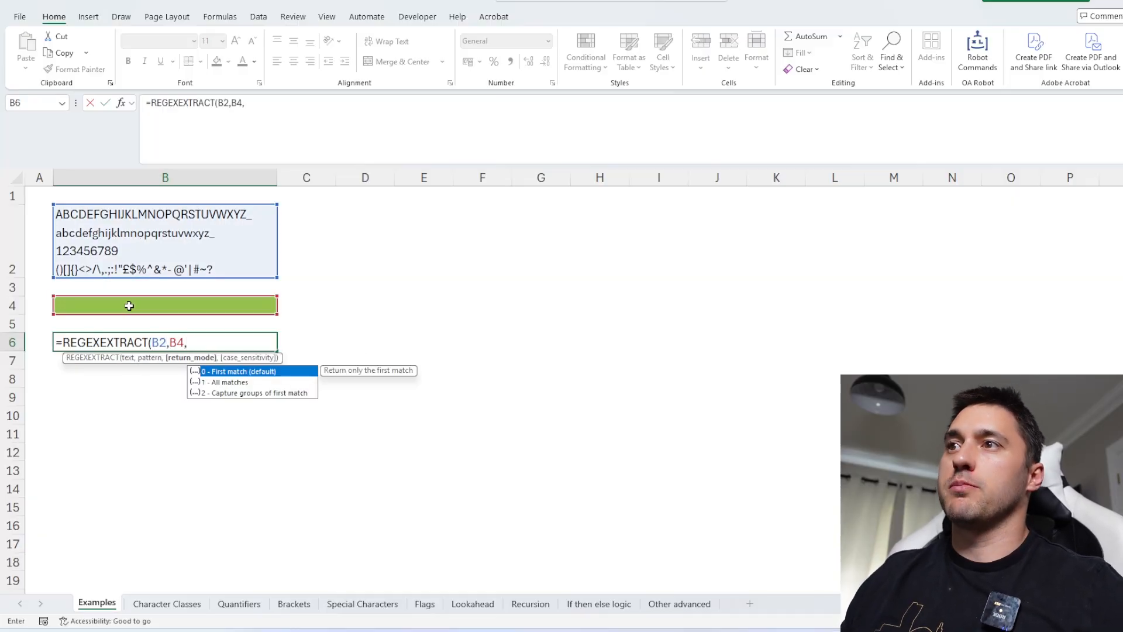
{"action": "type", "text": "1"}
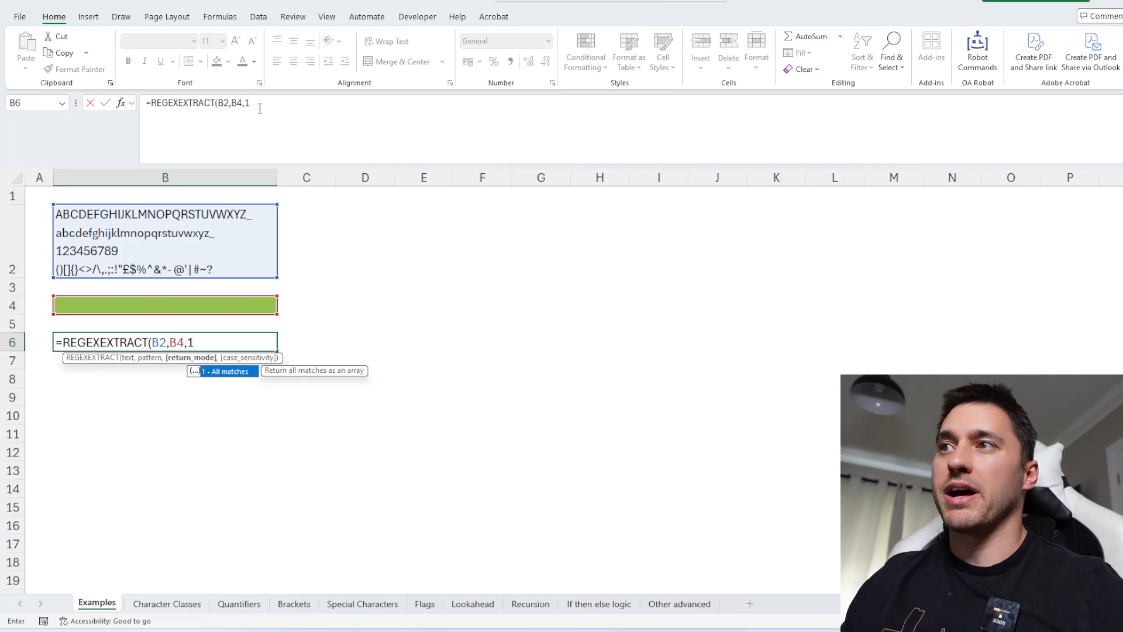
{"action": "type", "text": ",1"}
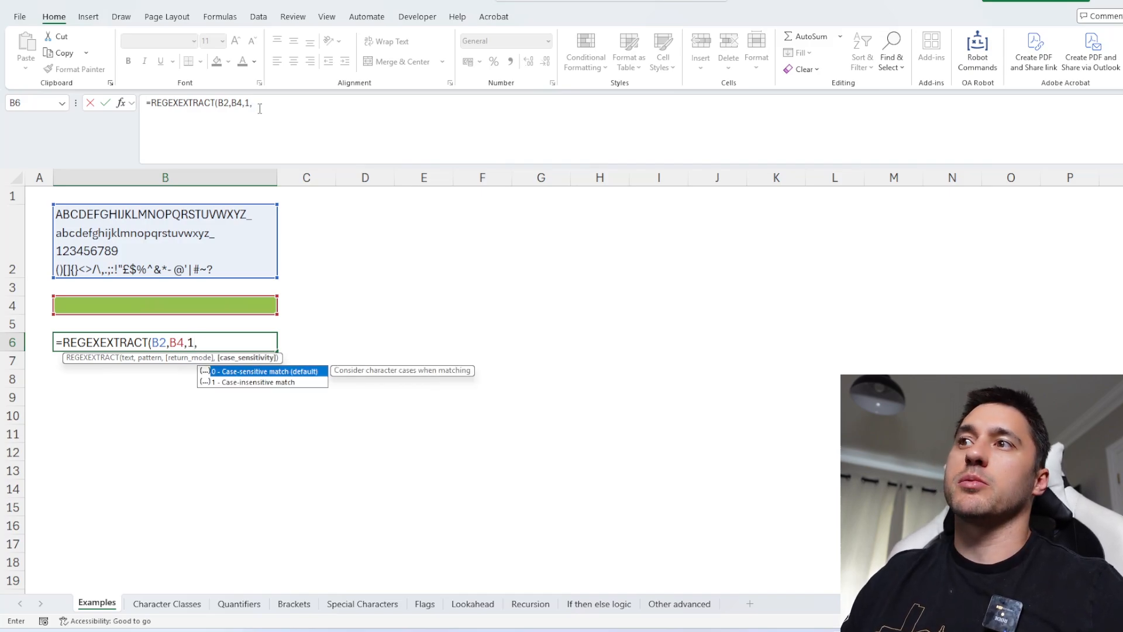
{"action": "type", "text": ")"}
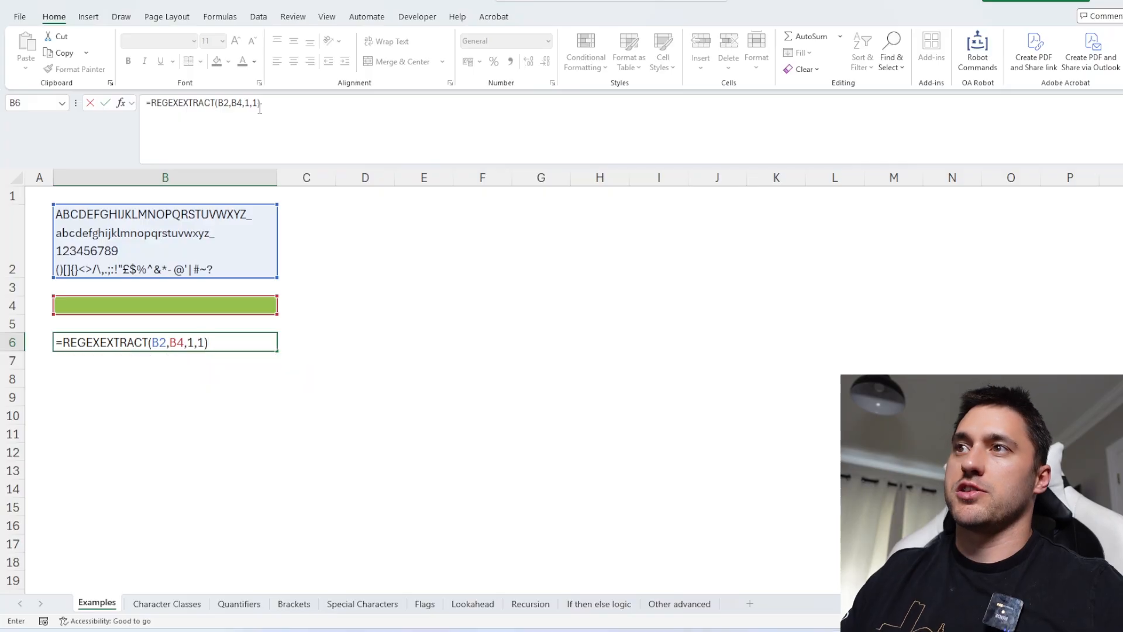
{"action": "key", "text": "Return"}
{"action": "key", "text": "alt+Tab"}
{"action": "key", "text": "alt+Tab"}
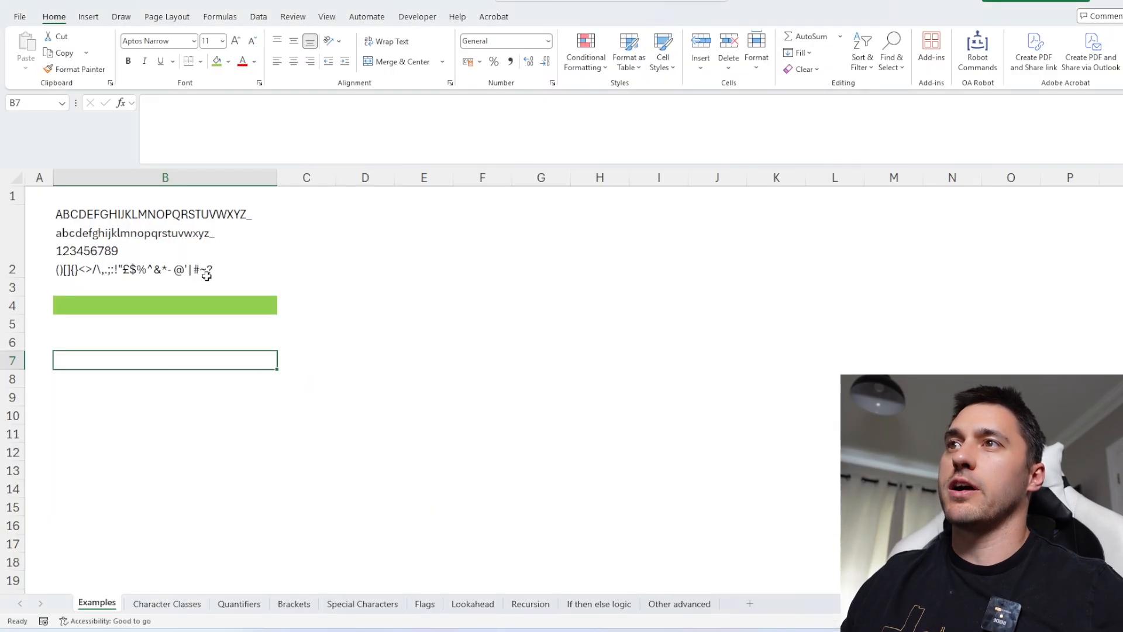
Wrap the formula in B6 in TOCOL so it reads =TOCOL(REGEXEXTRACT(B2,B4,1,1))
{"action": "left_click", "coordinate": [166, 342]}
{"action": "left_click", "coordinate": [152, 104]}
{"action": "type", "text": "tocol"}
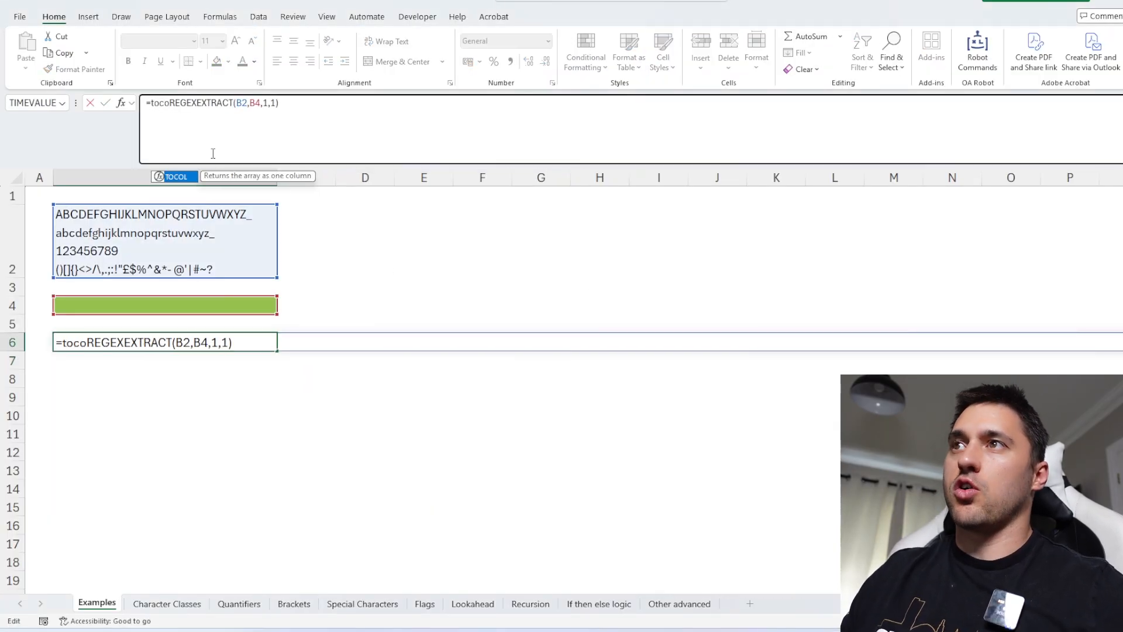
{"action": "key", "text": "Tab"}
{"action": "type", "text": ")"}
{"action": "key", "text": "Return"}
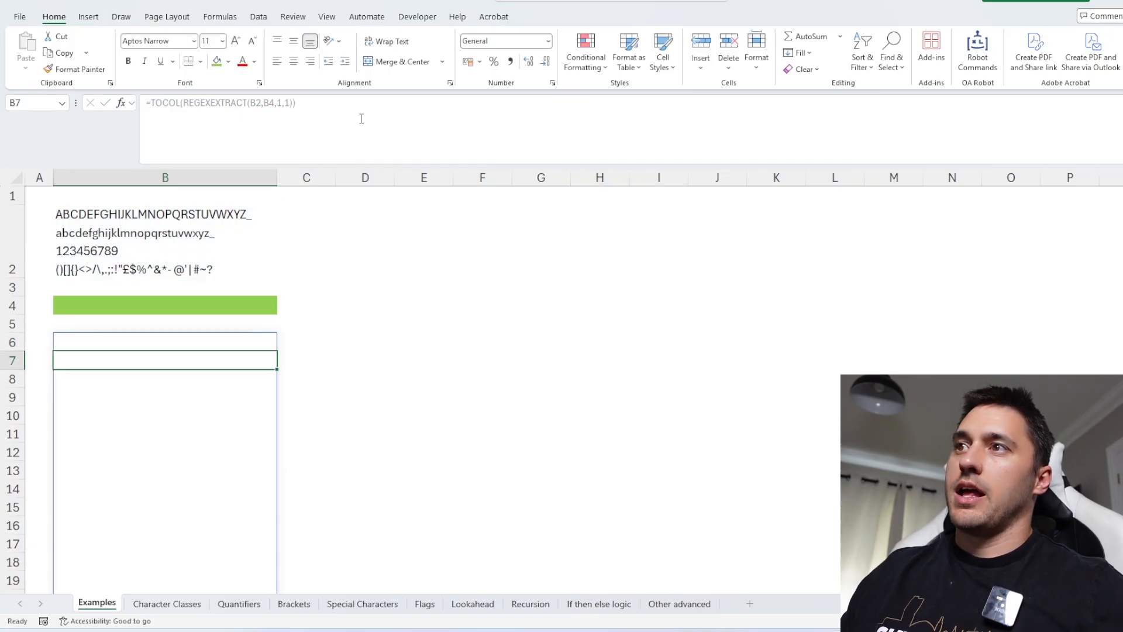
{"action": "left_click_drag", "start_coordinate": [166, 342], "coordinate": [137, 507]}
{"action": "left_click", "coordinate": [398, 346]}
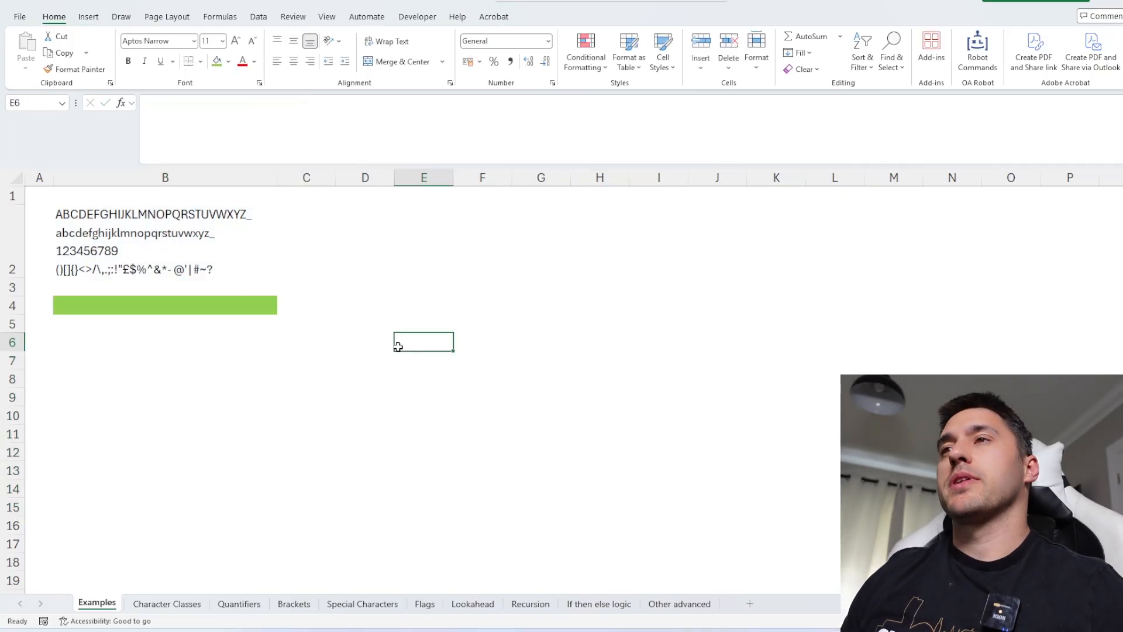
Enter the pattern GHIJK in the green cell B4 and check the extraction in B6
{"action": "left_click", "coordinate": [175, 304]}
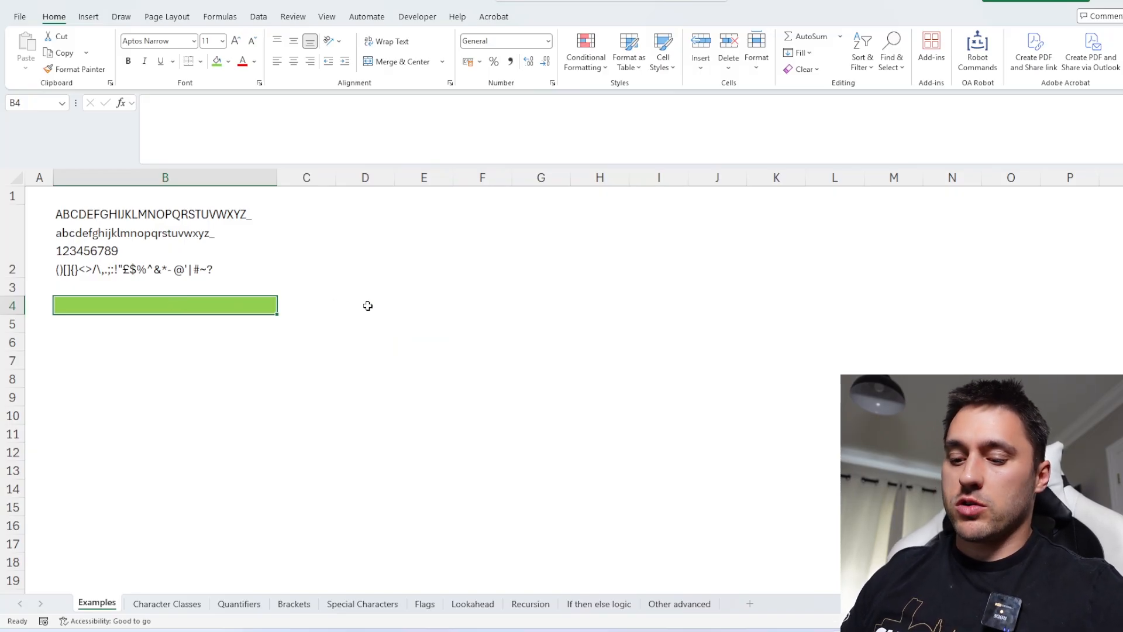
{"action": "type", "text": "GHIJ"}
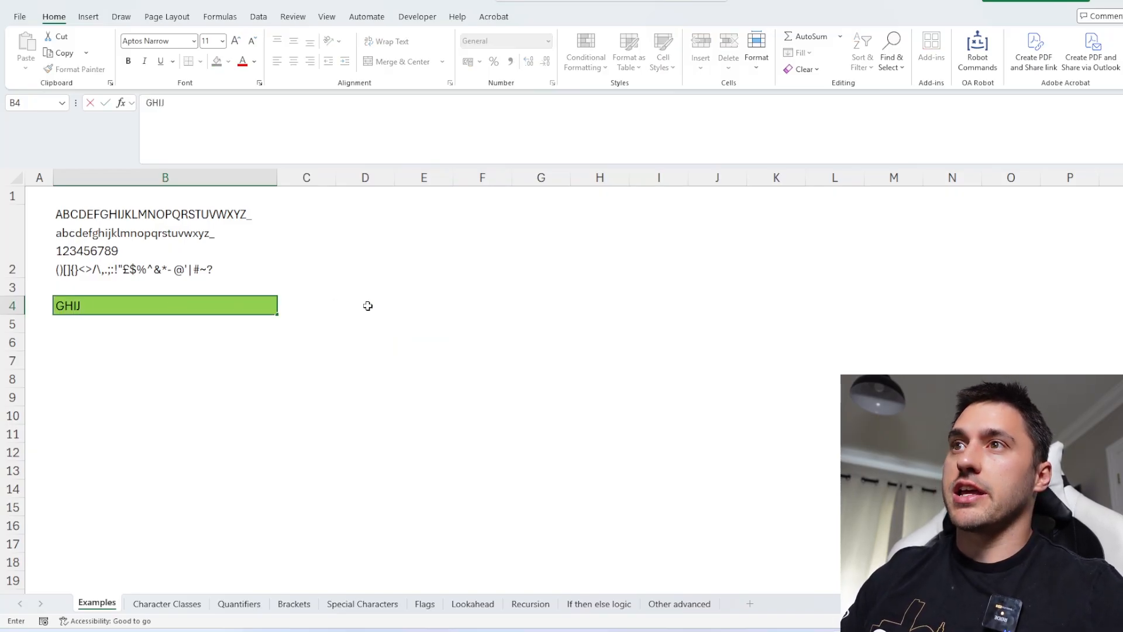
{"action": "type", "text": "K"}
{"action": "key", "text": "Return"}
{"action": "left_click", "coordinate": [77, 343]}
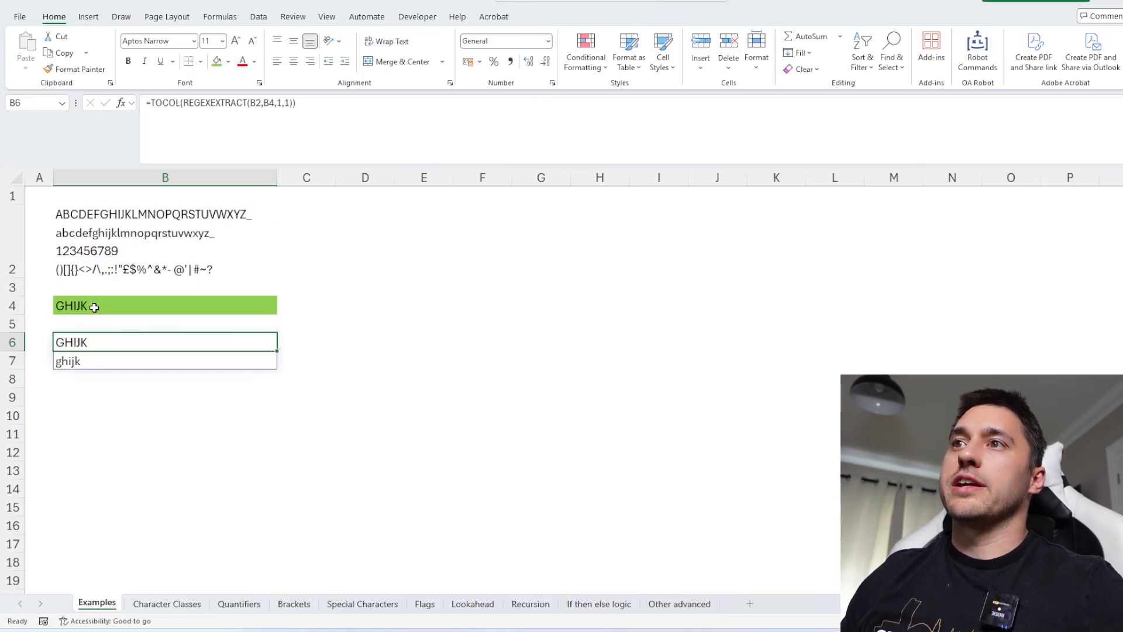
{"action": "left_click", "coordinate": [95, 309]}
{"action": "left_click", "coordinate": [97, 345]}
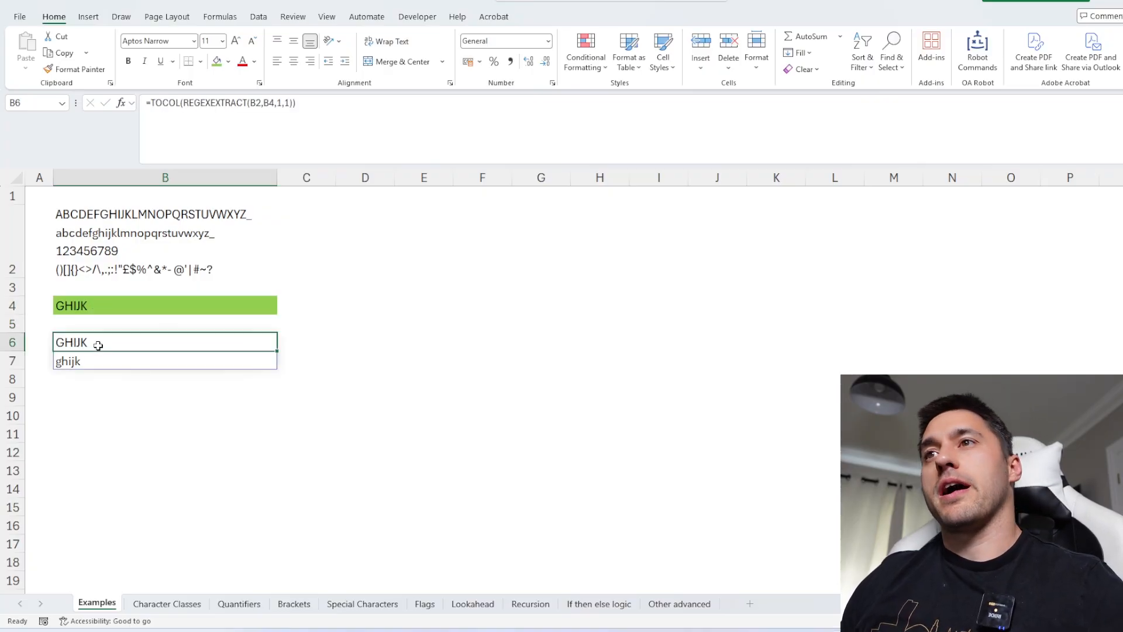
Try case-sensitive matching in B6 by removing the formula's case-insensitive argument, and undo the change
{"action": "left_click", "coordinate": [287, 130]}
{"action": "key", "text": "BackSpace"}
{"action": "key", "text": "BackSpace"}
{"action": "key", "text": "Return"}
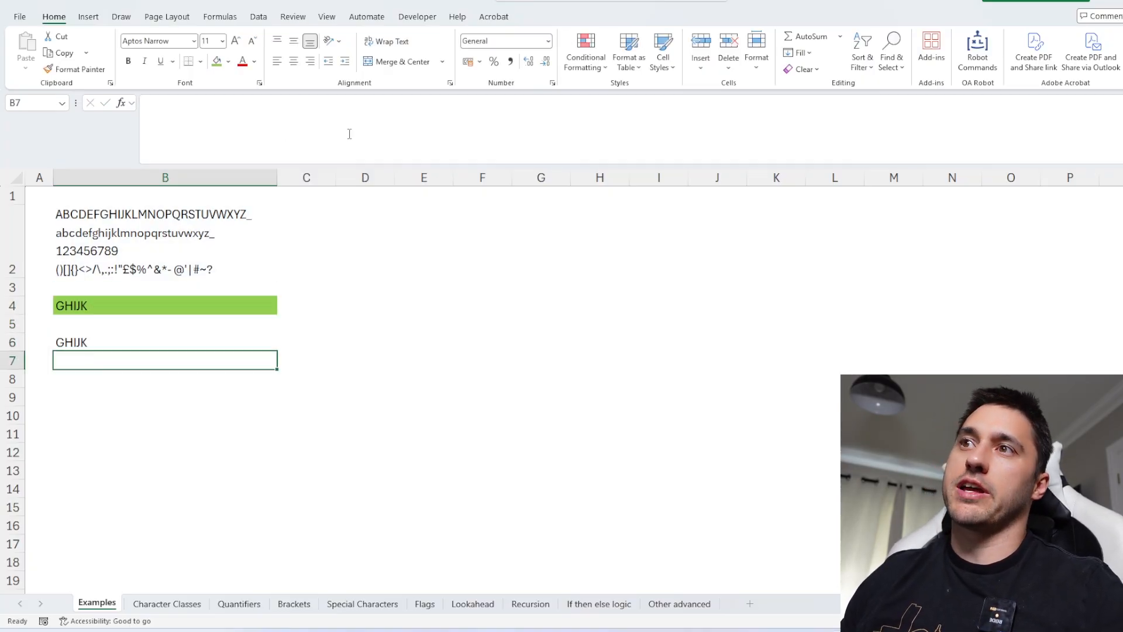
{"action": "double_click", "coordinate": [96, 306]}
{"action": "key", "text": "Escape"}
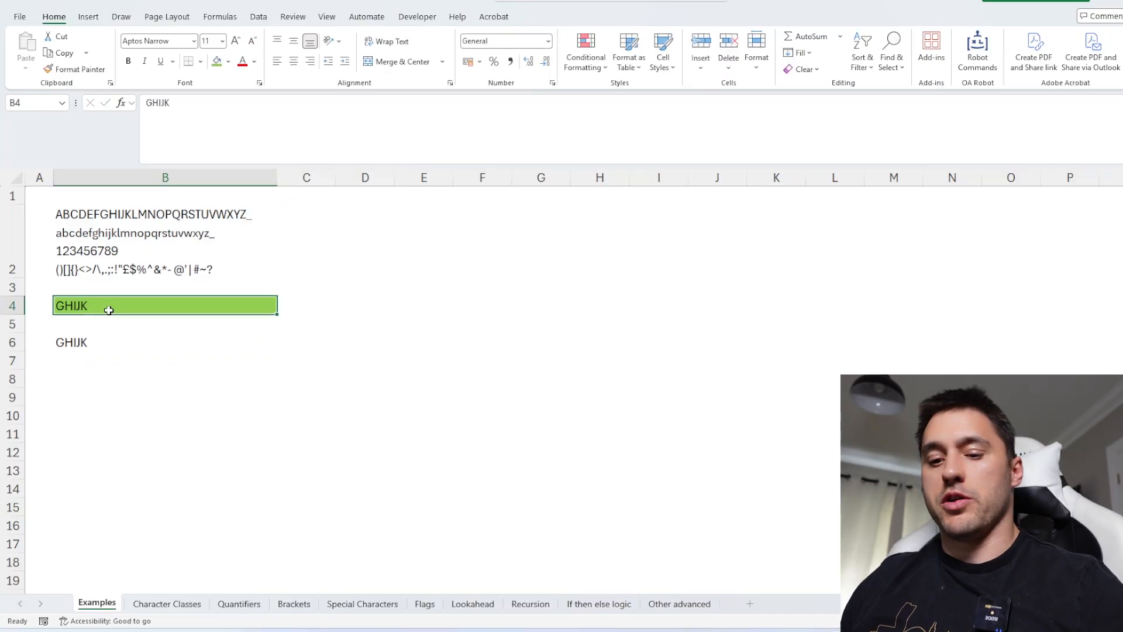
{"action": "key", "text": "ctrl+z"}
{"action": "left_click", "coordinate": [393, 308]}
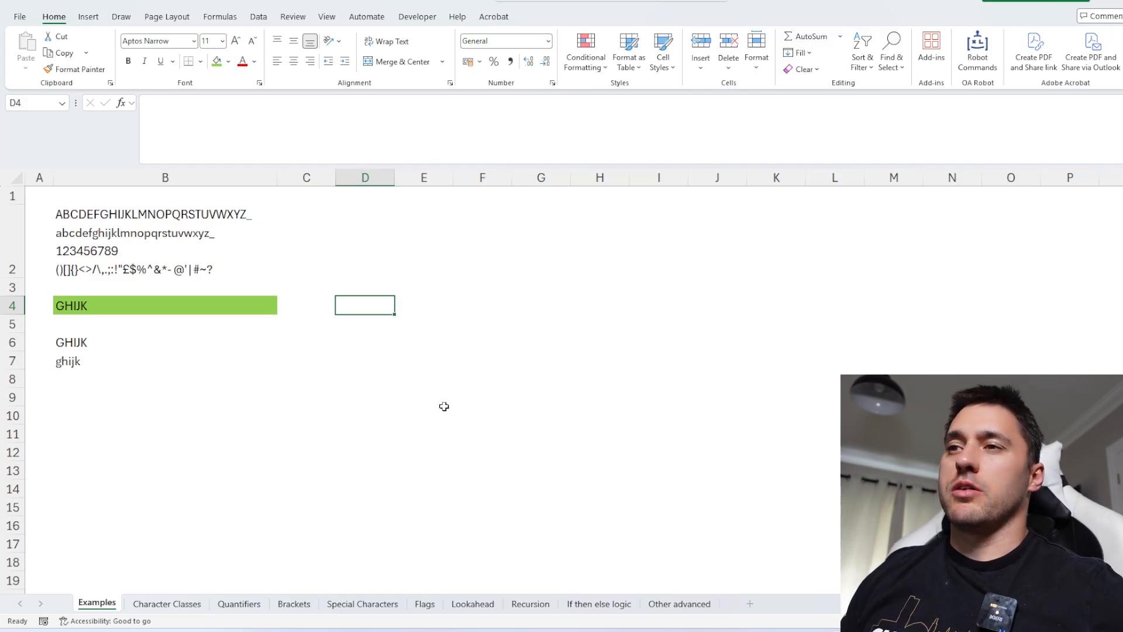
Open the Character Classes sheet and review the standard and Unicode character class tables
{"action": "left_click", "coordinate": [177, 605]}
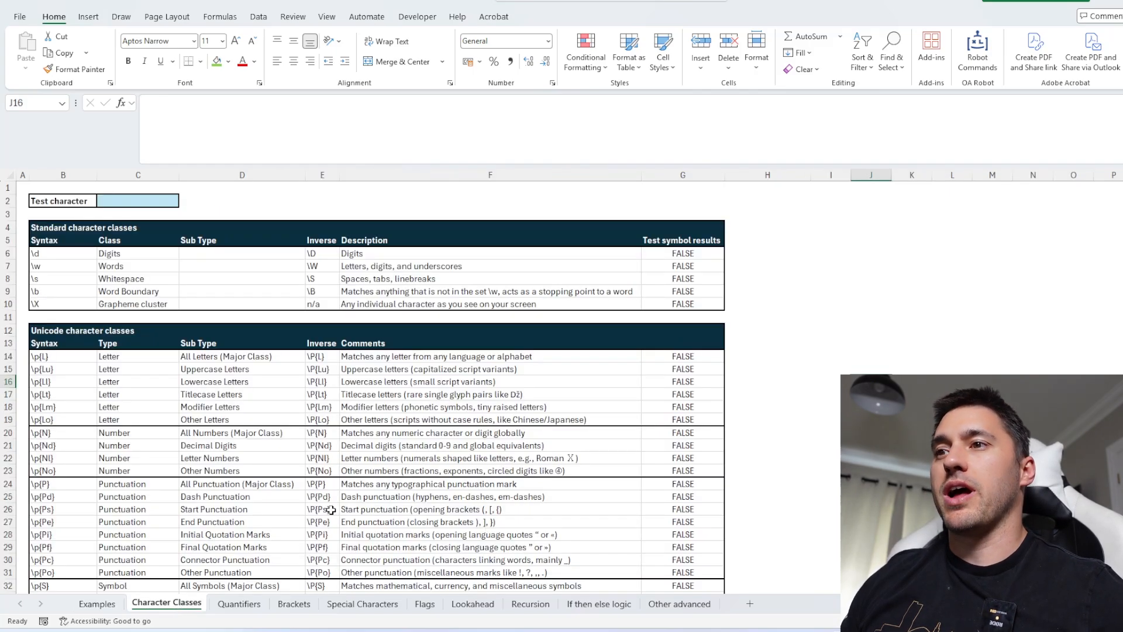
{"action": "scroll", "coordinate": [344, 479], "scroll_direction": "down", "scroll_amount": 2}
{"action": "scroll", "coordinate": [344, 479], "scroll_direction": "up", "scroll_amount": 2}
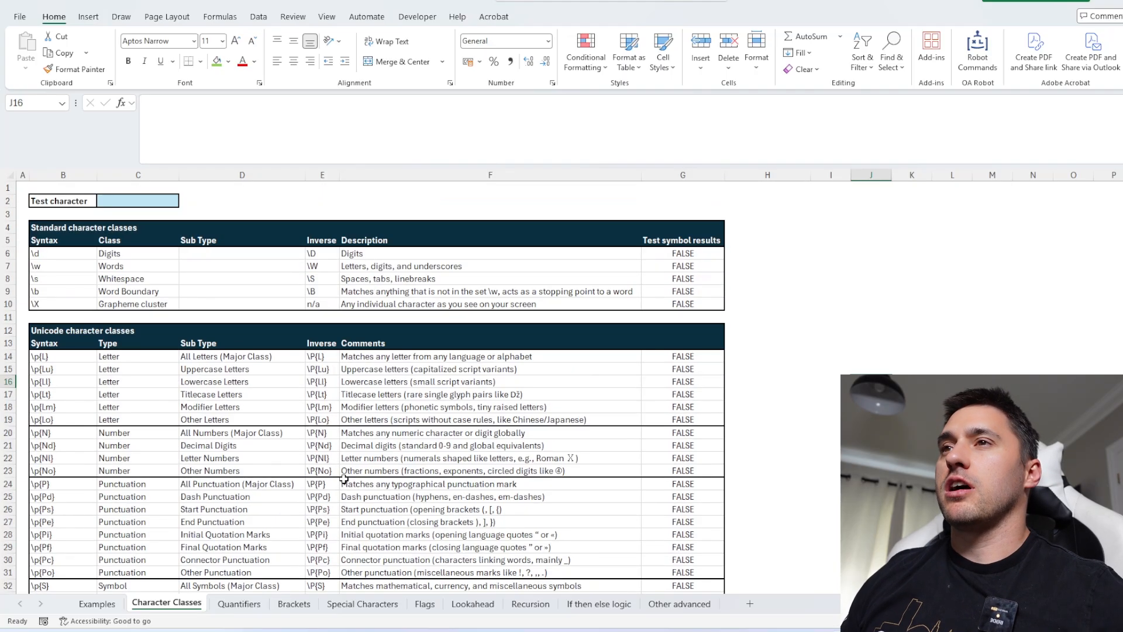
{"action": "left_click_drag", "start_coordinate": [47, 252], "coordinate": [661, 302]}
{"action": "left_click_drag", "start_coordinate": [50, 357], "coordinate": [673, 497]}
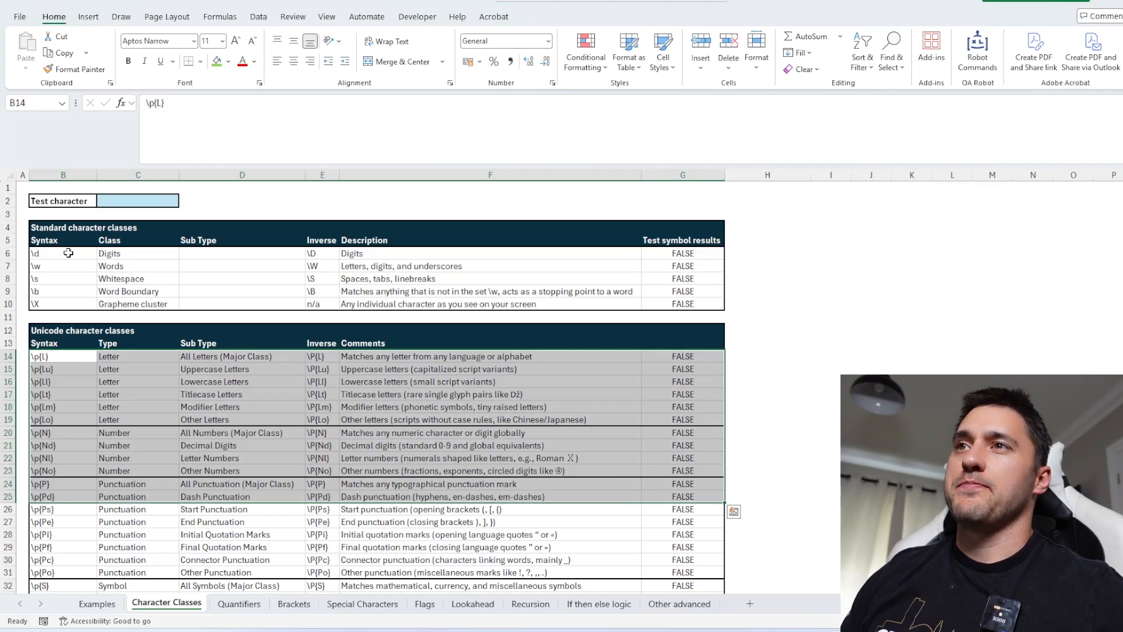
Enter the letter a in the Test character cell C2 to check which classes match it
{"action": "left_click", "coordinate": [126, 200]}
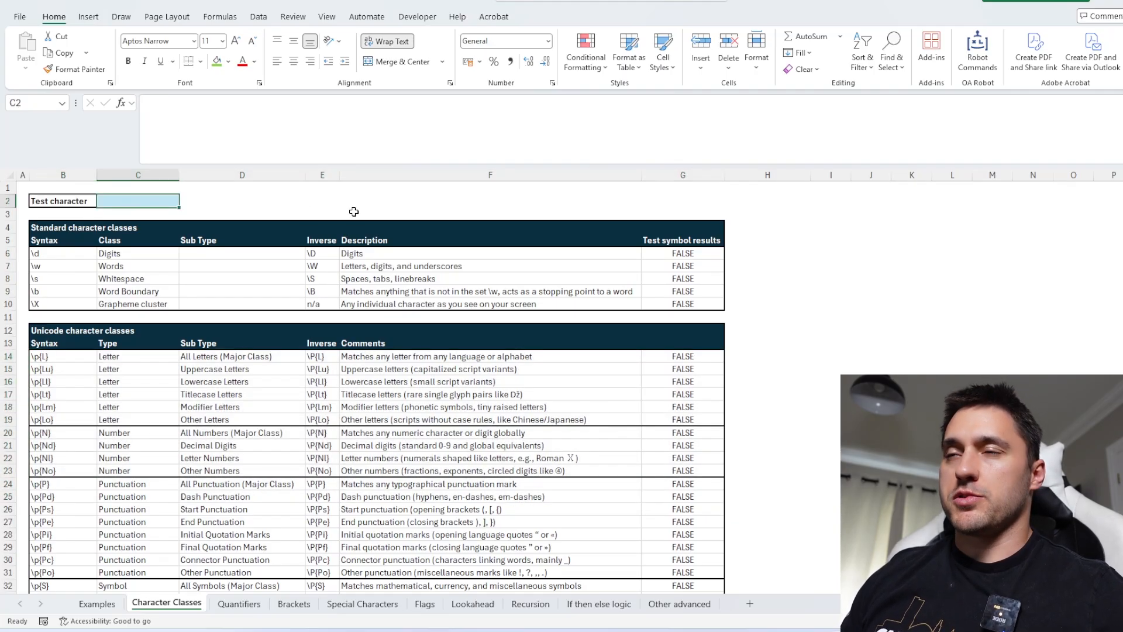
{"action": "type", "text": "a"}
{"action": "left_click", "coordinate": [273, 199]}
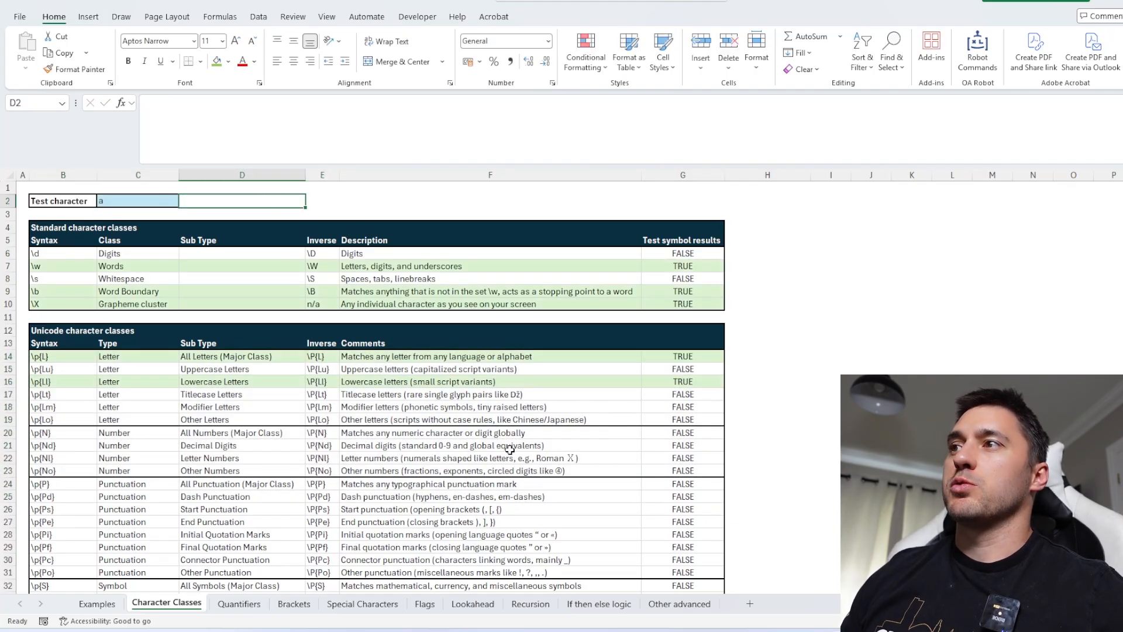
Test an opening parenthesis ( in the Test character cell C2 against the class tables, and clear the cell
{"action": "left_click", "coordinate": [140, 200]}
{"action": "key", "text": "BackSpace"}
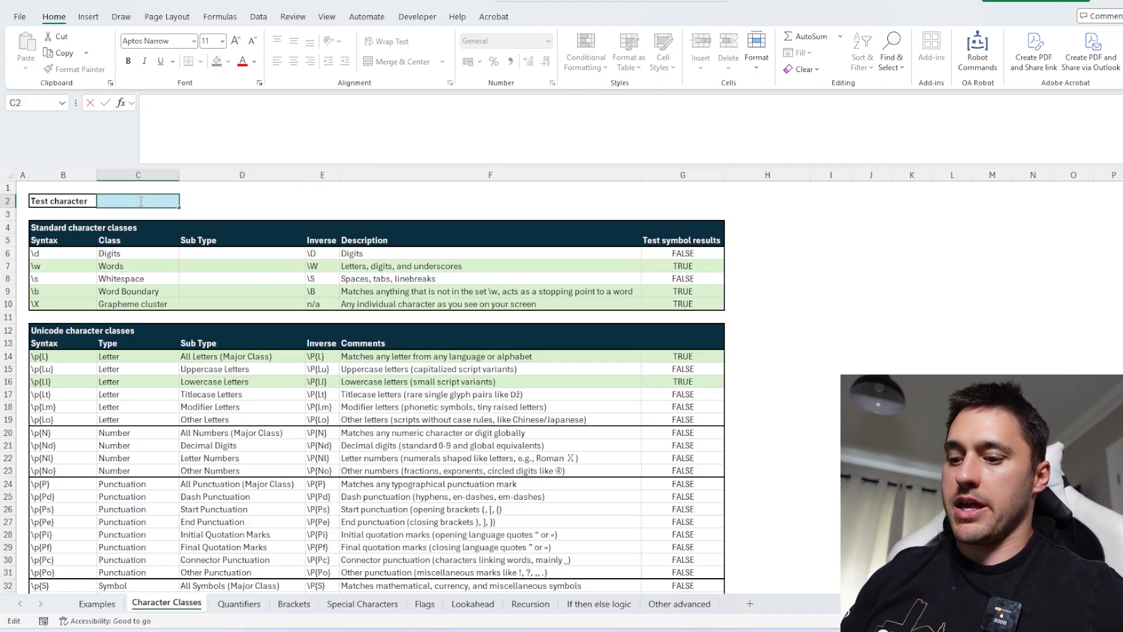
{"action": "type", "text": "("}
{"action": "key", "text": "Return"}
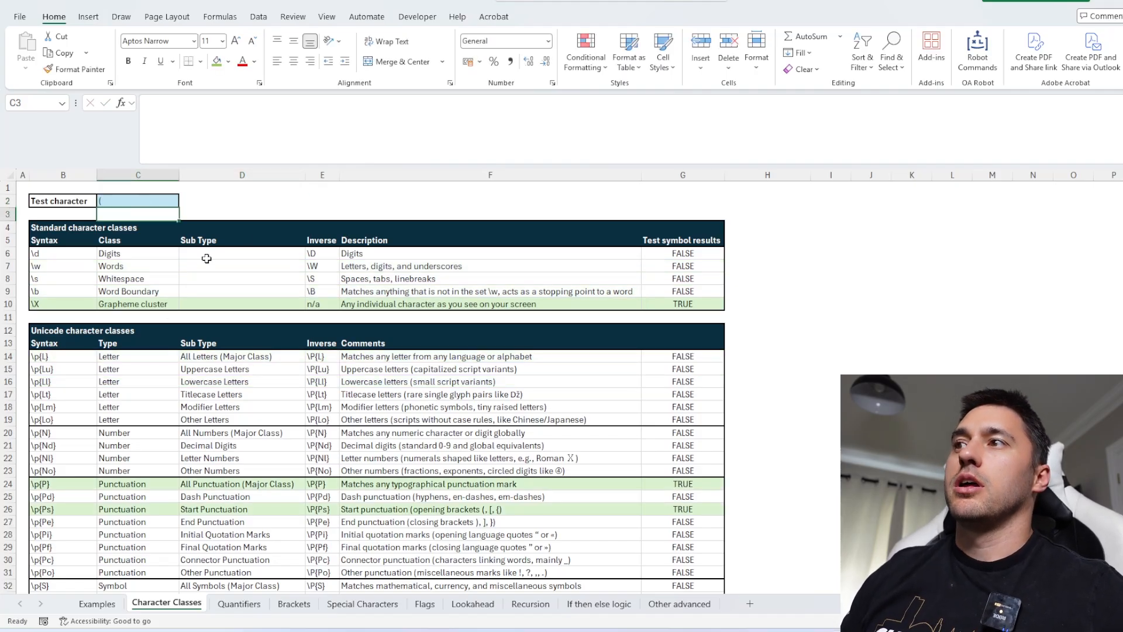
{"action": "scroll", "coordinate": [313, 394], "scroll_direction": "down", "scroll_amount": 3}
{"action": "scroll", "coordinate": [351, 389], "scroll_direction": "up", "scroll_amount": 3}
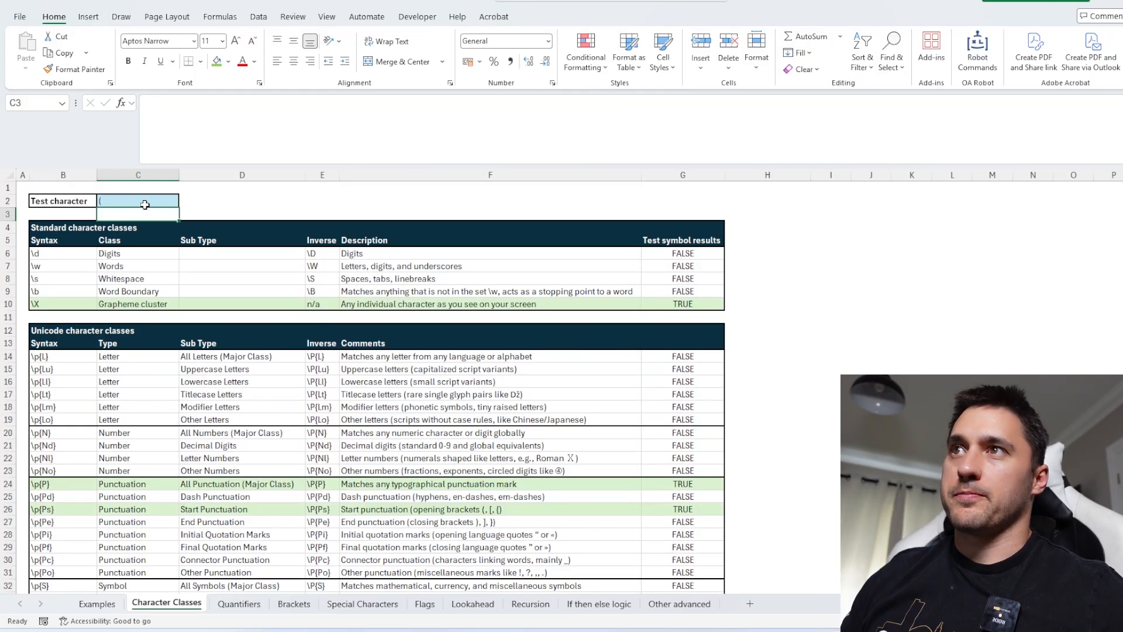
{"action": "left_click", "coordinate": [144, 201]}
{"action": "key", "text": "BackSpace"}
{"action": "key", "text": "Return"}
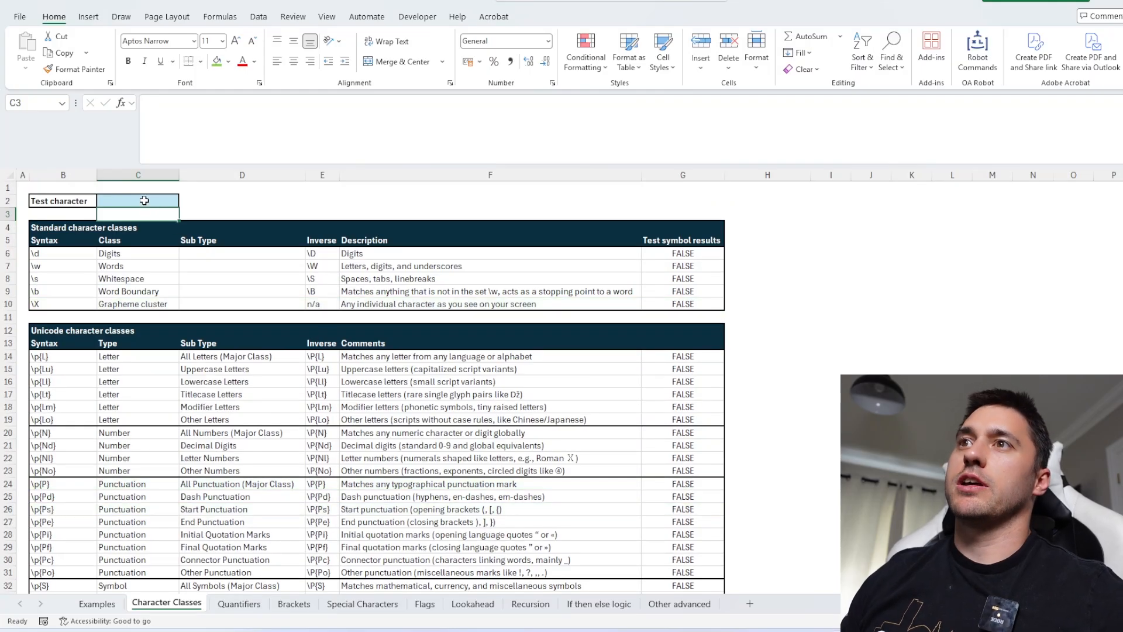
Copy the standard class syntax codes \d, \w, \s, \b and \X from B6:B10 into the Examples sheet starting at D6
{"action": "left_click_drag", "start_coordinate": [63, 254], "coordinate": [63, 304]}
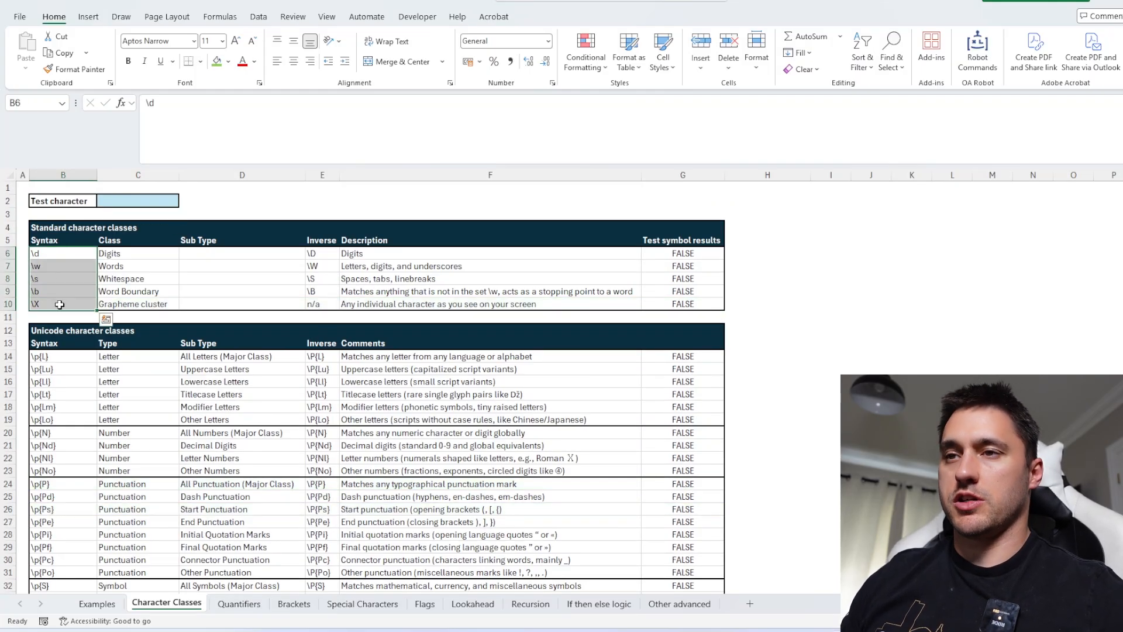
{"action": "key", "text": "ctrl+c"}
{"action": "left_click", "coordinate": [97, 603]}
{"action": "key", "text": "ctrl+v"}
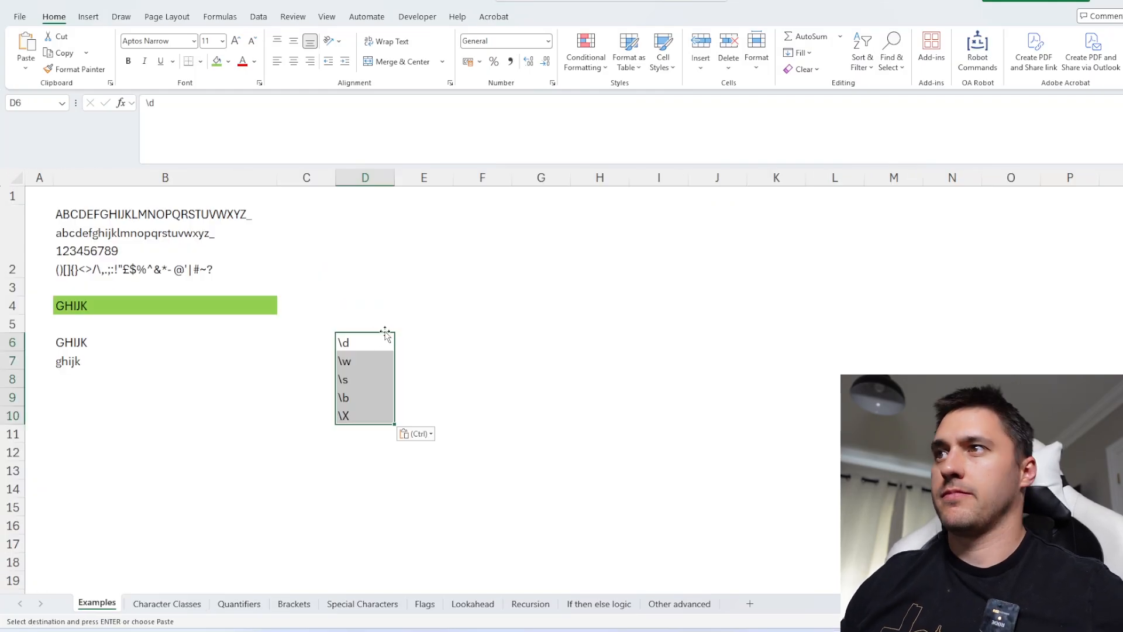
{"action": "left_click", "coordinate": [381, 337]}
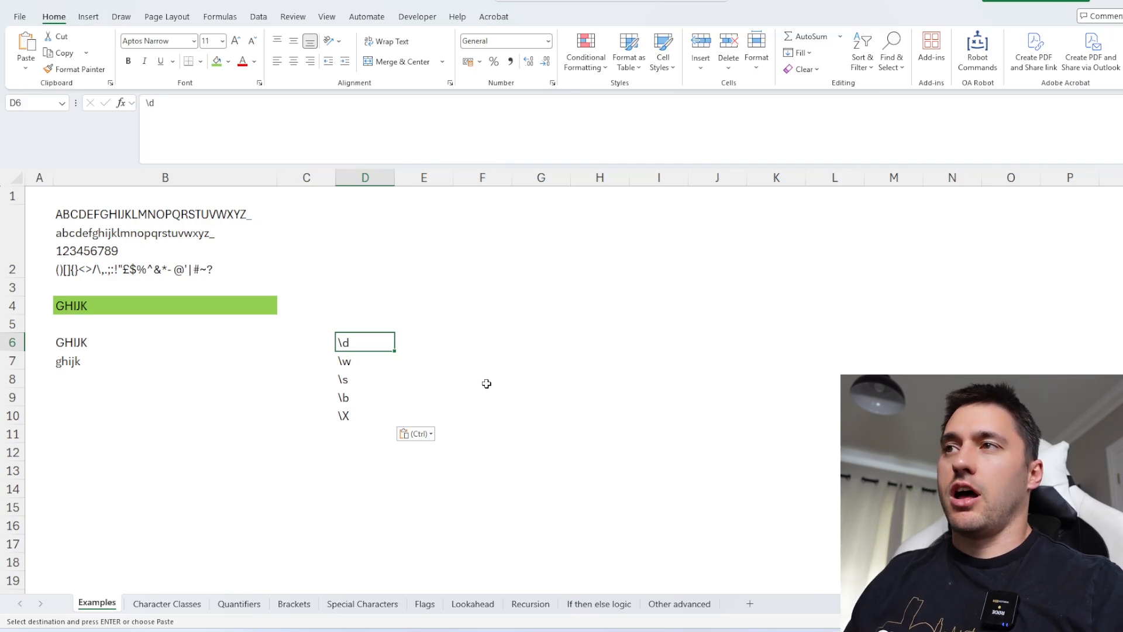
Enter the pattern \d in the green cell B4 and compare the extraction with the sample text in B2
{"action": "left_click", "coordinate": [124, 305]}
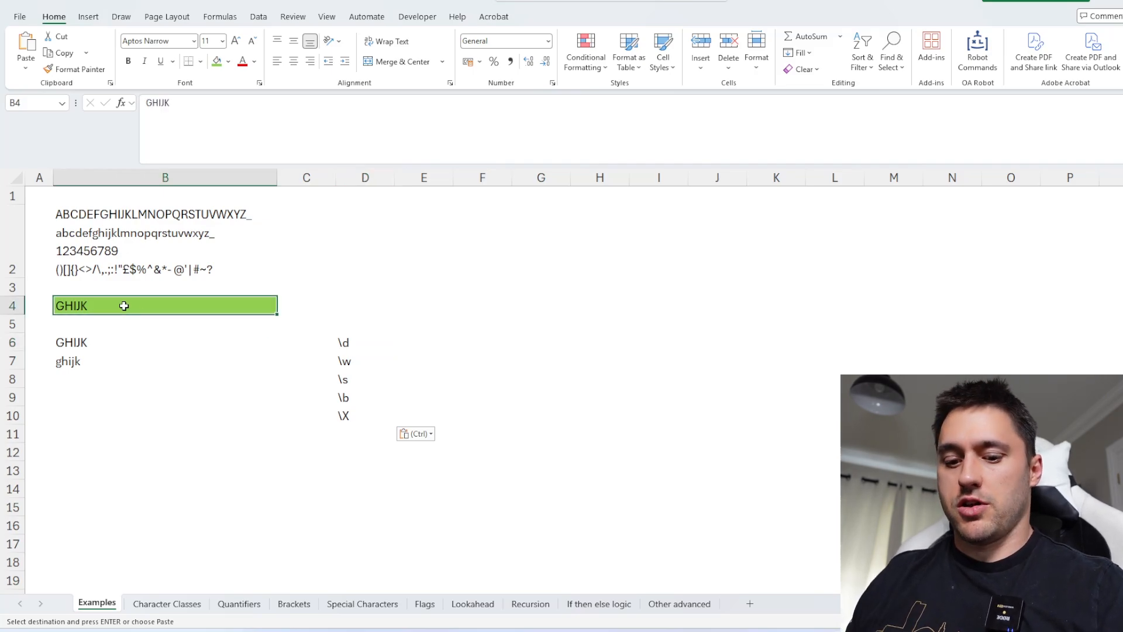
{"action": "type", "text": "\\d"}
{"action": "key", "text": "Return"}
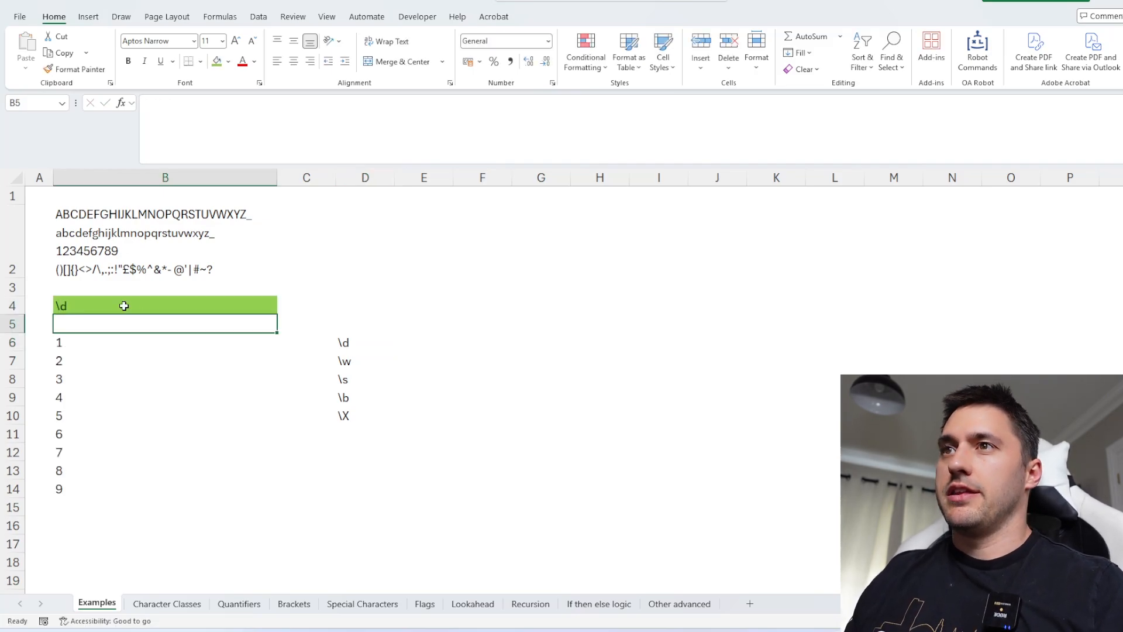
{"action": "left_click", "coordinate": [130, 236]}
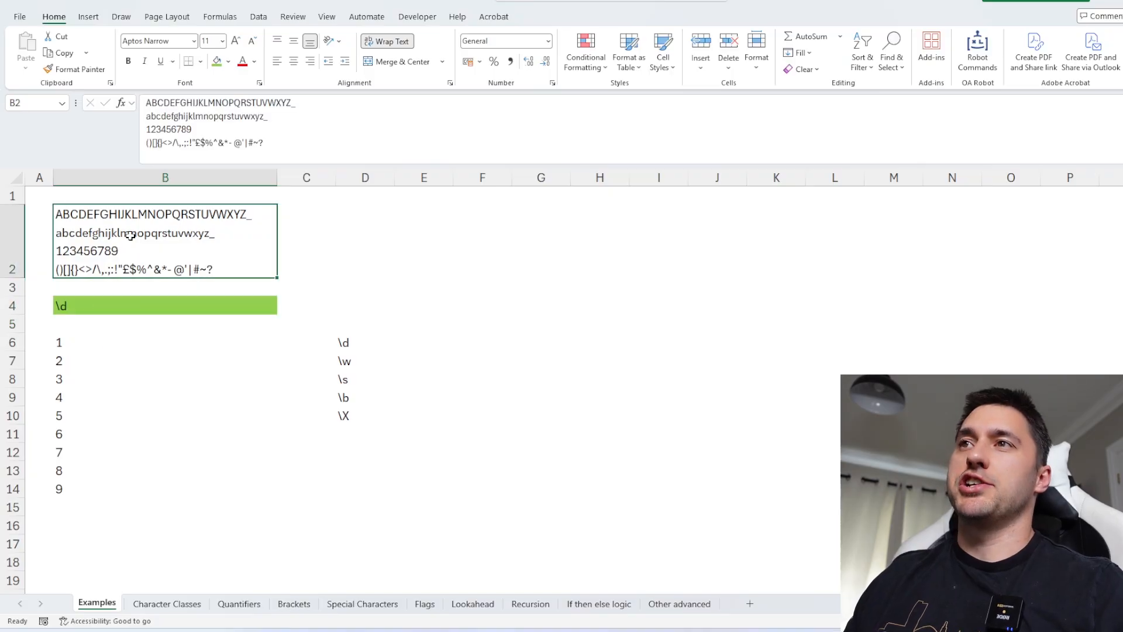
{"action": "left_click", "coordinate": [120, 303]}
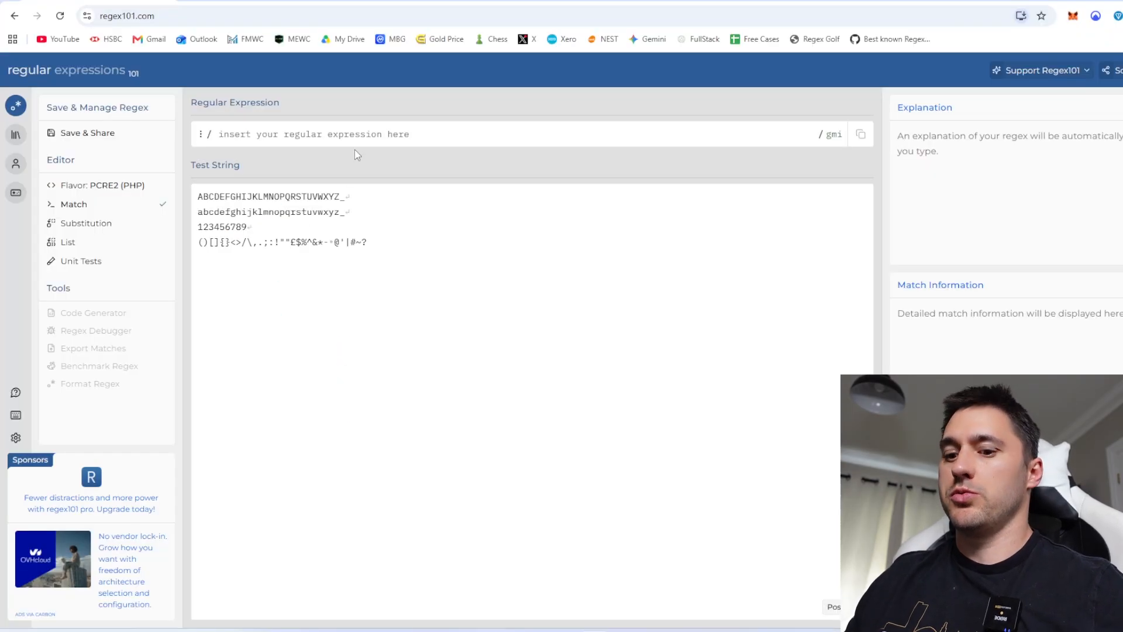
Switch to regex101 and enter \d as the regular expression, extending it one digit class at a time to \d\d\d
{"action": "left_click", "coordinate": [353, 134]}
{"action": "type", "text": "\\d"}
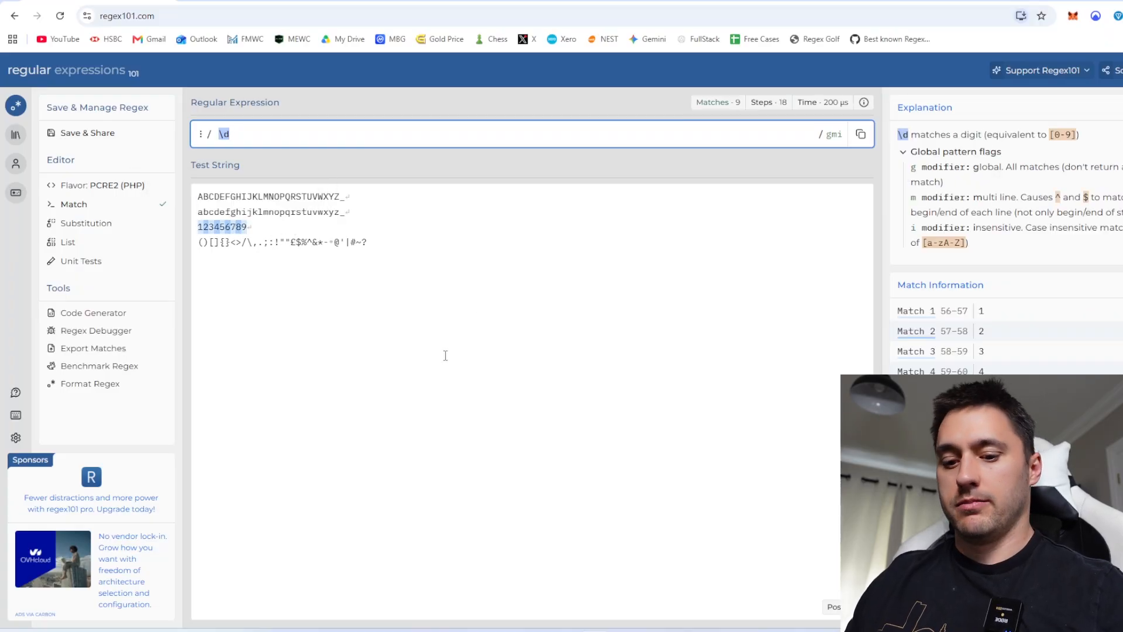
{"action": "type", "text": "\\d"}
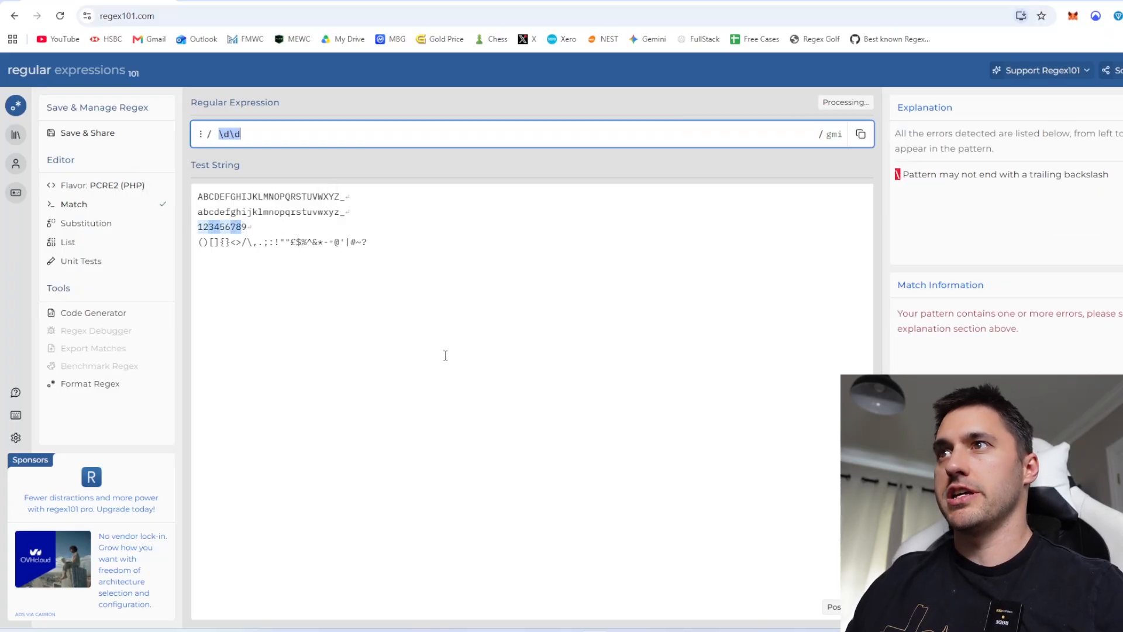
{"action": "type", "text": "\\d"}
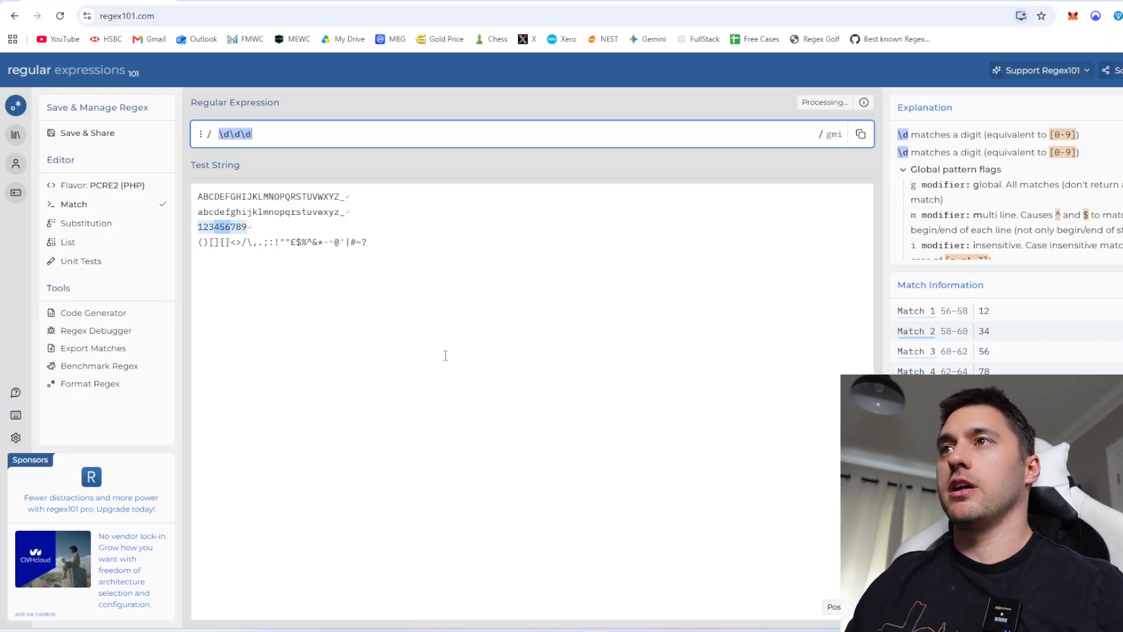
Switch to the Excel workbook, change the pattern in B4 to \d\d\d and inspect the extracted groups
{"action": "key", "text": "alt+Tab"}
{"action": "double_click", "coordinate": [102, 302]}
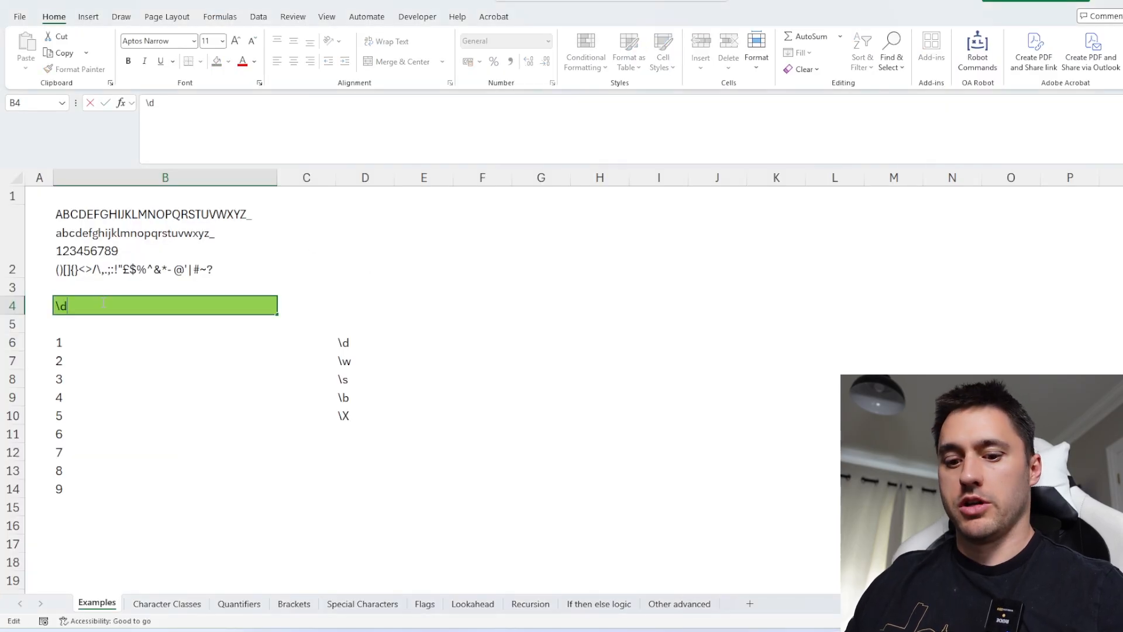
{"action": "type", "text": "\\d\\d\\"}
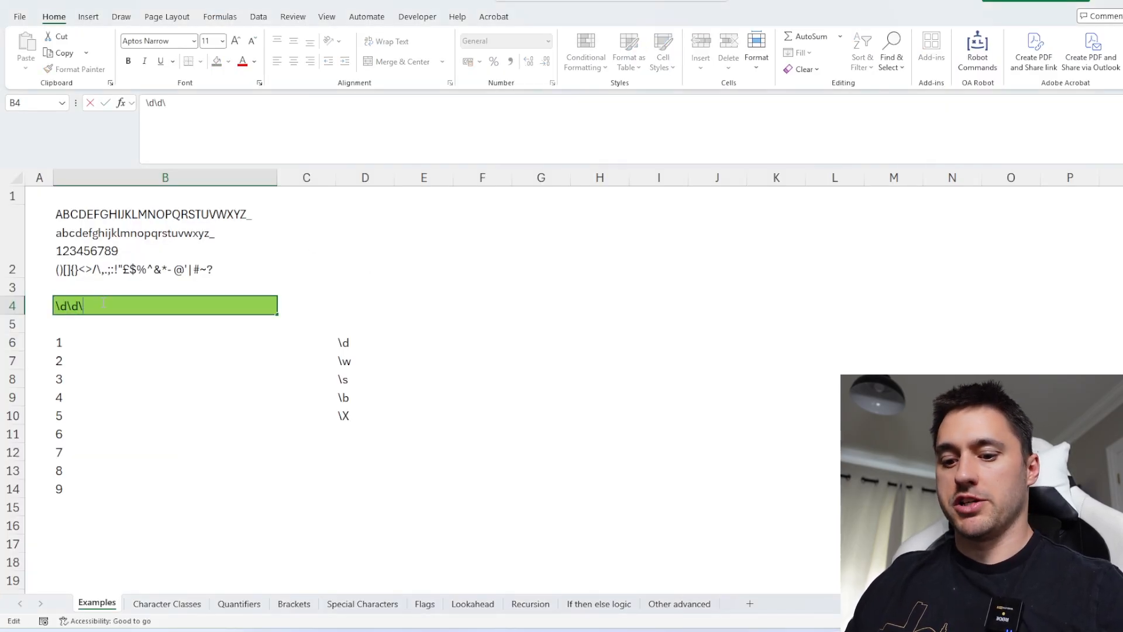
{"action": "type", "text": "d"}
{"action": "key", "text": "Return"}
{"action": "left_click", "coordinate": [92, 357]}
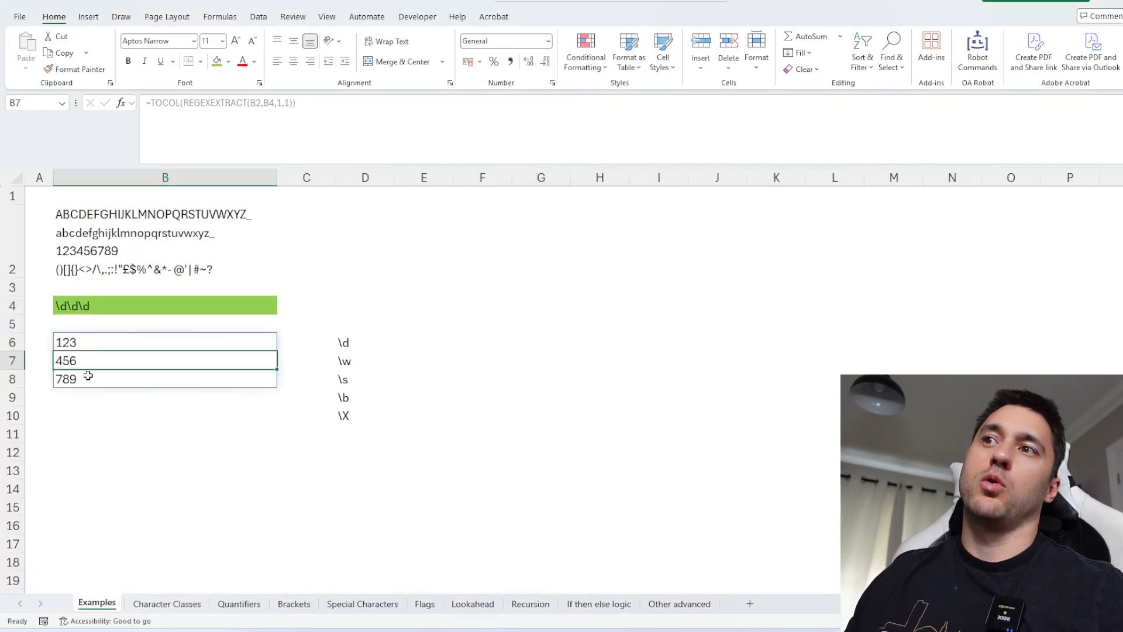
{"action": "left_click", "coordinate": [88, 376]}
{"action": "left_click", "coordinate": [92, 344]}
Shorten the pattern in B4 to a single \d
{"action": "left_click", "coordinate": [105, 305]}
{"action": "double_click", "coordinate": [211, 305]}
{"action": "left_click_drag", "start_coordinate": [210, 304], "coordinate": [72, 305]}
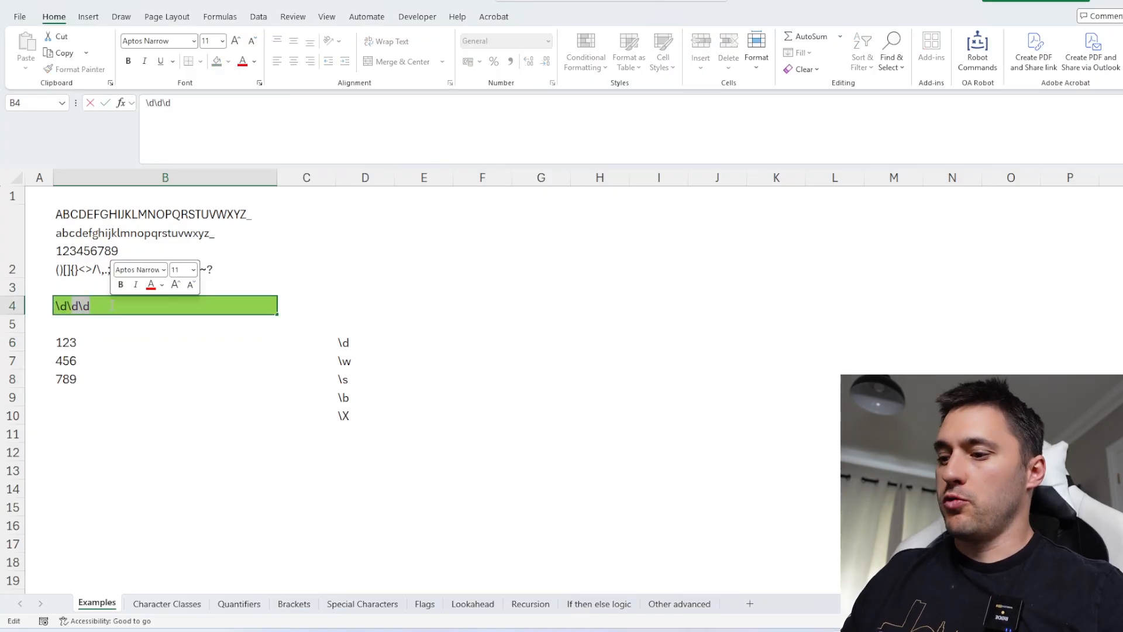
{"action": "key", "text": "BackSpace"}
{"action": "key", "text": "BackSpace"}
{"action": "key", "text": "Return"}
{"action": "left_click", "coordinate": [102, 306]}
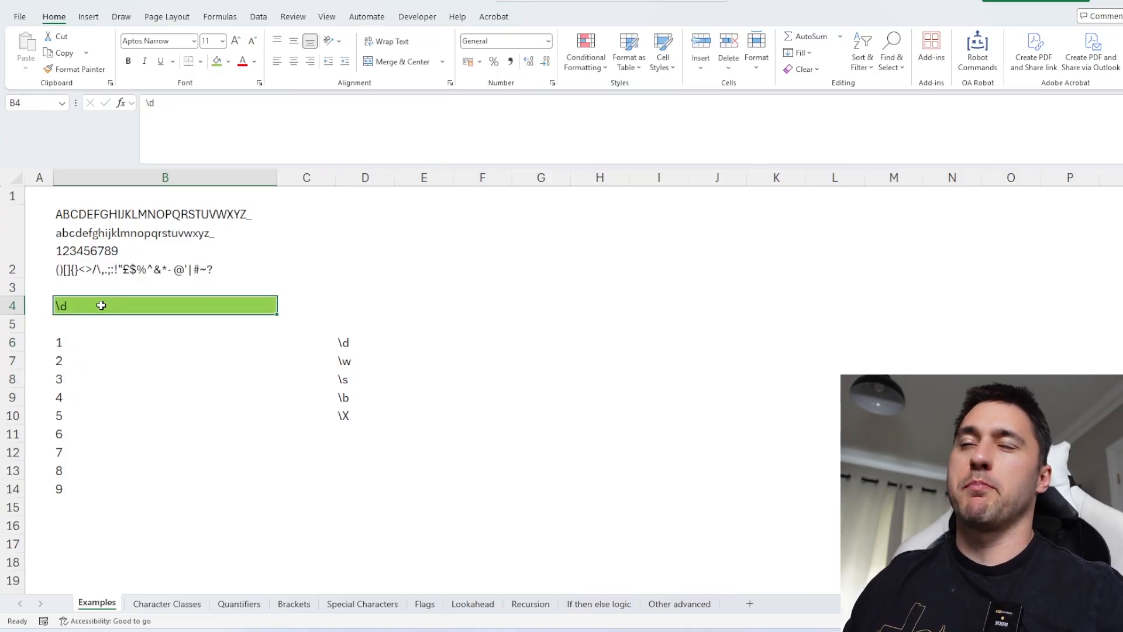
Replace the pattern in B4 with a single dot (.) and look through the extracted characters in column B
{"action": "double_click", "coordinate": [82, 305]}
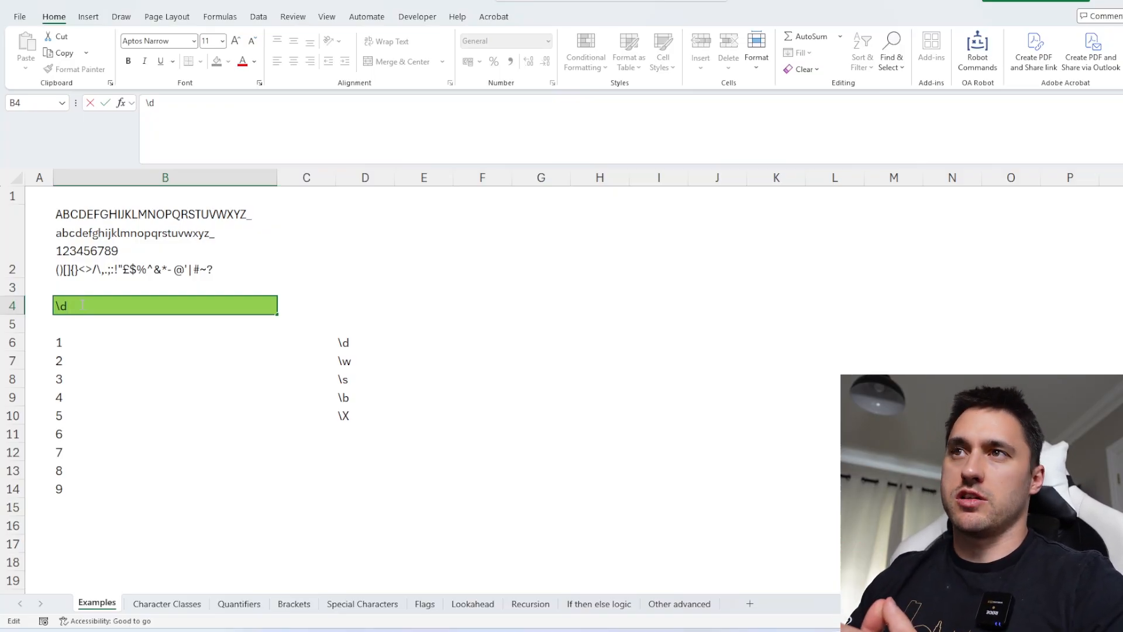
{"action": "key", "text": "BackSpace"}
{"action": "key", "text": "BackSpace"}
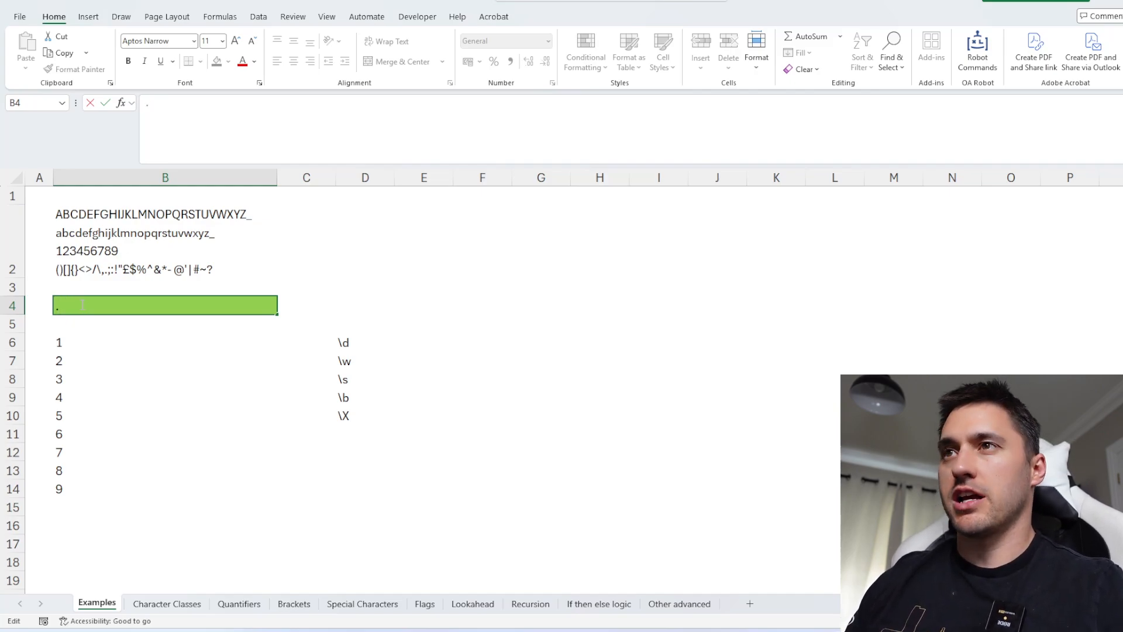
{"action": "key", "text": "Return"}
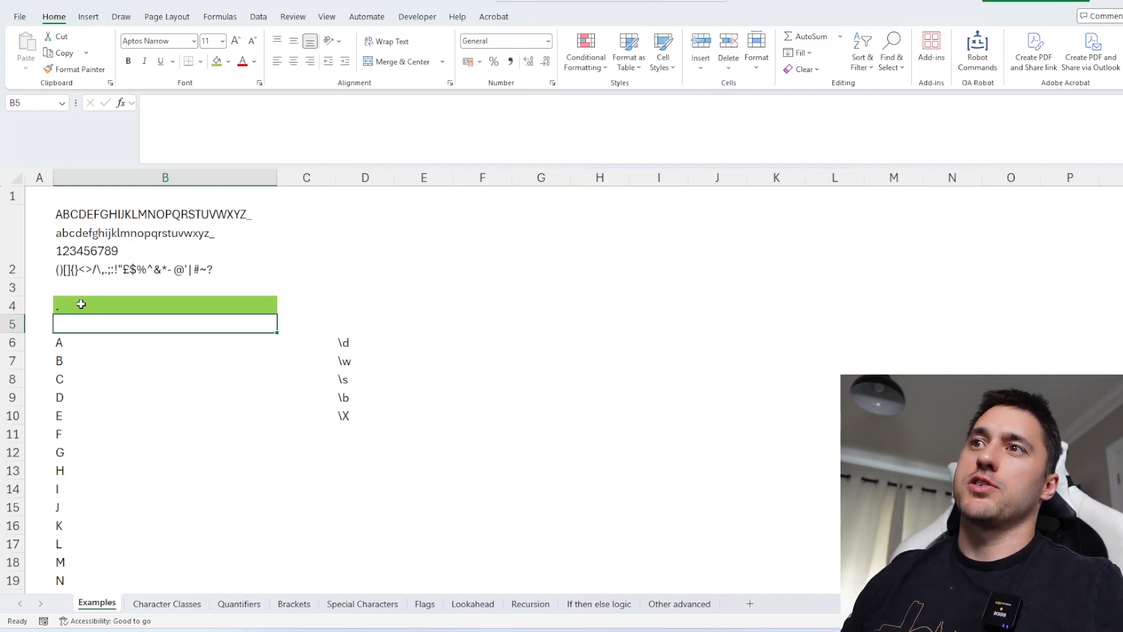
{"action": "left_click", "coordinate": [81, 304]}
{"action": "scroll", "coordinate": [154, 389], "scroll_direction": "down", "scroll_amount": 12}
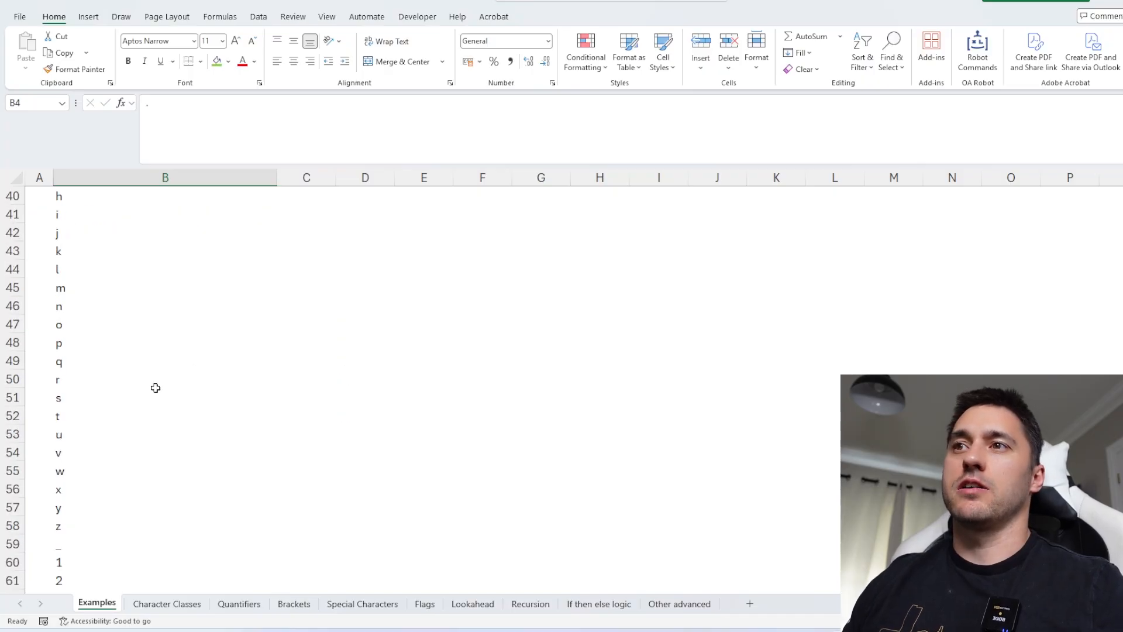
{"action": "scroll", "coordinate": [155, 388], "scroll_direction": "up", "scroll_amount": 13}
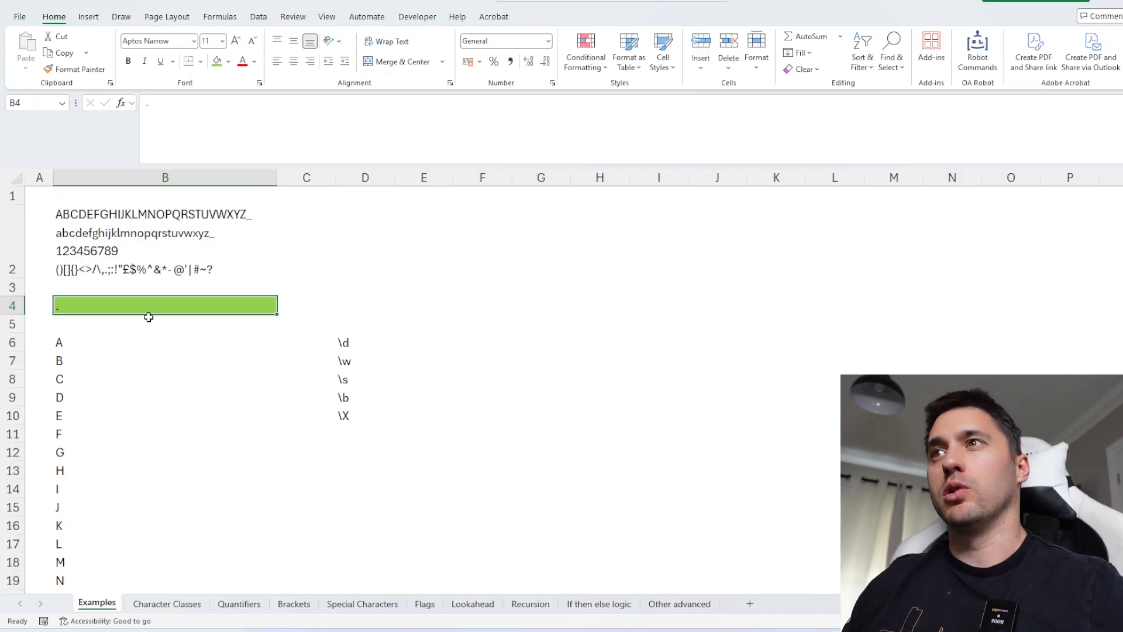
Escape the dot in B4 with a backslash so the pattern reads \. and check the extraction in B6
{"action": "double_click", "coordinate": [76, 307]}
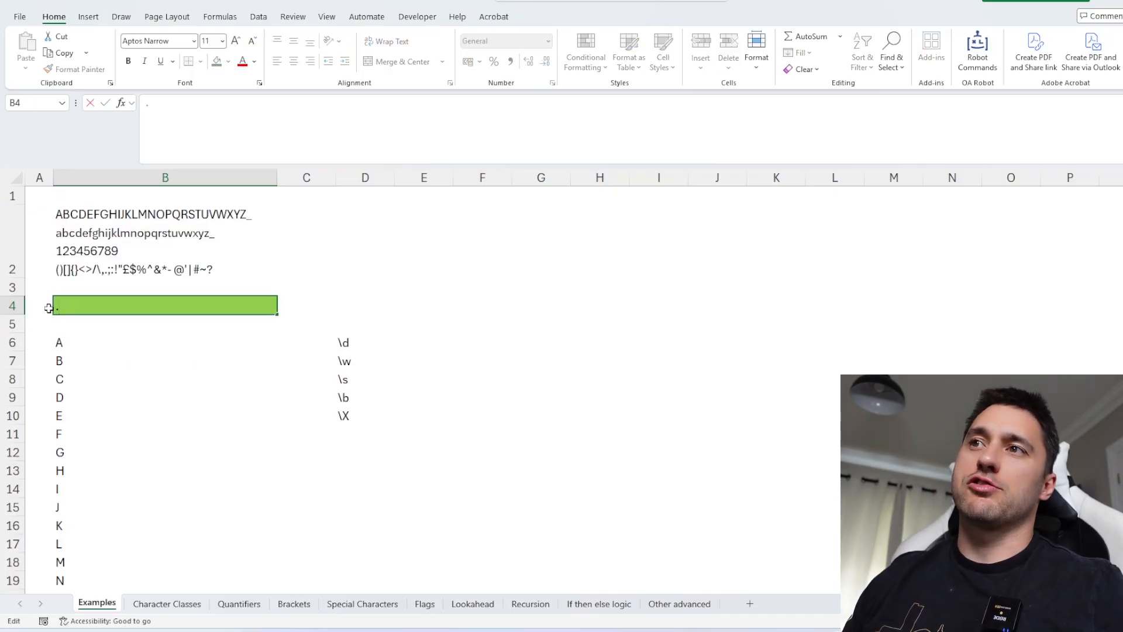
{"action": "type", "text": "\\"}
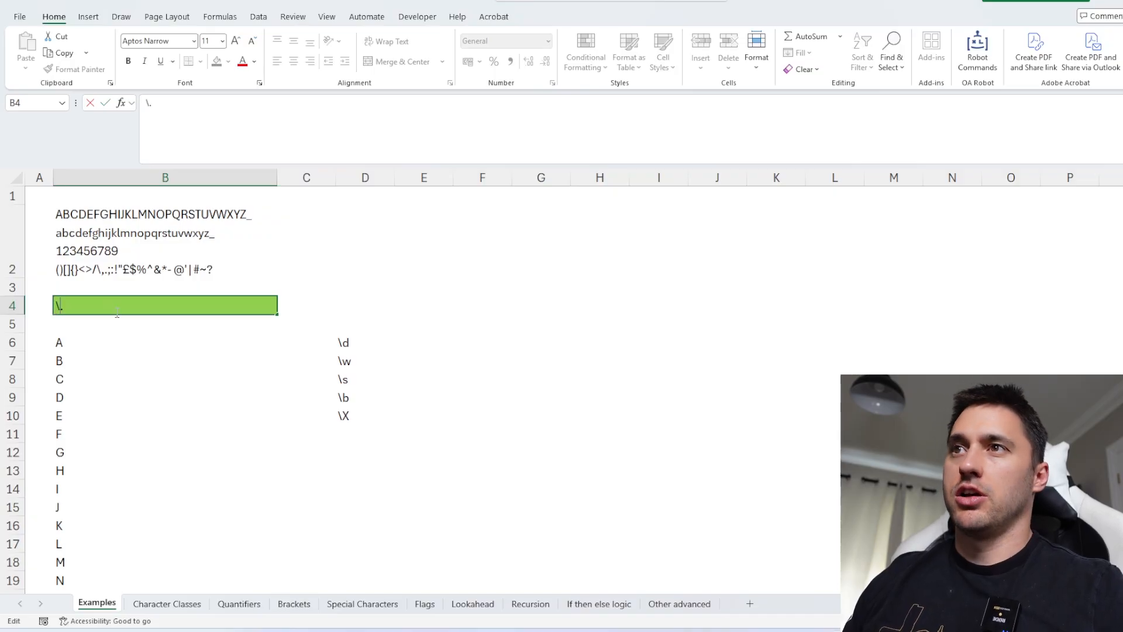
{"action": "key", "text": "Return"}
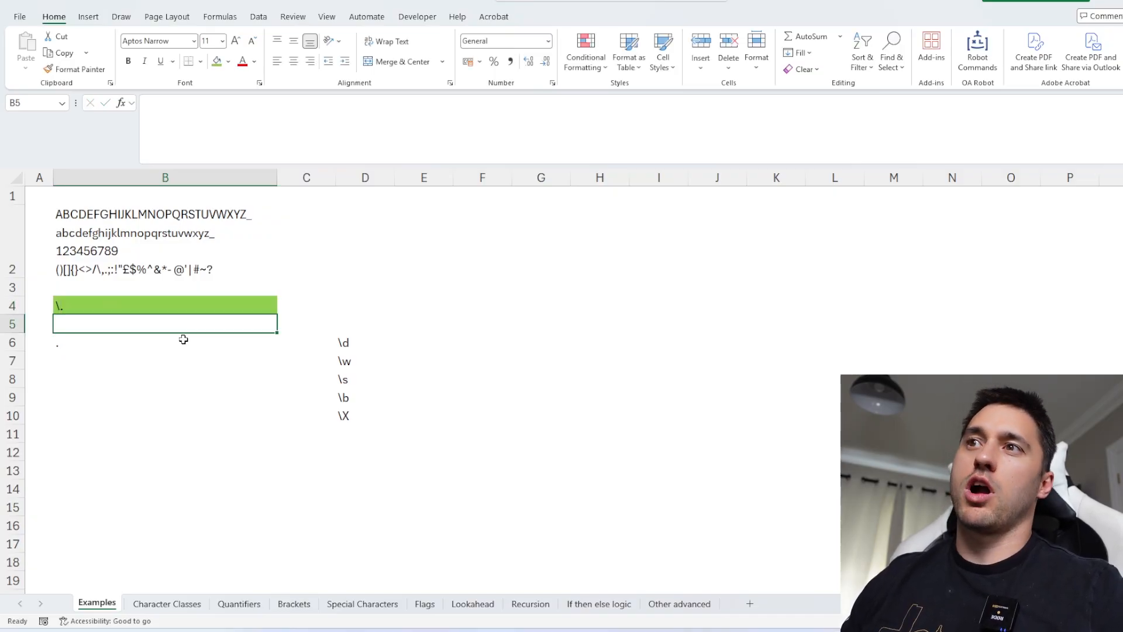
{"action": "left_click", "coordinate": [150, 345]}
{"action": "left_click", "coordinate": [120, 305]}
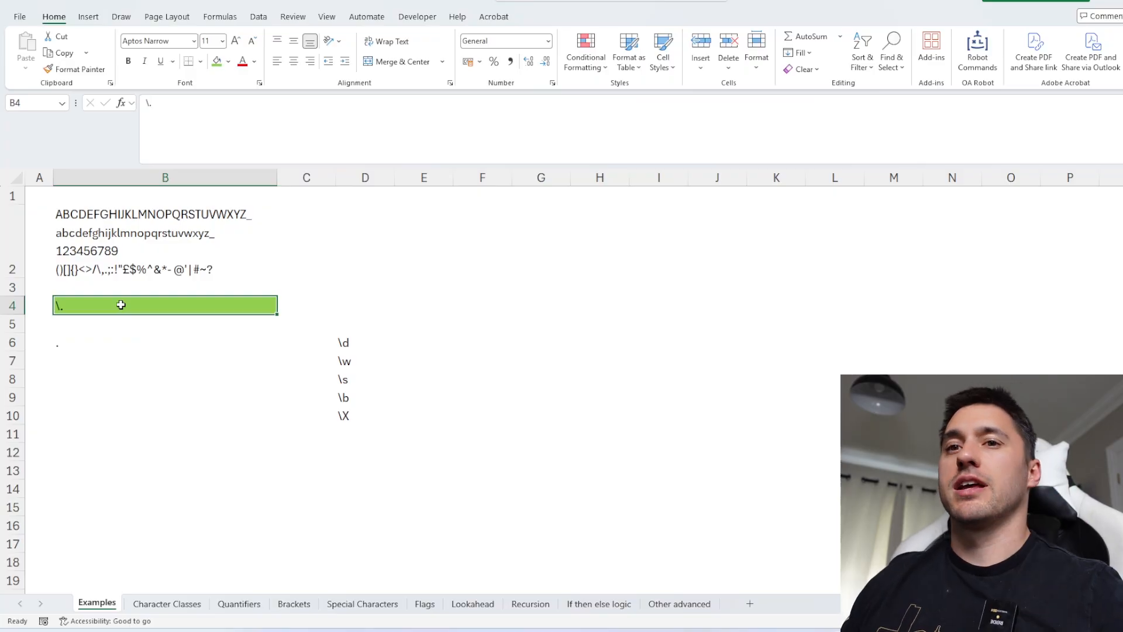
Set the pattern in B4 to \d in place of the escaped dot
{"action": "double_click", "coordinate": [101, 303]}
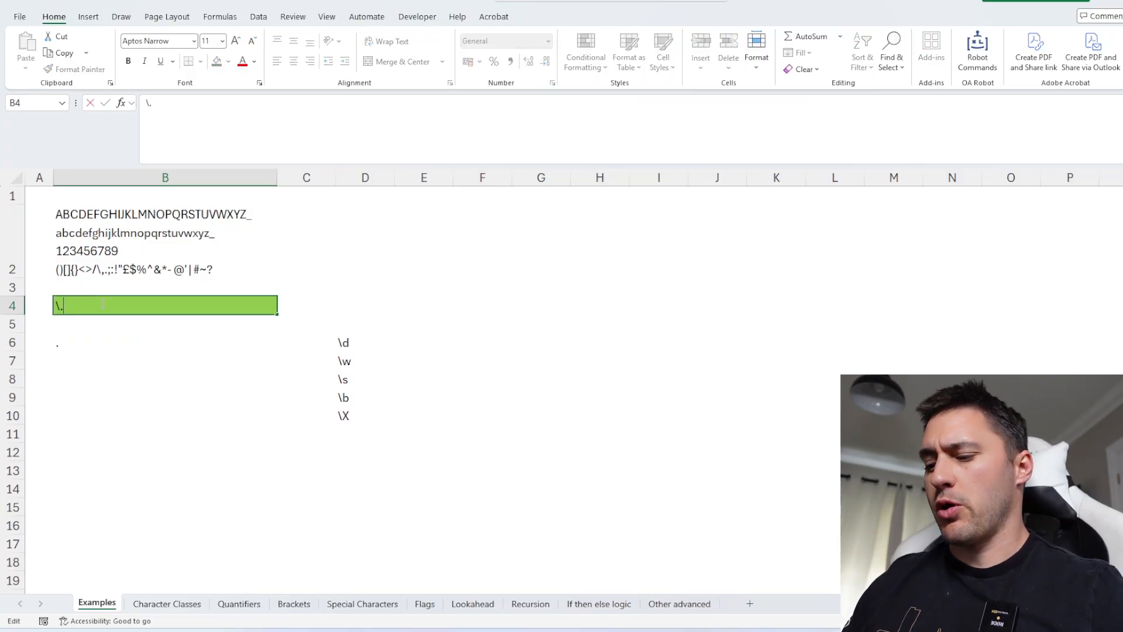
{"action": "type", "text": "d"}
{"action": "key", "text": "Return"}
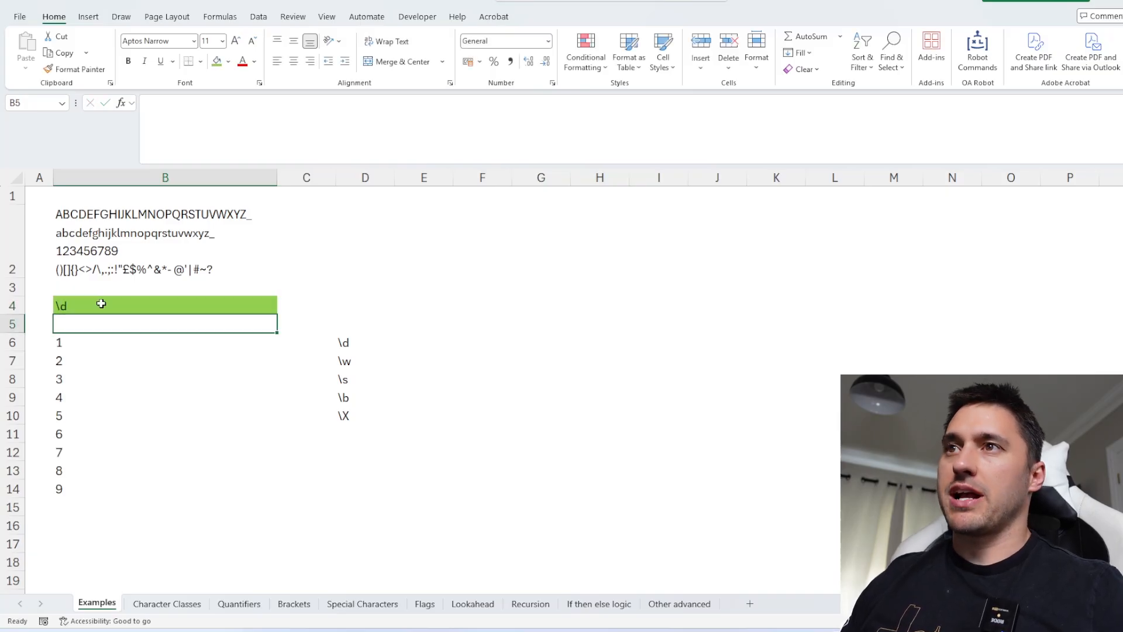
Set the pattern in B4 to \D and look through the extracted characters in column B
{"action": "left_click", "coordinate": [90, 346]}
{"action": "double_click", "coordinate": [82, 303]}
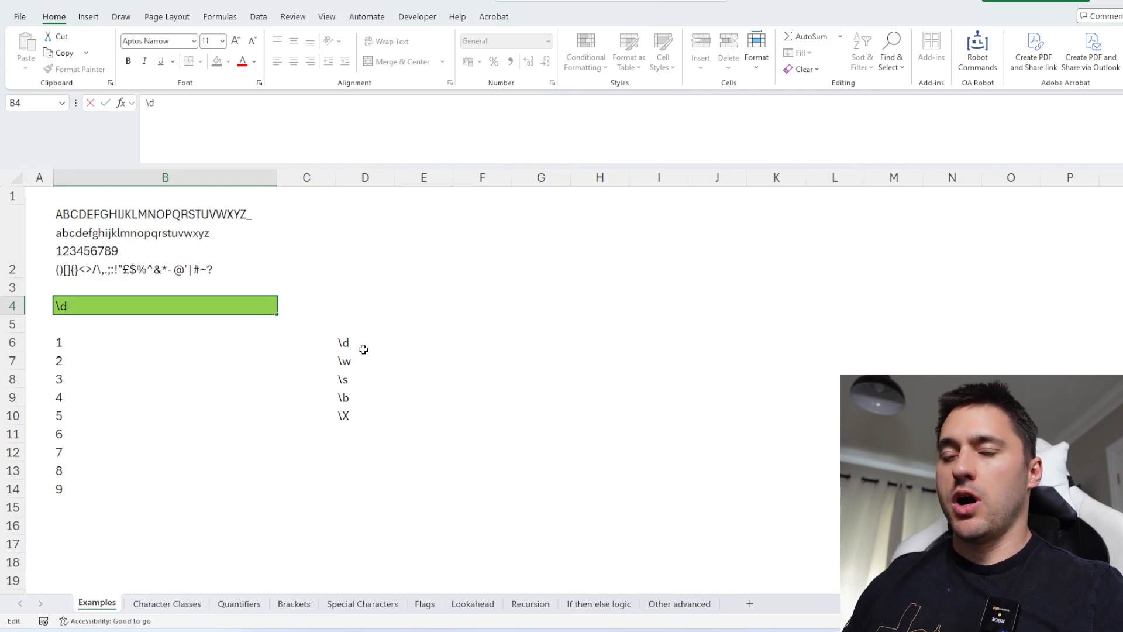
{"action": "key", "text": "BackSpace"}
{"action": "type", "text": "D"}
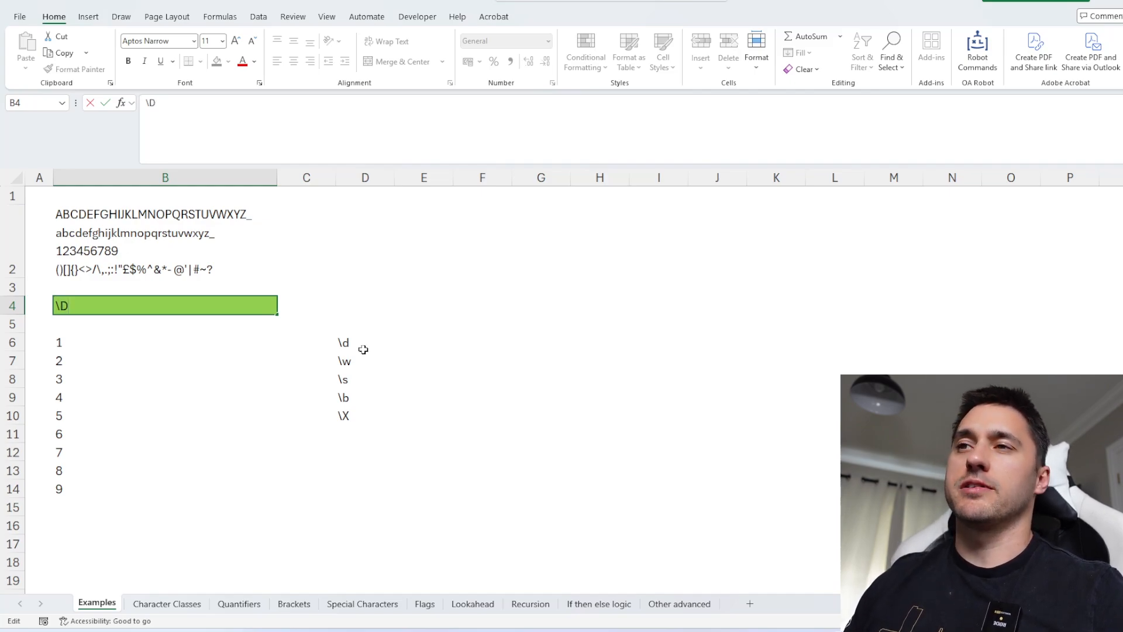
{"action": "key", "text": "Return"}
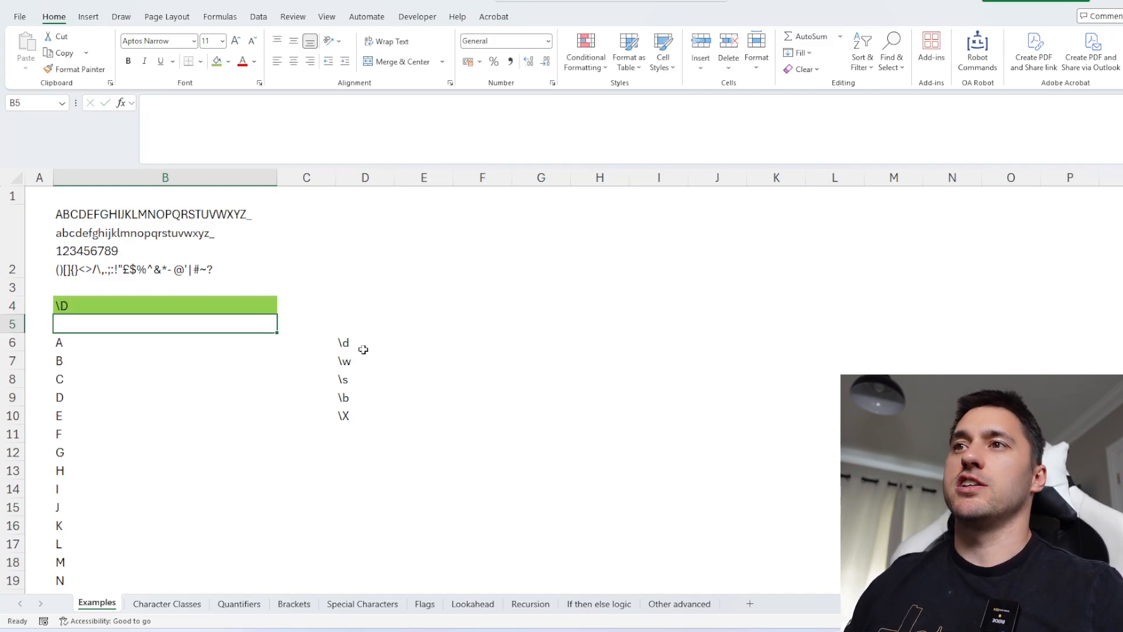
{"action": "scroll", "coordinate": [134, 382], "scroll_direction": "down", "scroll_amount": 8}
{"action": "scroll", "coordinate": [135, 382], "scroll_direction": "up", "scroll_amount": 8}
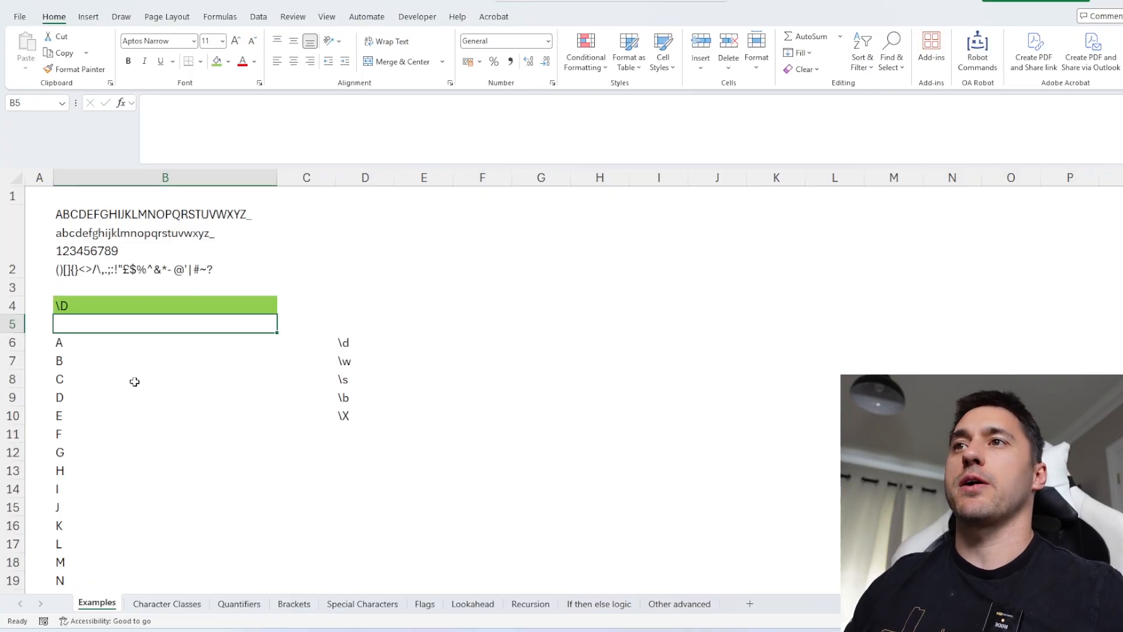
Switch to regex101, replace the pattern with \D and widen the explanation area to read its description
{"action": "key", "text": "alt+Tab"}
{"action": "left_click_drag", "start_coordinate": [278, 134], "coordinate": [223, 134]}
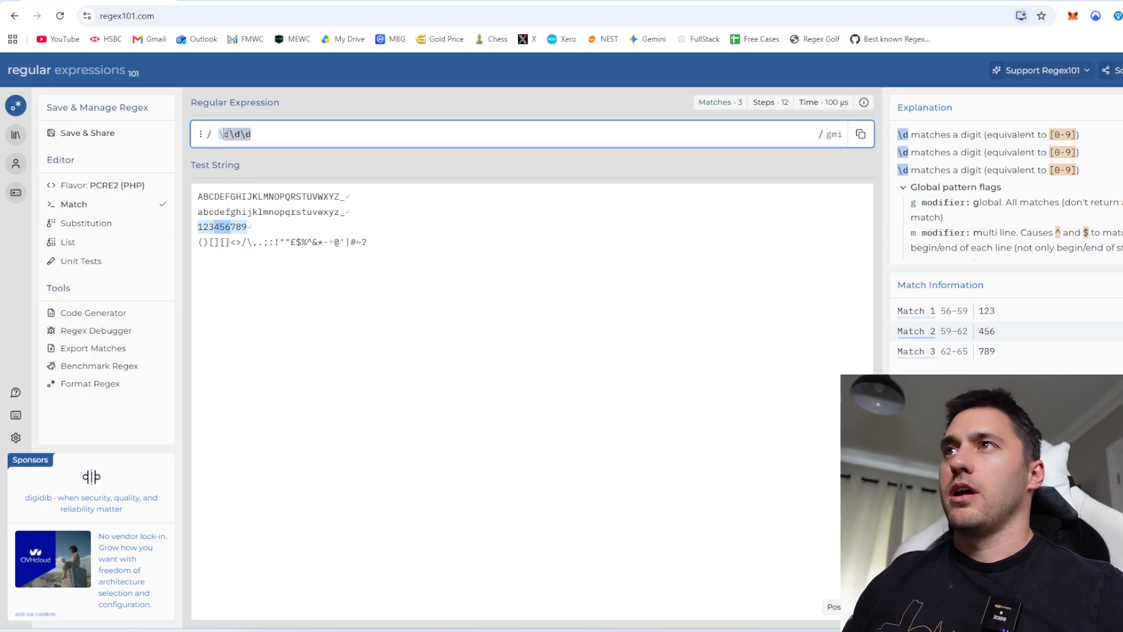
{"action": "type", "text": "\\D"}
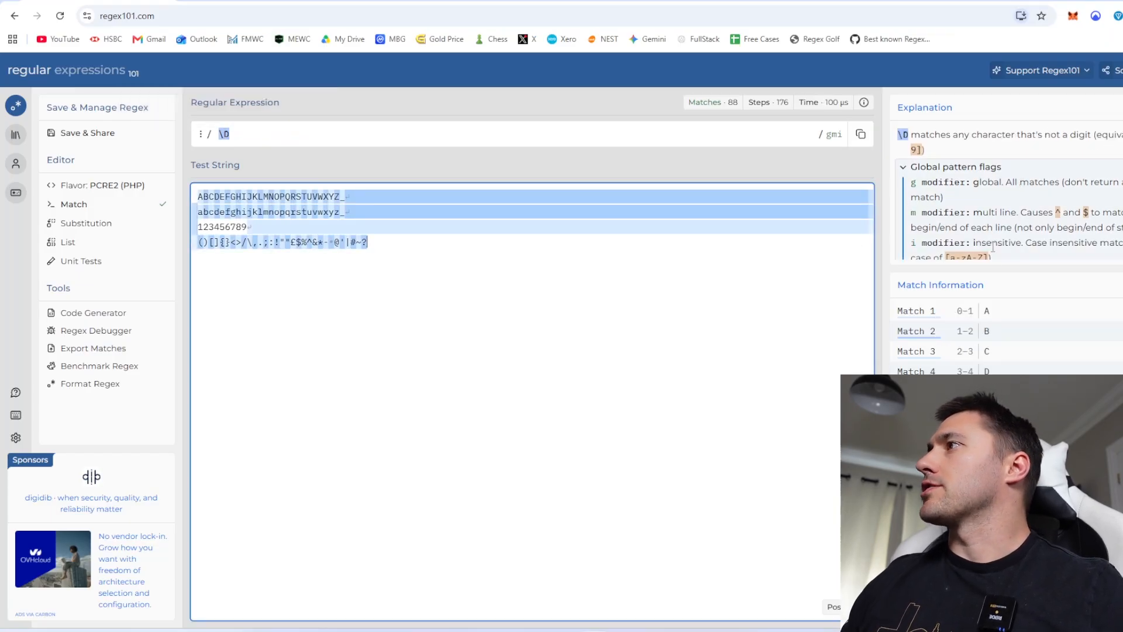
{"action": "left_click_drag", "start_coordinate": [882, 270], "coordinate": [827, 268]}
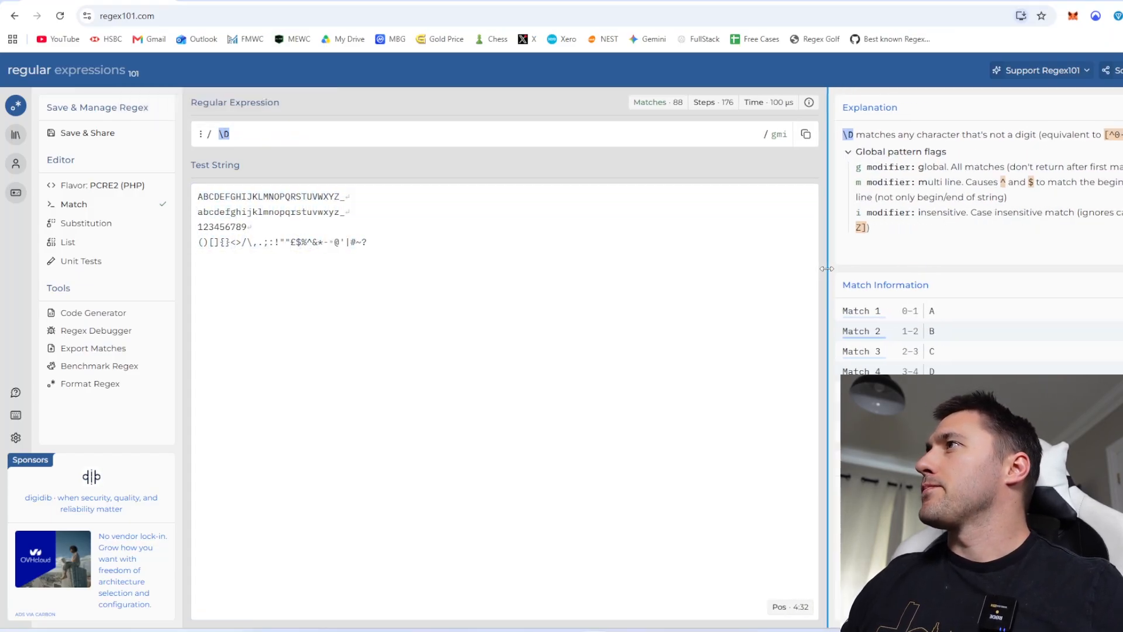
{"action": "key", "text": "ctrl+a"}
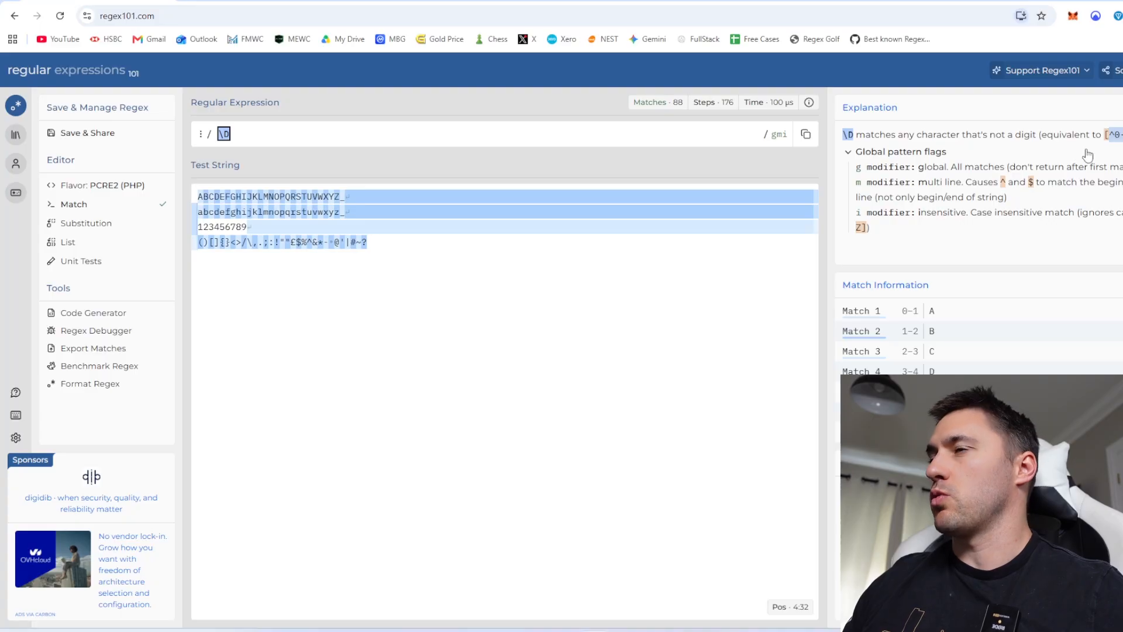
Switch back to the Excel workbook and set the pattern in B4 to \w
{"action": "key", "text": "alt+Tab"}
{"action": "double_click", "coordinate": [127, 305]}
{"action": "key", "text": "BackSpace"}
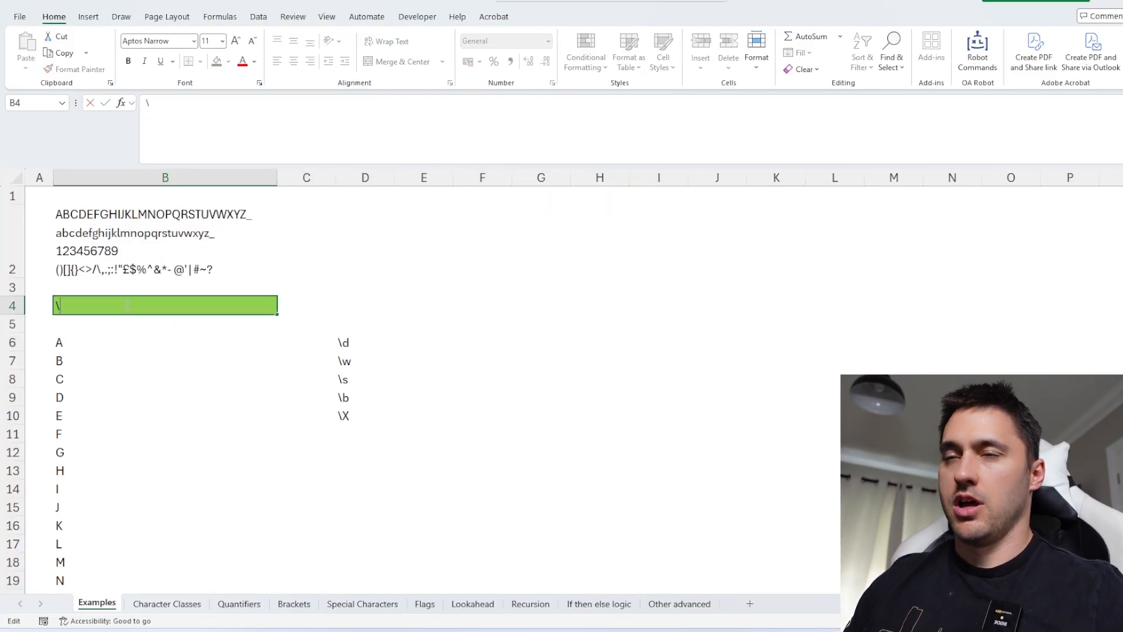
{"action": "type", "text": "w"}
{"action": "key", "text": "Return"}
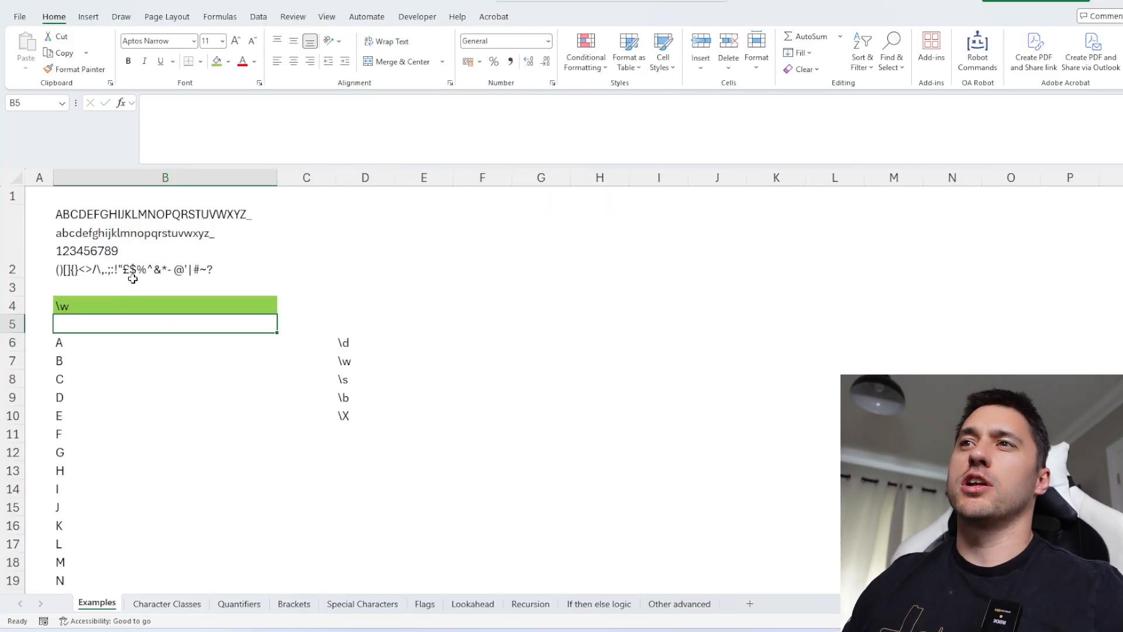
Compare the characters extracted from B6 downward with the lines of sample text in B2
{"action": "left_click", "coordinate": [105, 342]}
{"action": "scroll", "coordinate": [151, 351], "scroll_direction": "down", "scroll_amount": 4}
{"action": "scroll", "coordinate": [147, 339], "scroll_direction": "up", "scroll_amount": 4}
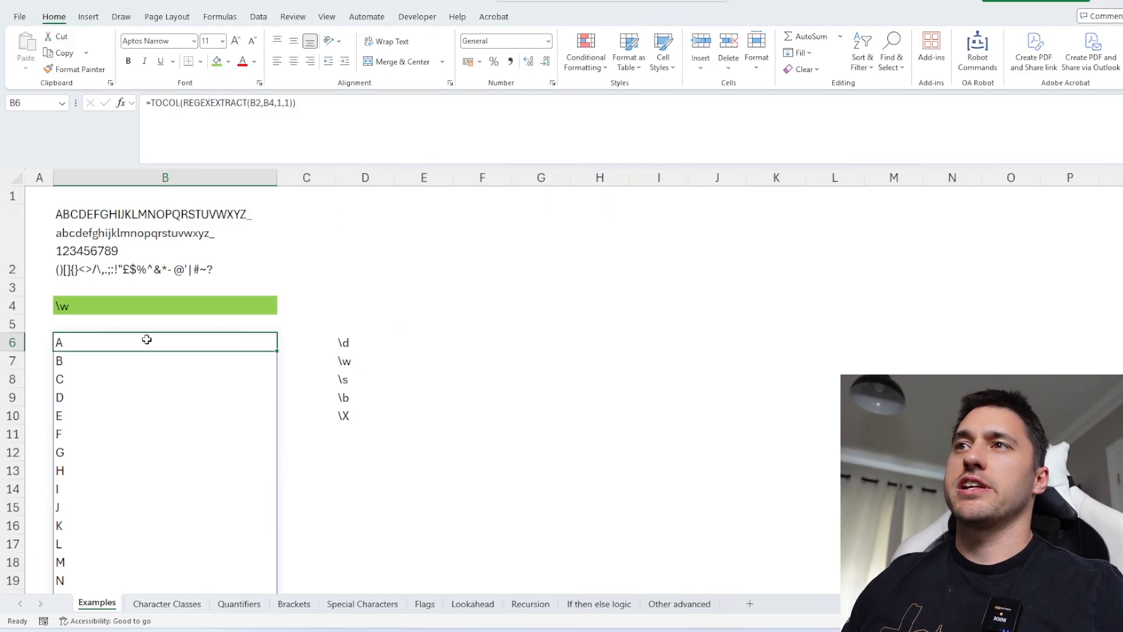
{"action": "left_click", "coordinate": [171, 215]}
{"action": "left_click", "coordinate": [327, 110]}
{"action": "left_click_drag", "start_coordinate": [211, 132], "coordinate": [127, 101]}
{"action": "key", "text": "Escape"}
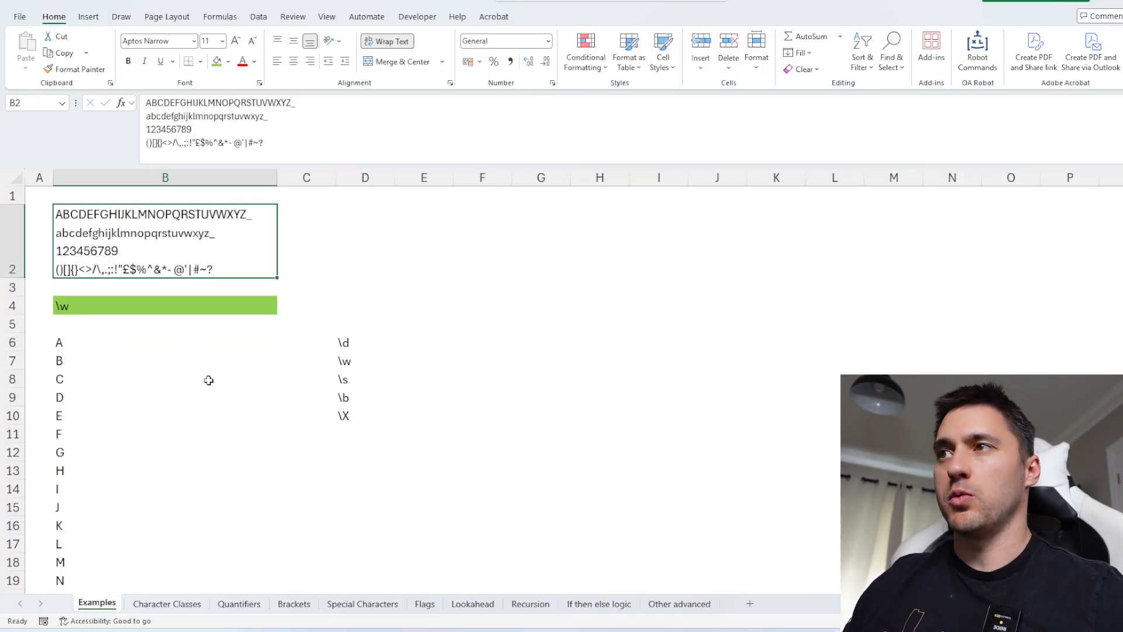
Set the pattern in B4 to \W and look through the extracted characters in column B
{"action": "double_click", "coordinate": [141, 310]}
{"action": "key", "text": "BackSpace"}
{"action": "type", "text": "W"}
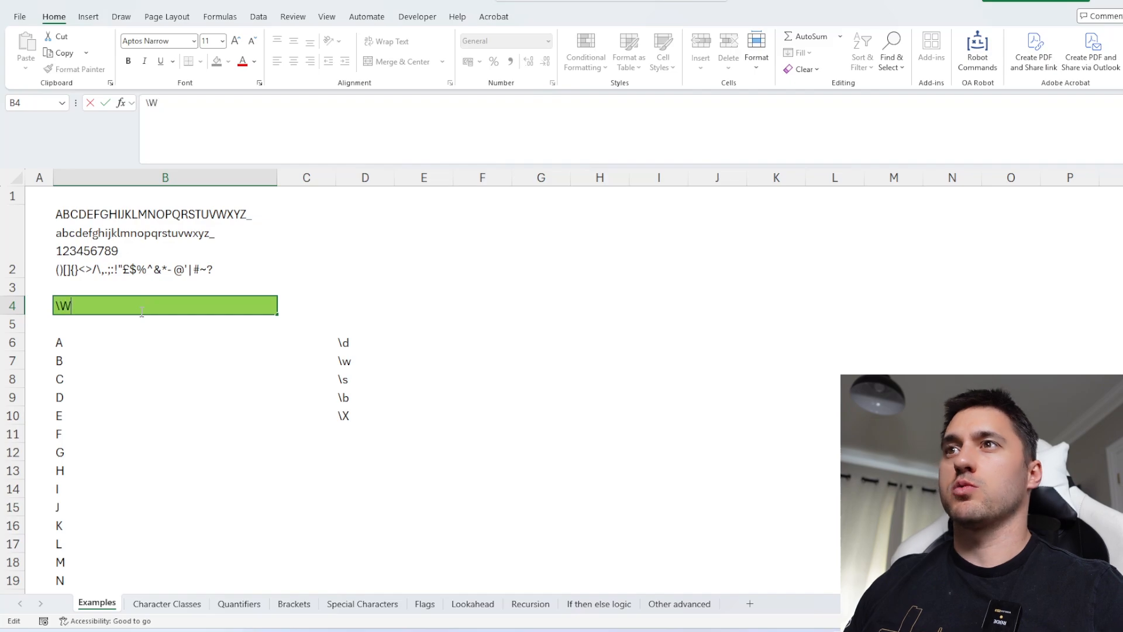
{"action": "key", "text": "Return"}
{"action": "scroll", "coordinate": [124, 377], "scroll_direction": "down", "scroll_amount": 4}
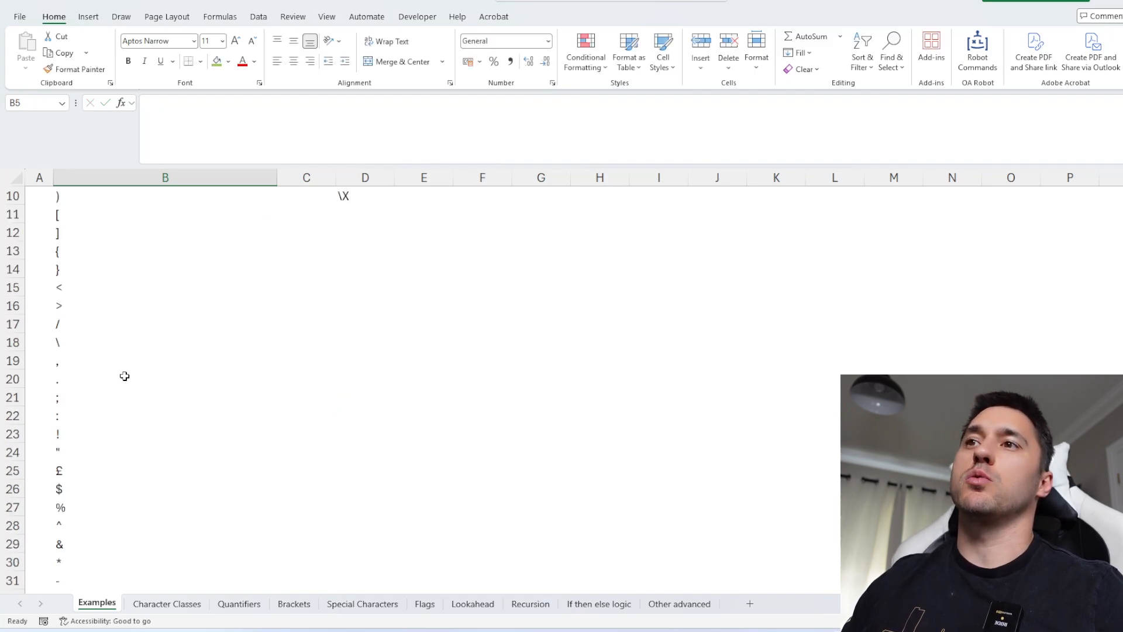
{"action": "left_click", "coordinate": [124, 376]}
{"action": "scroll", "coordinate": [125, 376], "scroll_direction": "down", "scroll_amount": 3}
{"action": "scroll", "coordinate": [125, 376], "scroll_direction": "up", "scroll_amount": 7}
Set the pattern in B4 to \s and compare the extraction in B6:B9 with the whitespace in the B2 sample text
{"action": "double_click", "coordinate": [113, 306]}
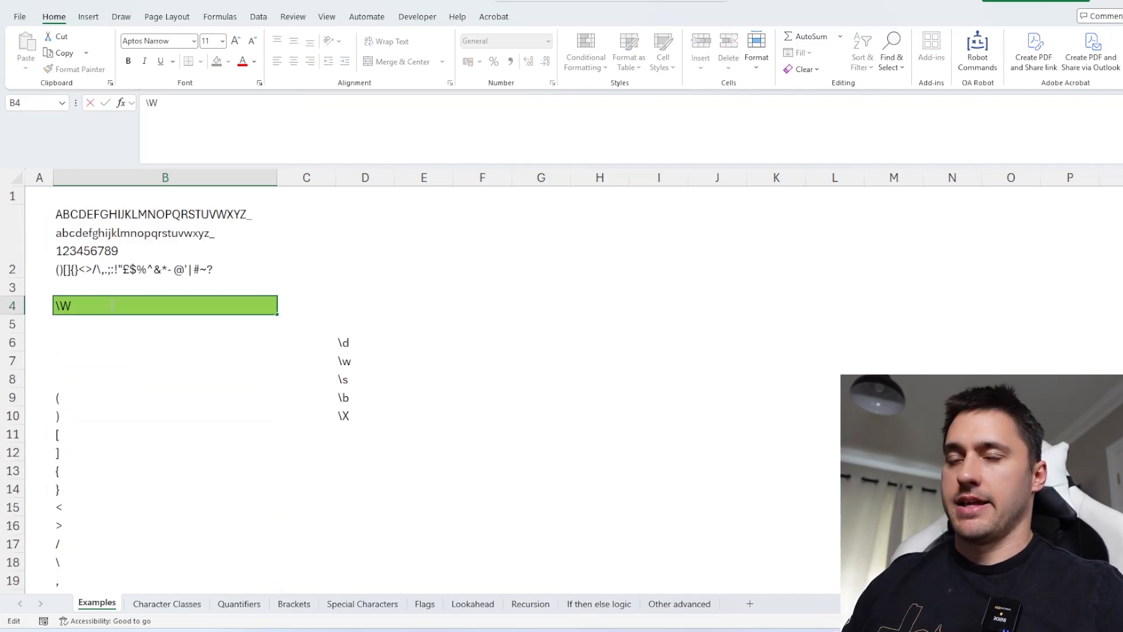
{"action": "key", "text": "BackSpace"}
{"action": "type", "text": "s"}
{"action": "key", "text": "Return"}
{"action": "left_click", "coordinate": [109, 358]}
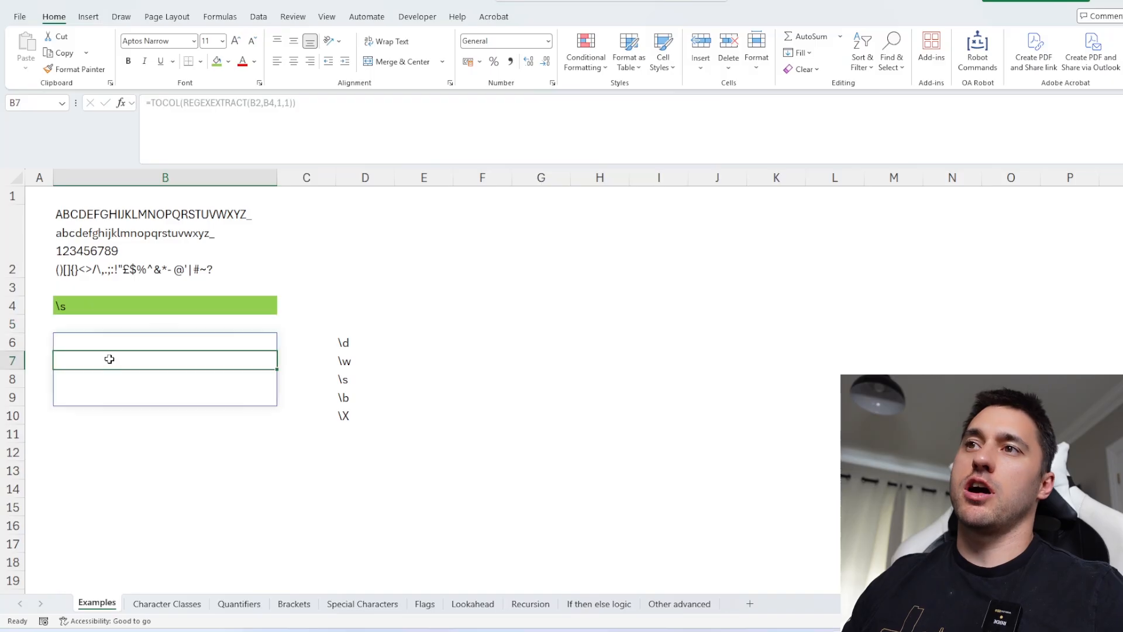
{"action": "left_click_drag", "start_coordinate": [140, 339], "coordinate": [148, 397]}
{"action": "left_click", "coordinate": [166, 226]}
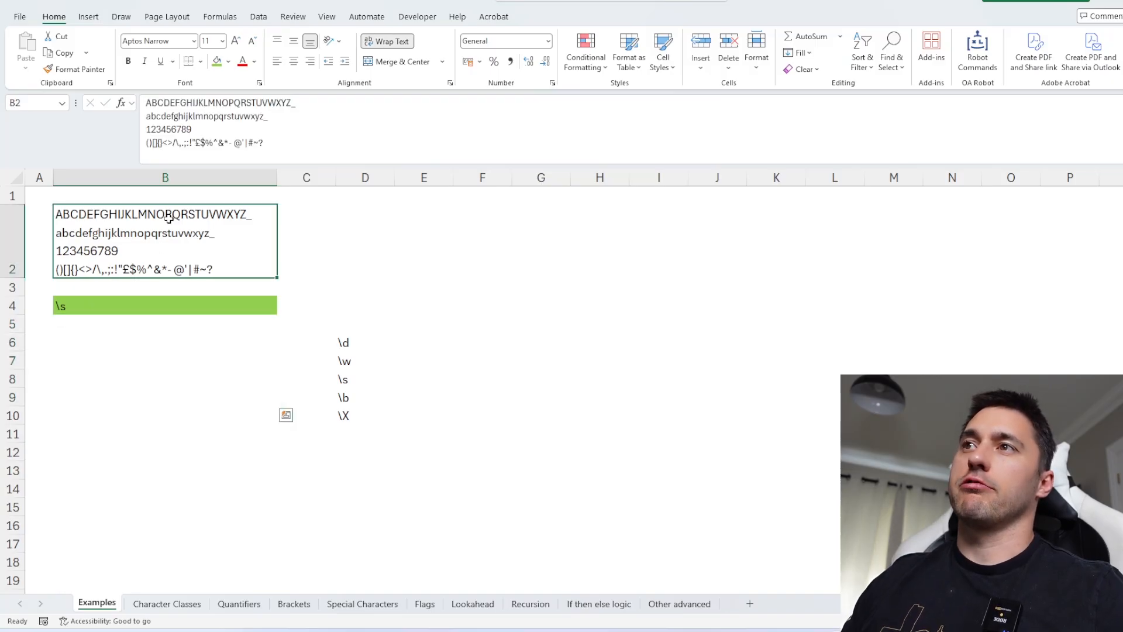
{"action": "left_click", "coordinate": [293, 104]}
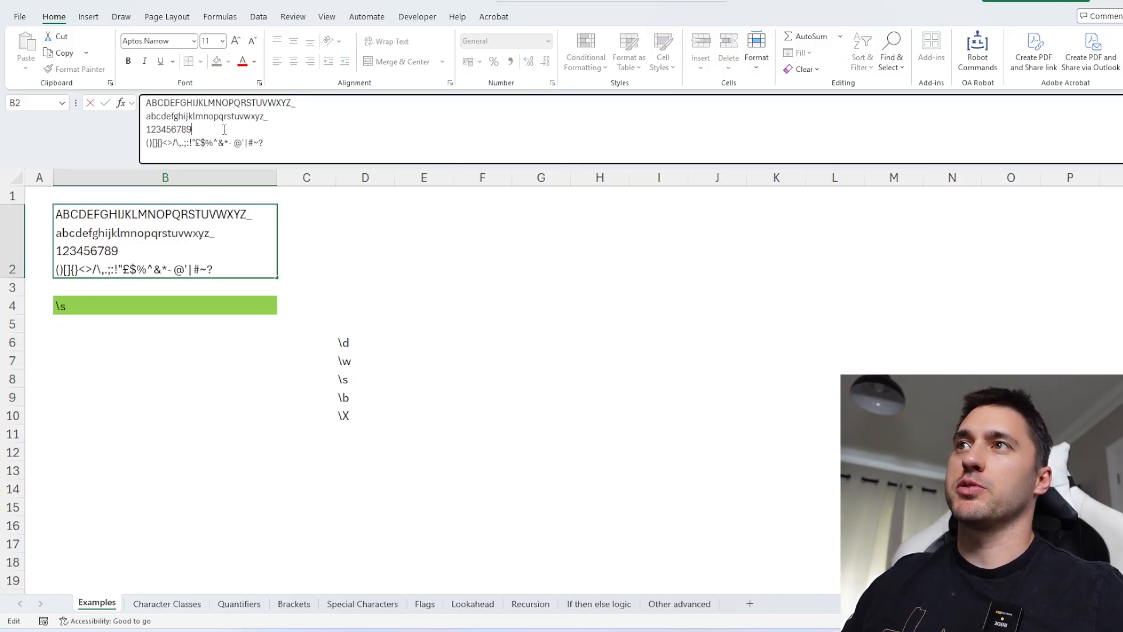
{"action": "left_click_drag", "start_coordinate": [298, 139], "coordinate": [147, 142]}
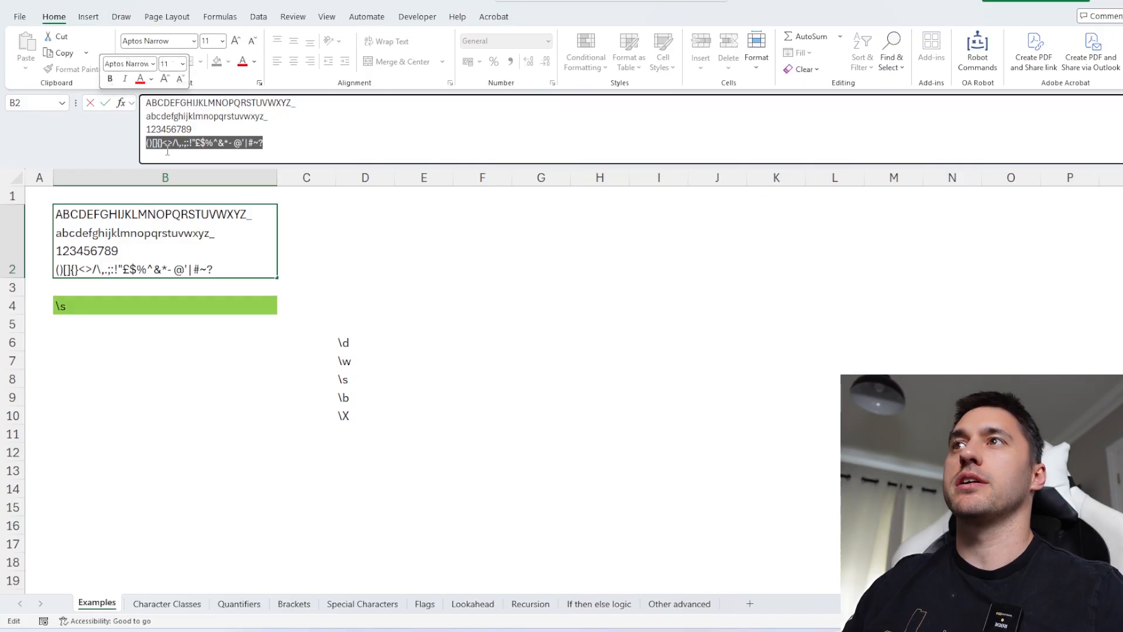
Switch to regex101 and test the pattern \s, followed by its negated form \S, on the sample text
{"action": "left_click", "coordinate": [263, 142]}
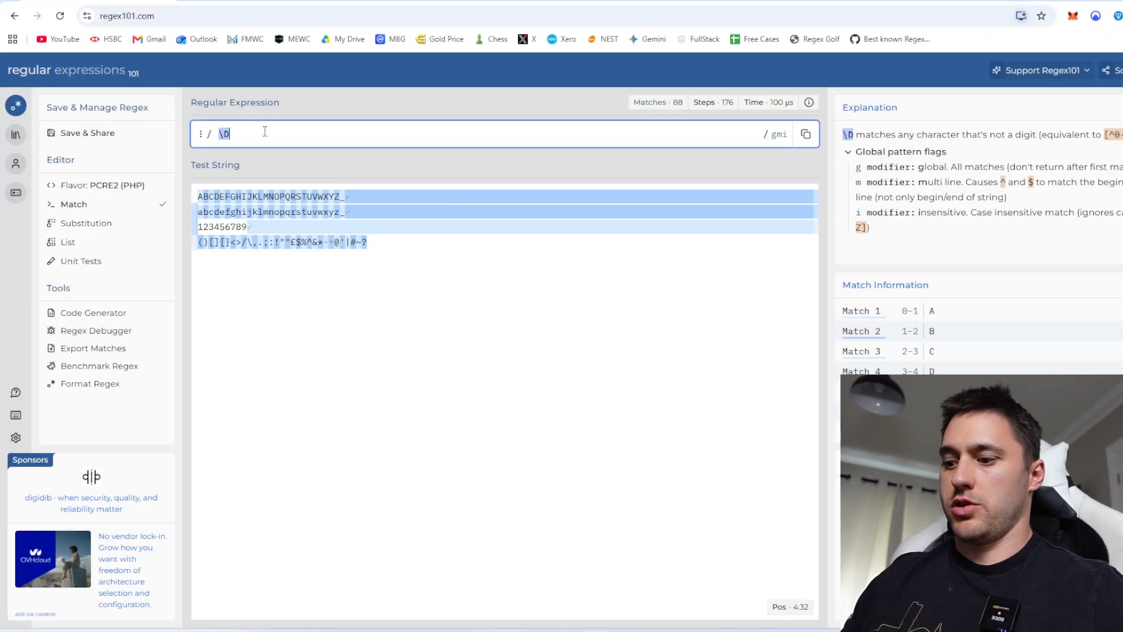
{"action": "key", "text": "BackSpace"}
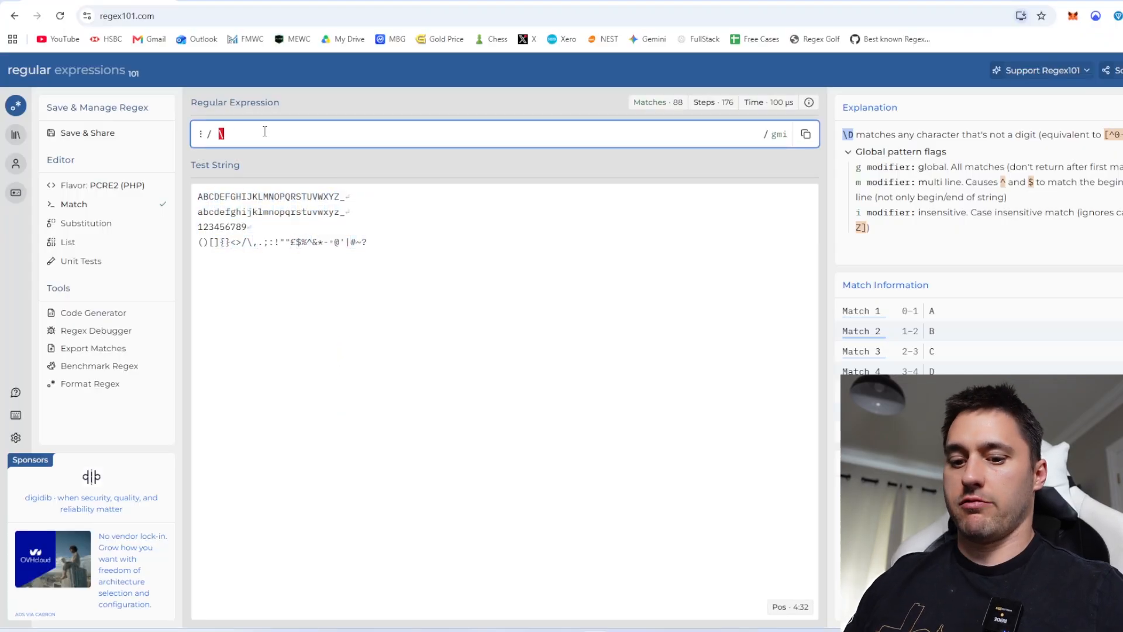
{"action": "type", "text": "s"}
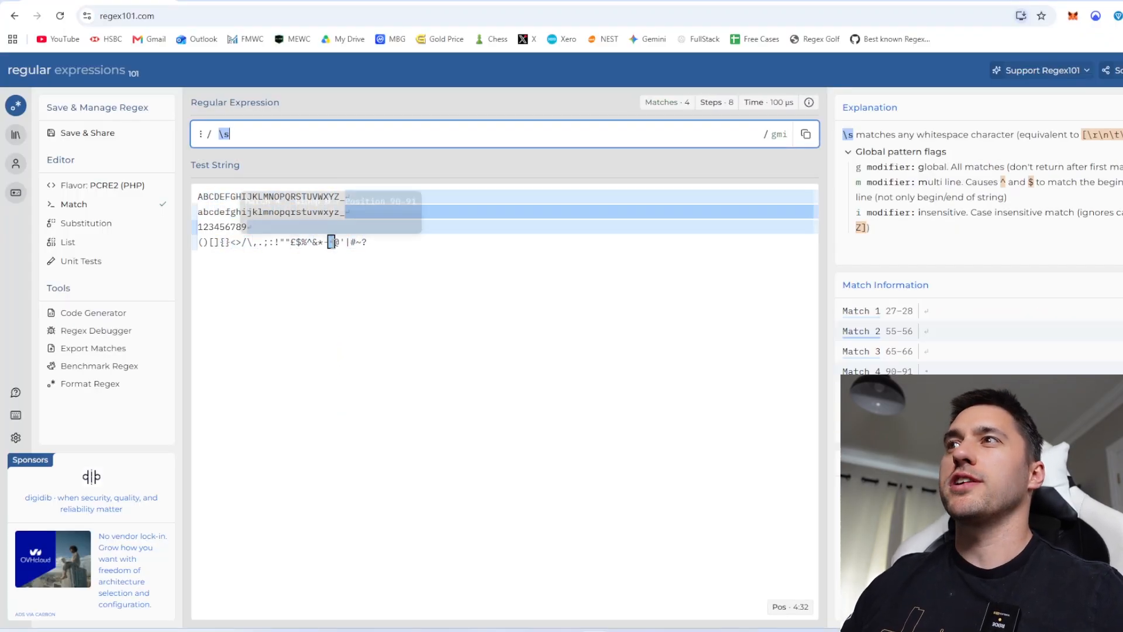
{"action": "key", "text": "BackSpace"}
{"action": "type", "text": "S"}
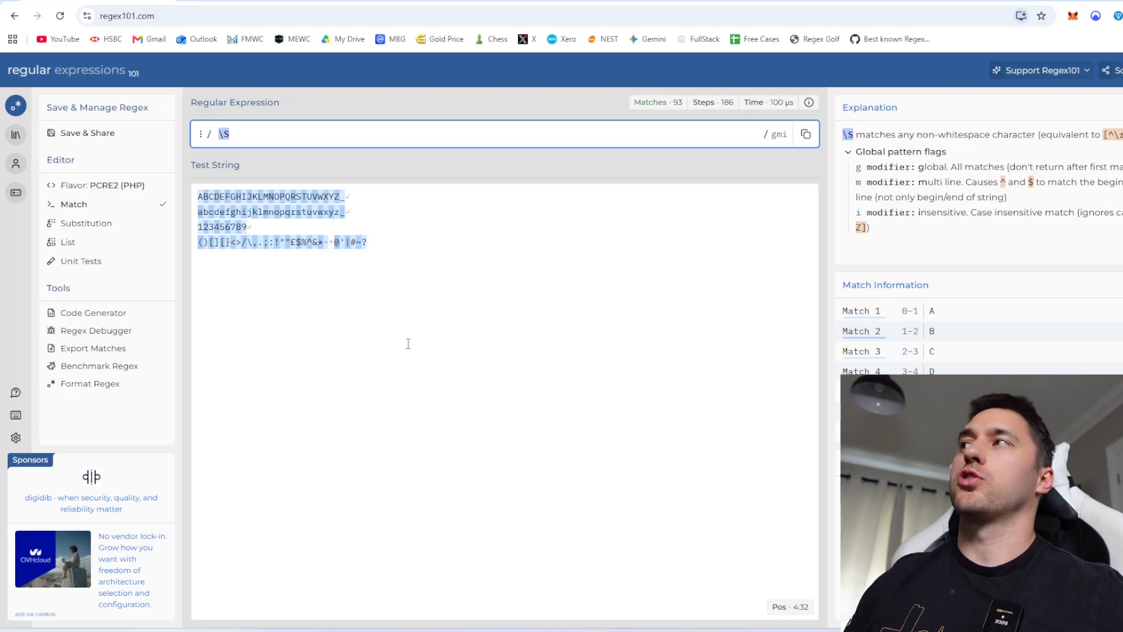
Select the \b entry in D9 of the Excel workbook, and enter run as the pattern in regex101
{"action": "key", "text": "alt+Tab"}
{"action": "left_click", "coordinate": [343, 394]}
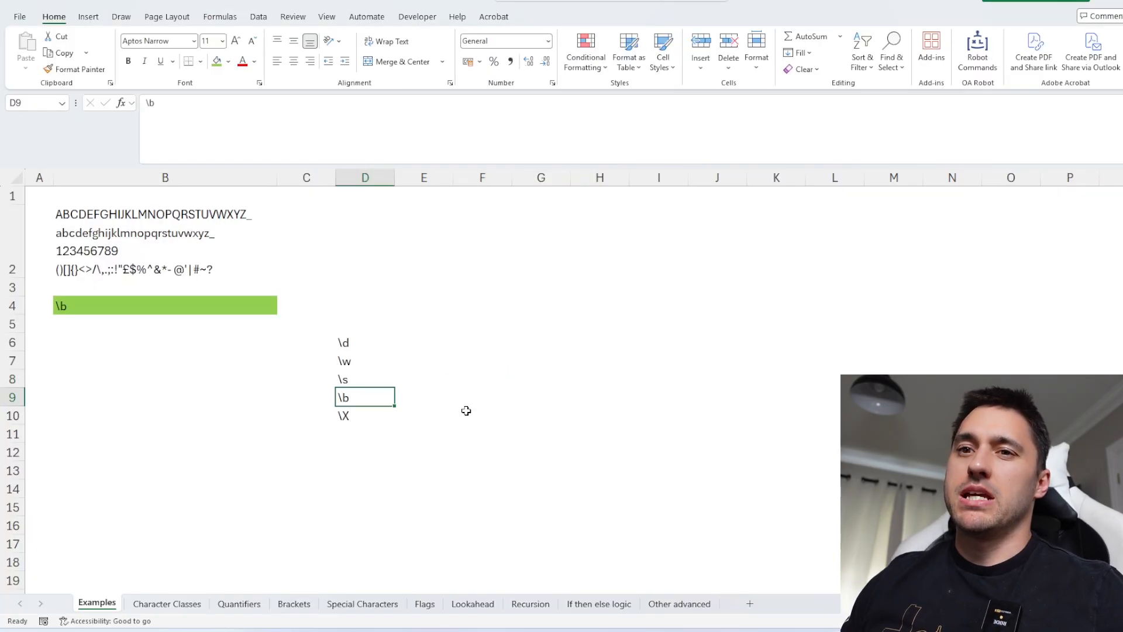
{"action": "key", "text": "alt+Tab"}
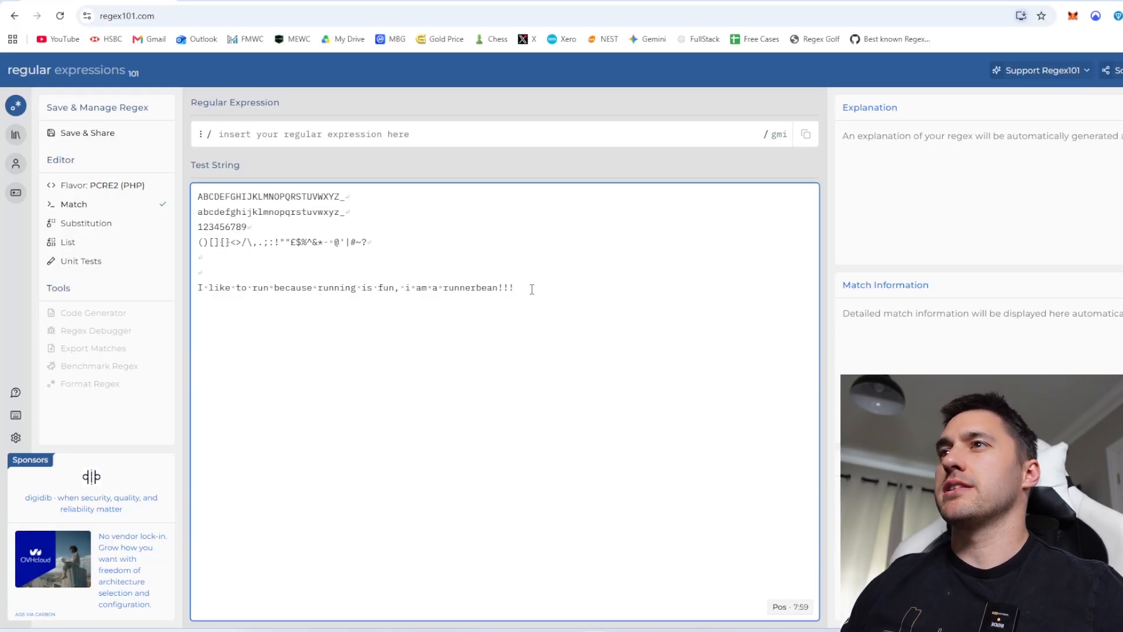
{"action": "left_click_drag", "start_coordinate": [532, 289], "coordinate": [198, 289]}
{"action": "left_click", "coordinate": [256, 300]}
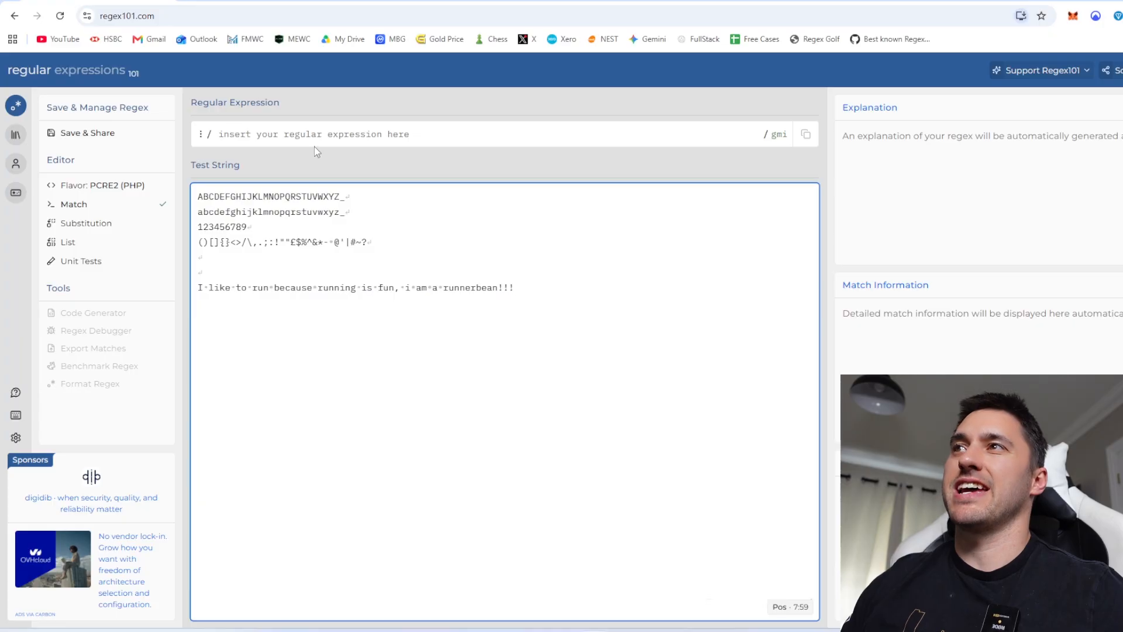
{"action": "left_click", "coordinate": [333, 130]}
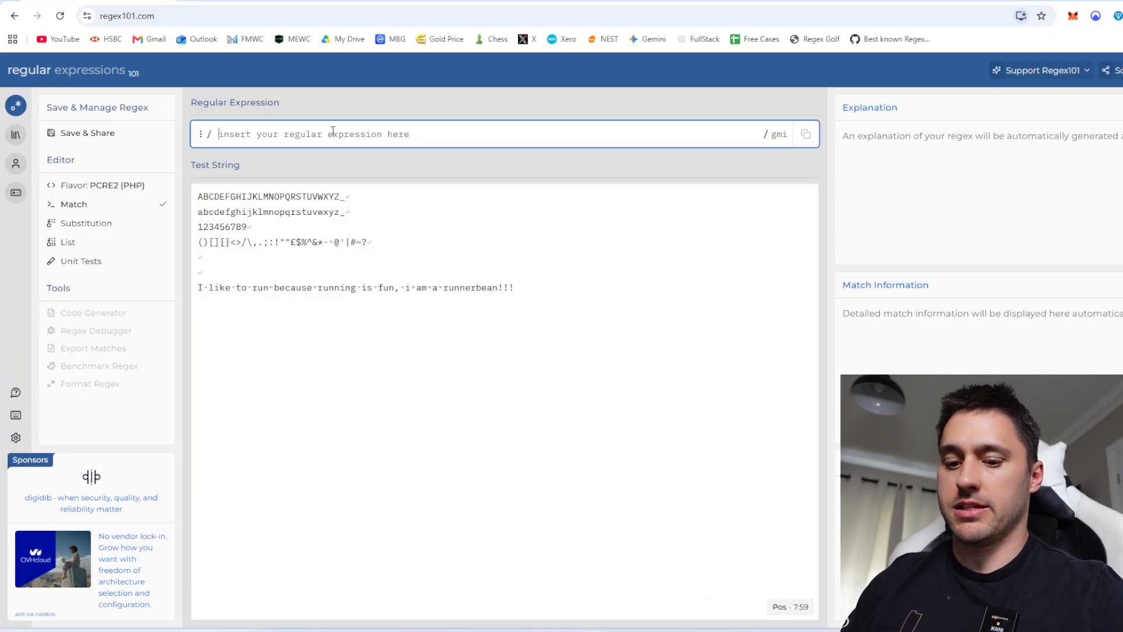
{"action": "type", "text": "run"}
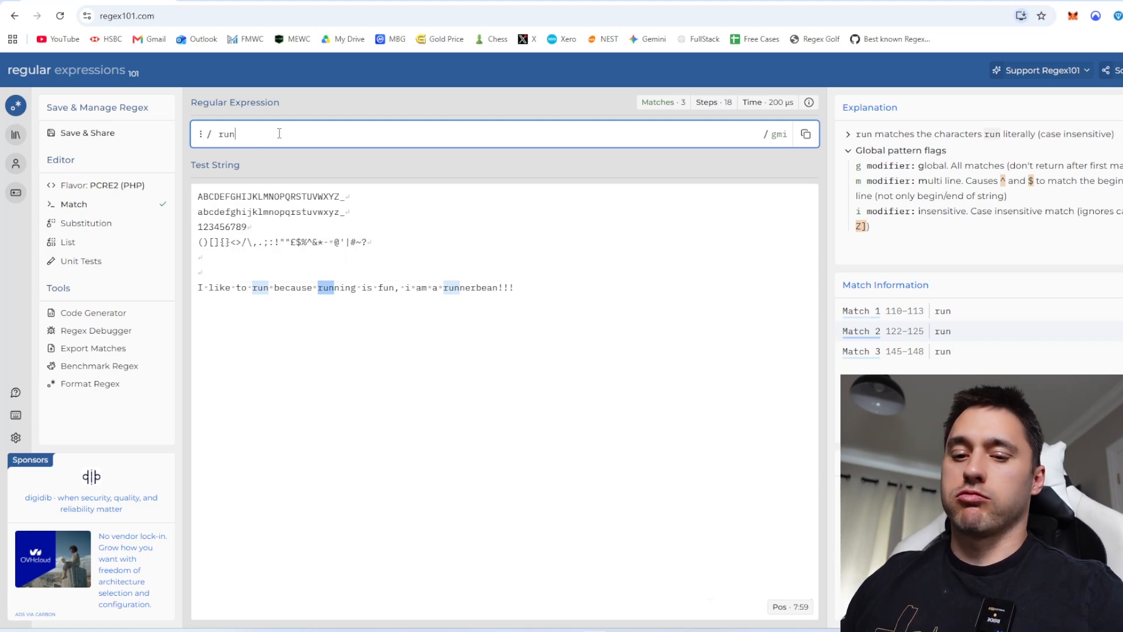
Try \s and a literal space after run in the pattern, removing each again
{"action": "type", "text": "\\s"}
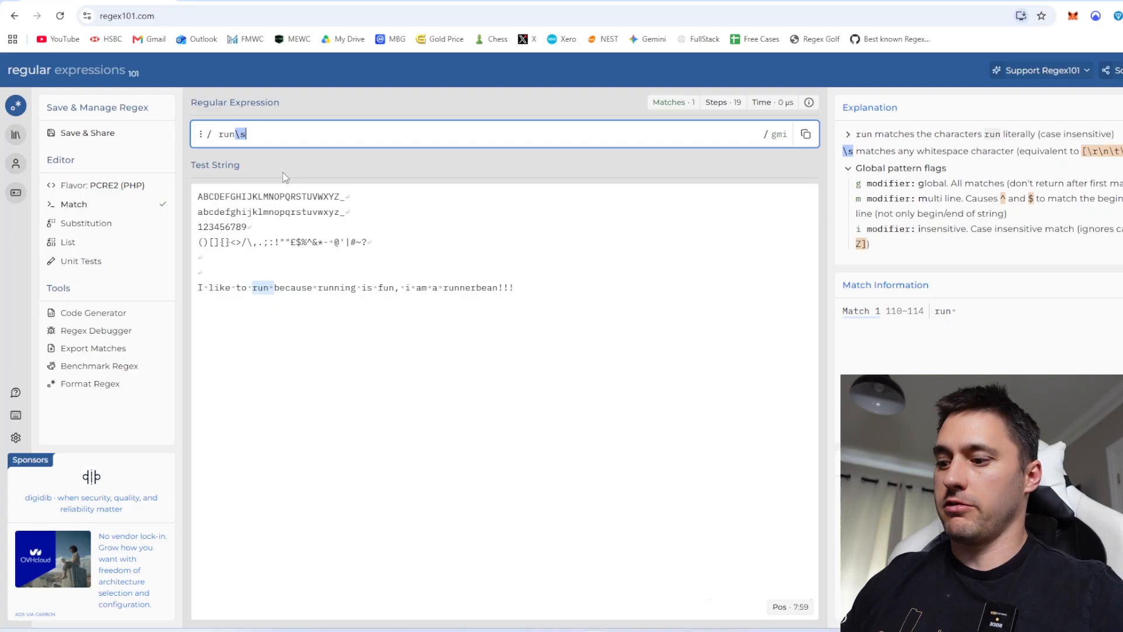
{"action": "key", "text": "BackSpace"}
{"action": "key", "text": "BackSpace"}
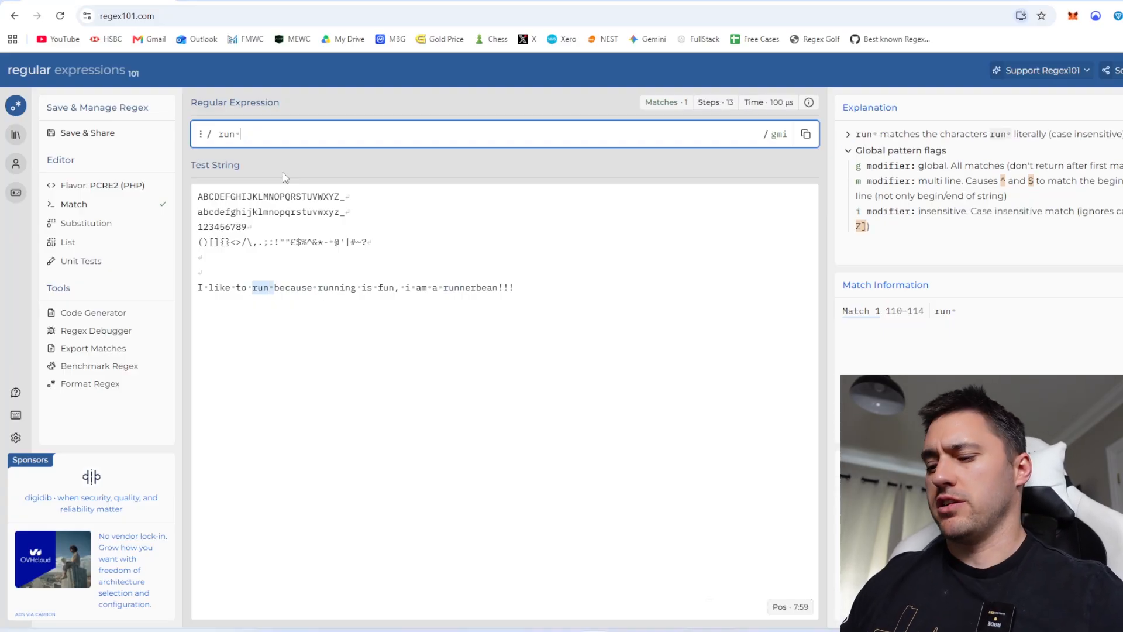
{"action": "key", "text": "BackSpace"}
Add a \b word boundary after and before run, and remove the trailing one so the pattern reads \brun
{"action": "type", "text": "\\"}
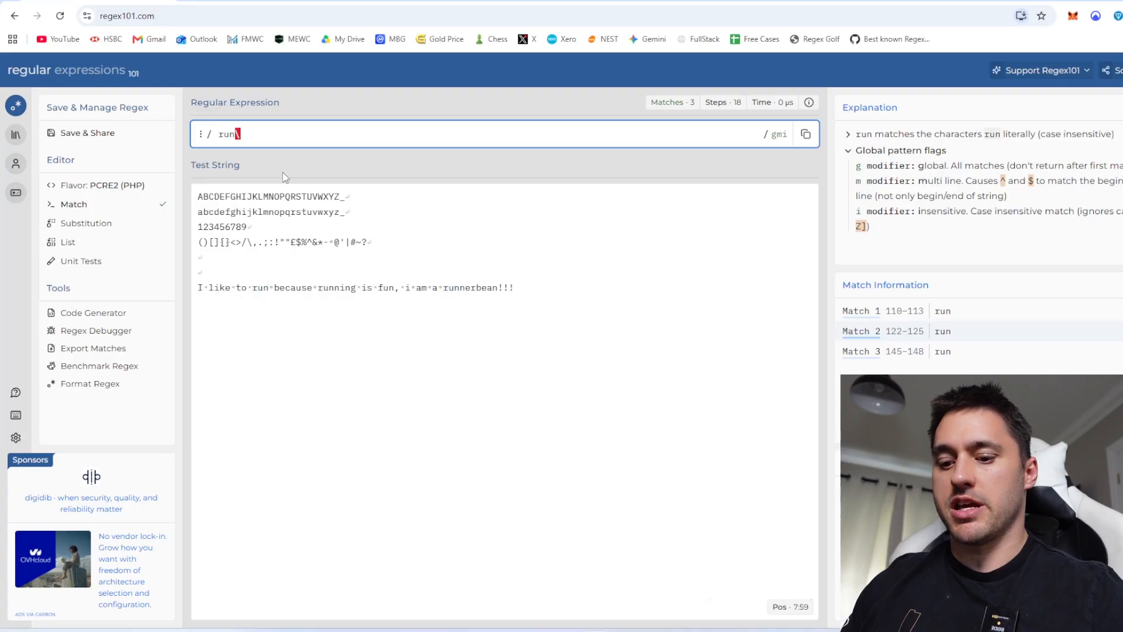
{"action": "type", "text": "b"}
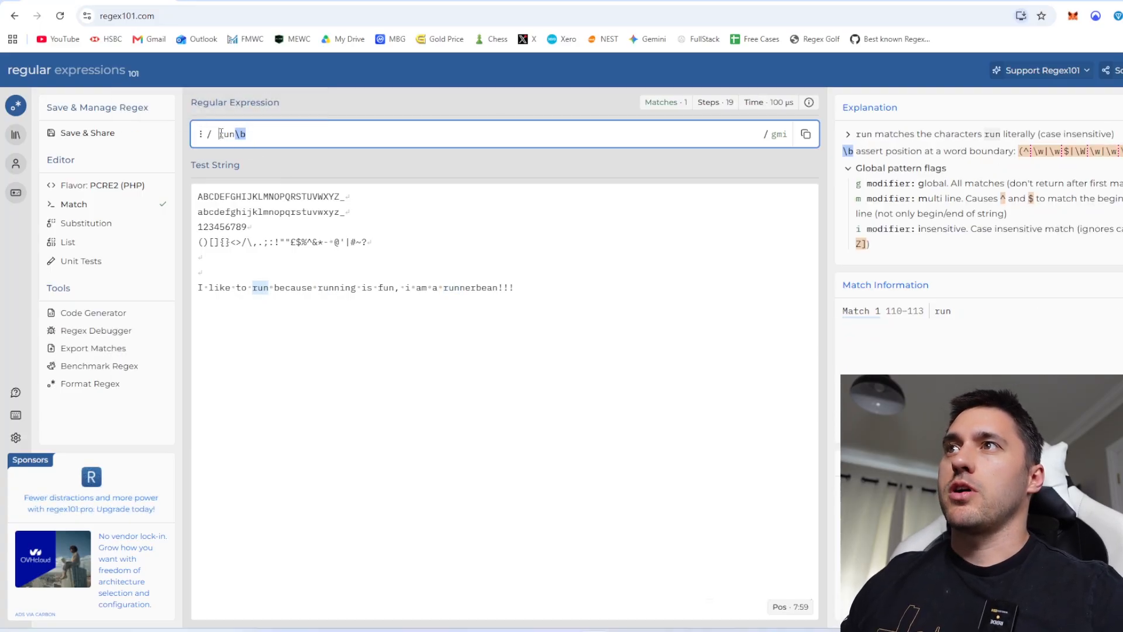
{"action": "left_click", "coordinate": [221, 134]}
{"action": "type", "text": "\\"}
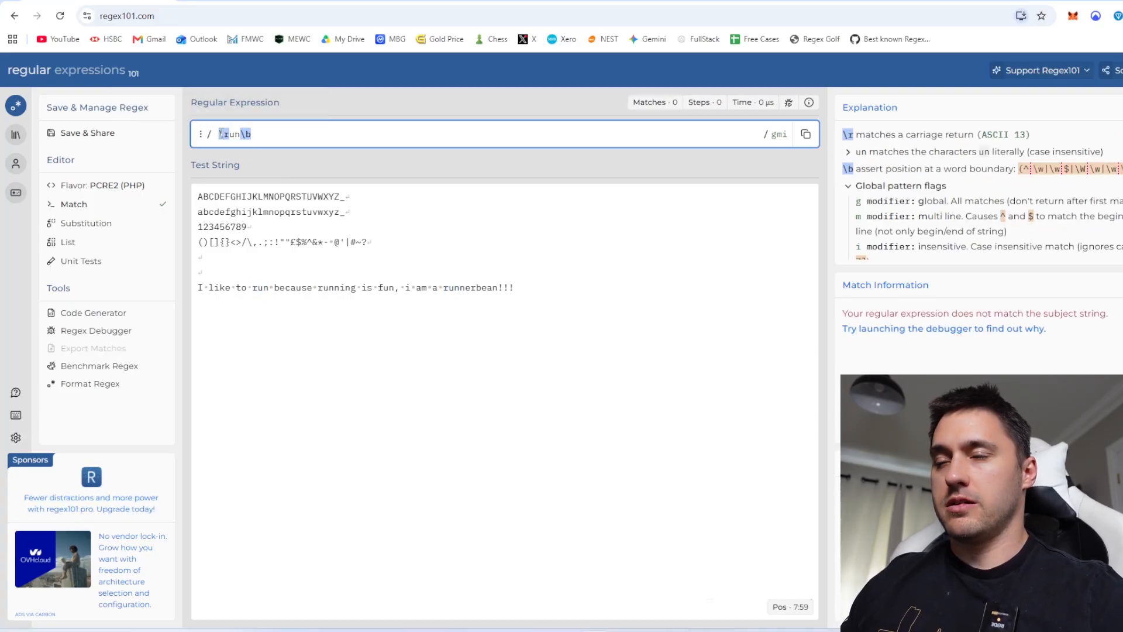
{"action": "type", "text": "b"}
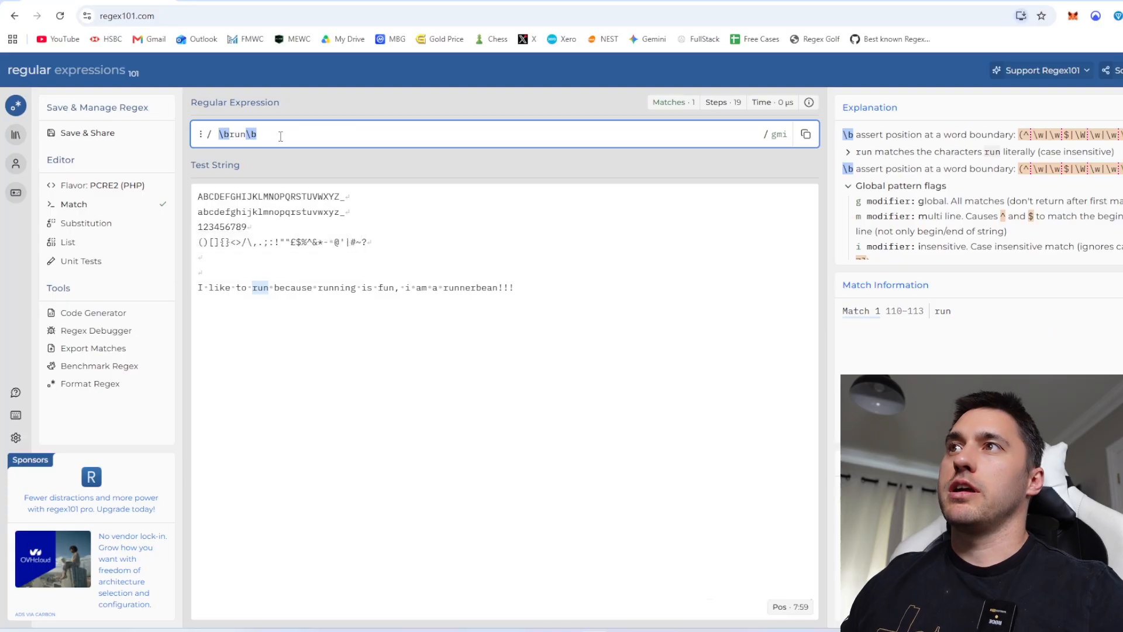
{"action": "key", "text": "BackSpace"}
{"action": "key", "text": "BackSpace"}
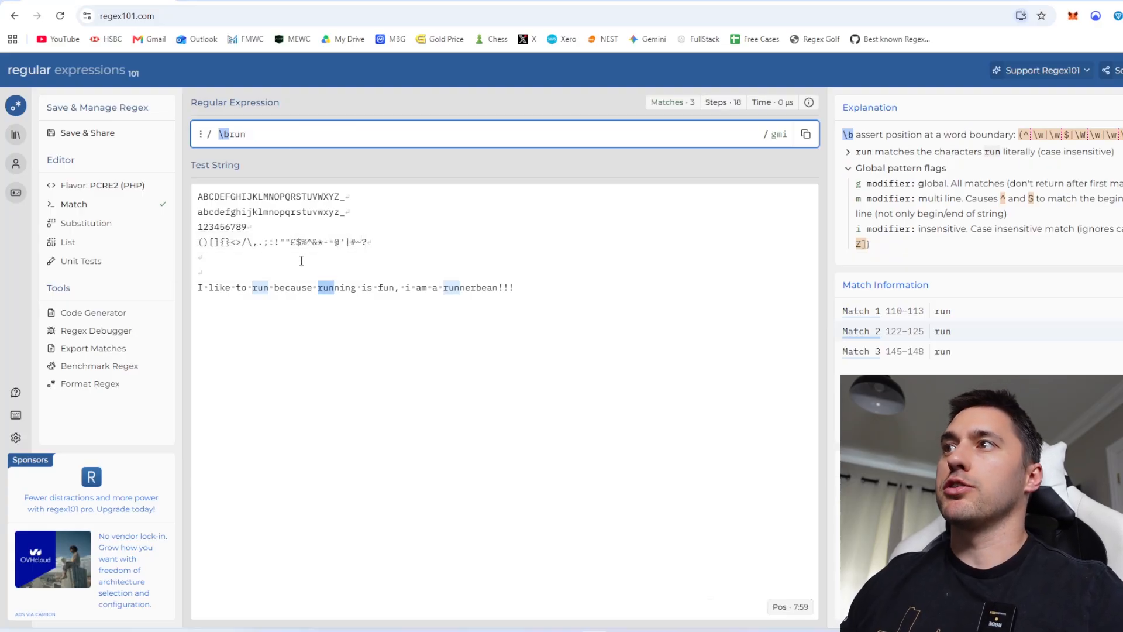
Append a \b boundary after run, and change it to \B so the pattern reads \brun\B
{"action": "type", "text": "\\b"}
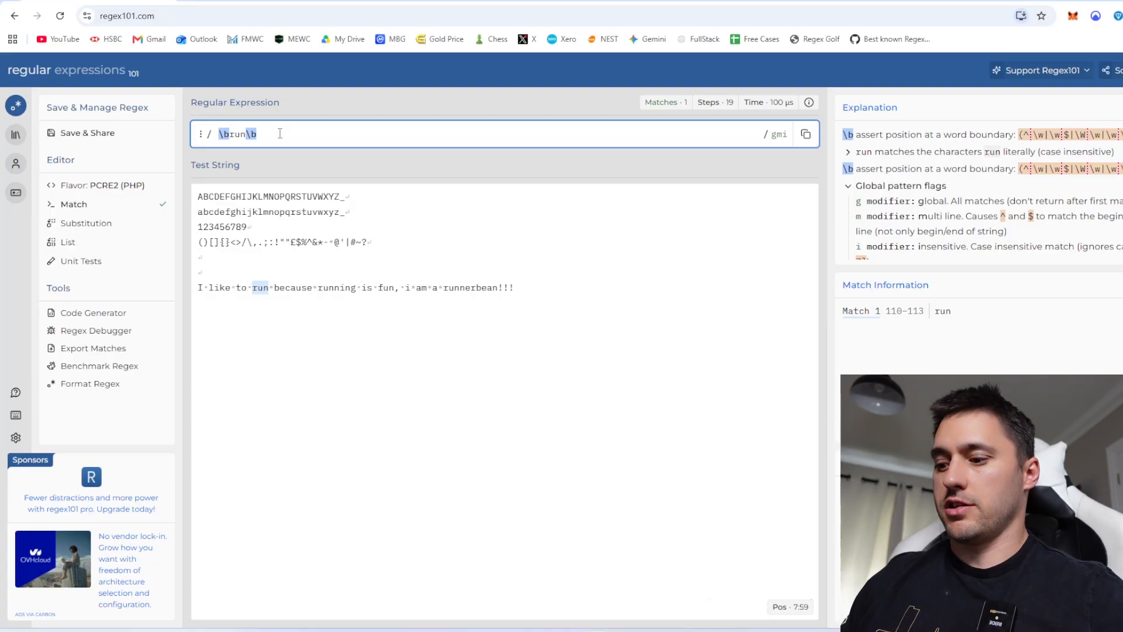
{"action": "key", "text": "BackSpace"}
{"action": "type", "text": "B"}
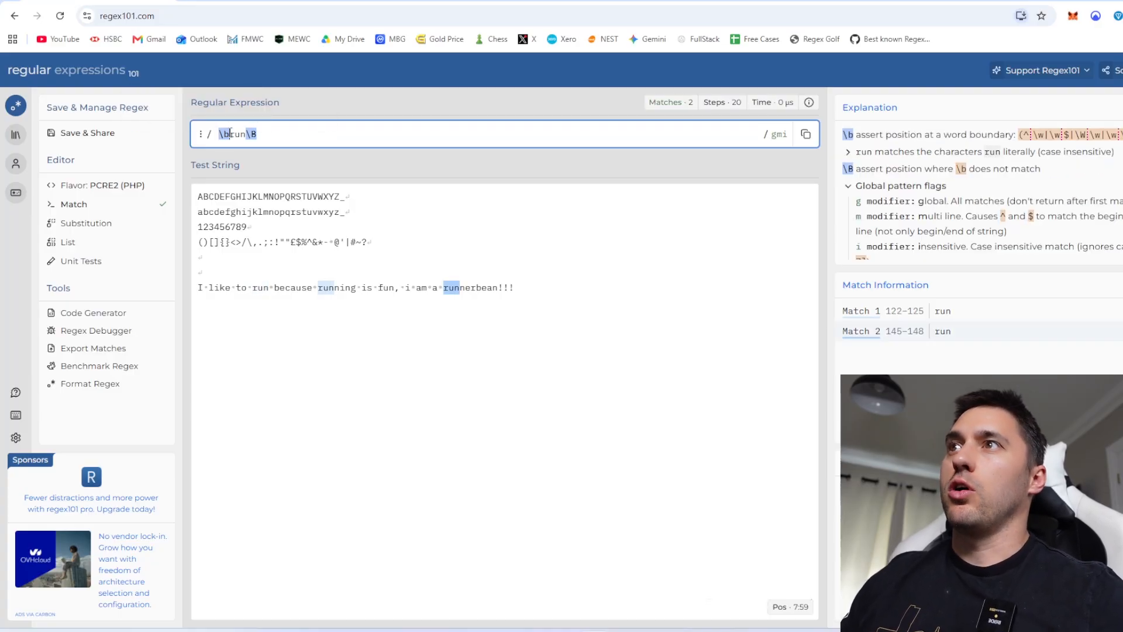
Change the leading boundary to \B so the pattern reads \Brun\B, and remove the leading \B again
{"action": "left_click", "coordinate": [230, 134]}
{"action": "key", "text": "BackSpace"}
{"action": "type", "text": "B"}
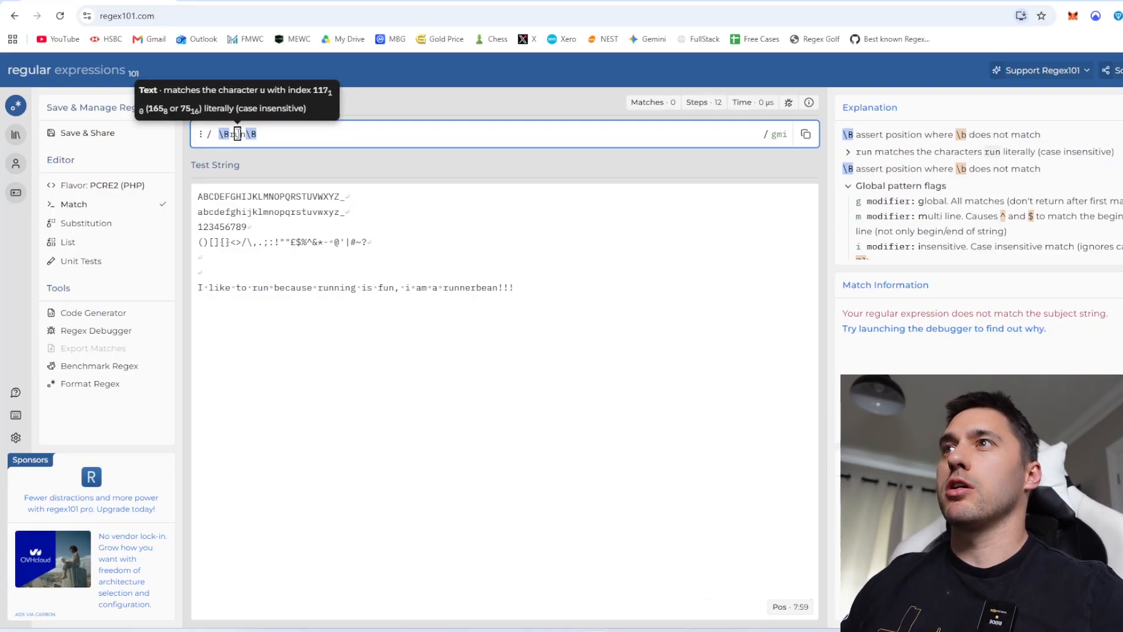
{"action": "key", "text": "BackSpace"}
{"action": "key", "text": "BackSpace"}
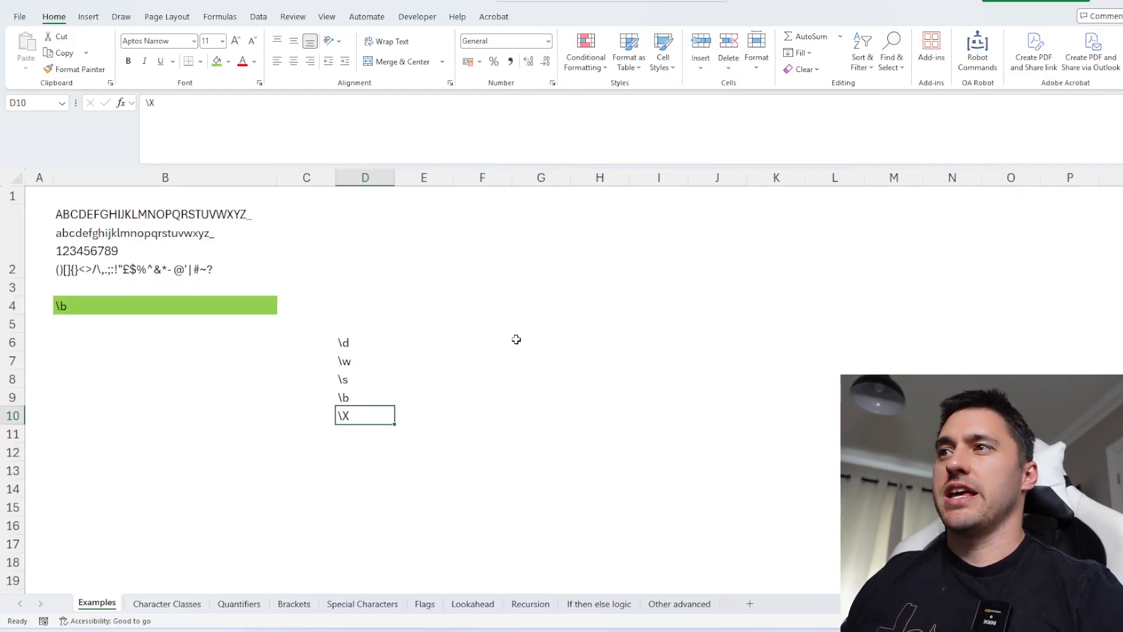
Insert the pirate flag emoji in cell G4 of the Excel Examples sheet at font size 22
{"action": "left_click", "coordinate": [550, 309]}
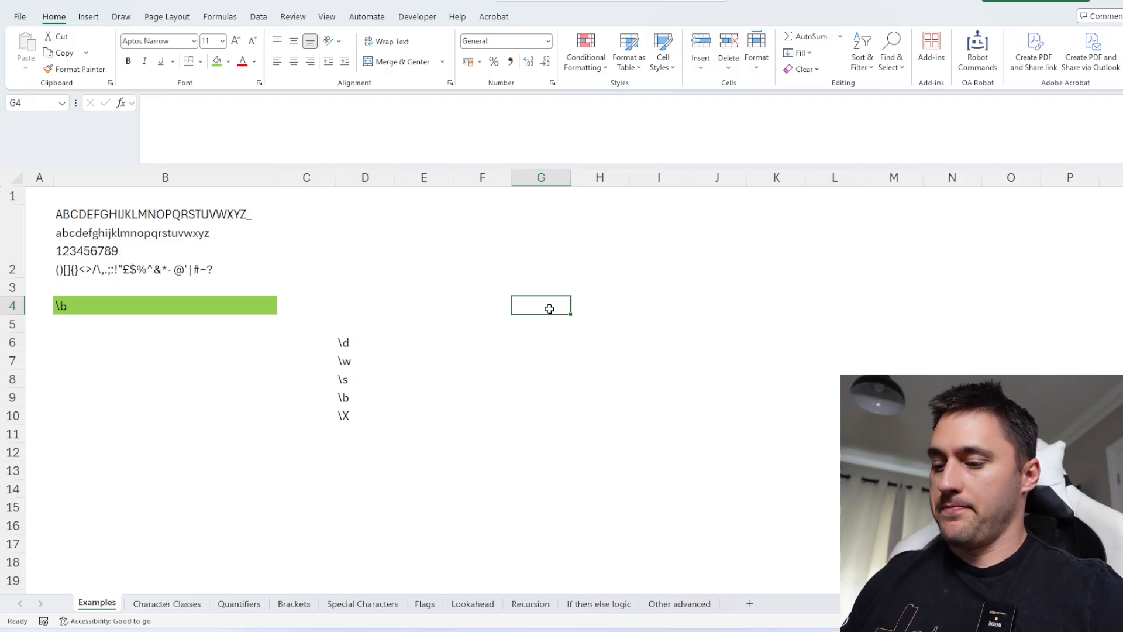
{"action": "key", "text": "super+period"}
{"action": "left_click", "coordinate": [182, 245]}
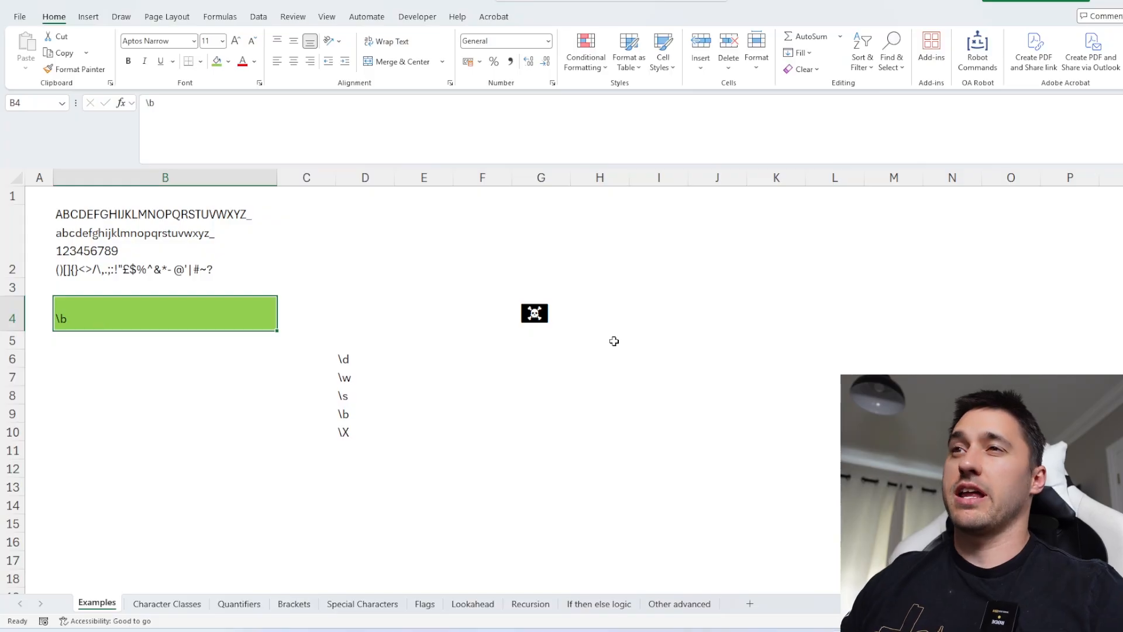
Set the pattern in B4 to a single dot and look through the extracted characters from B6 down
{"action": "left_click", "coordinate": [338, 425]}
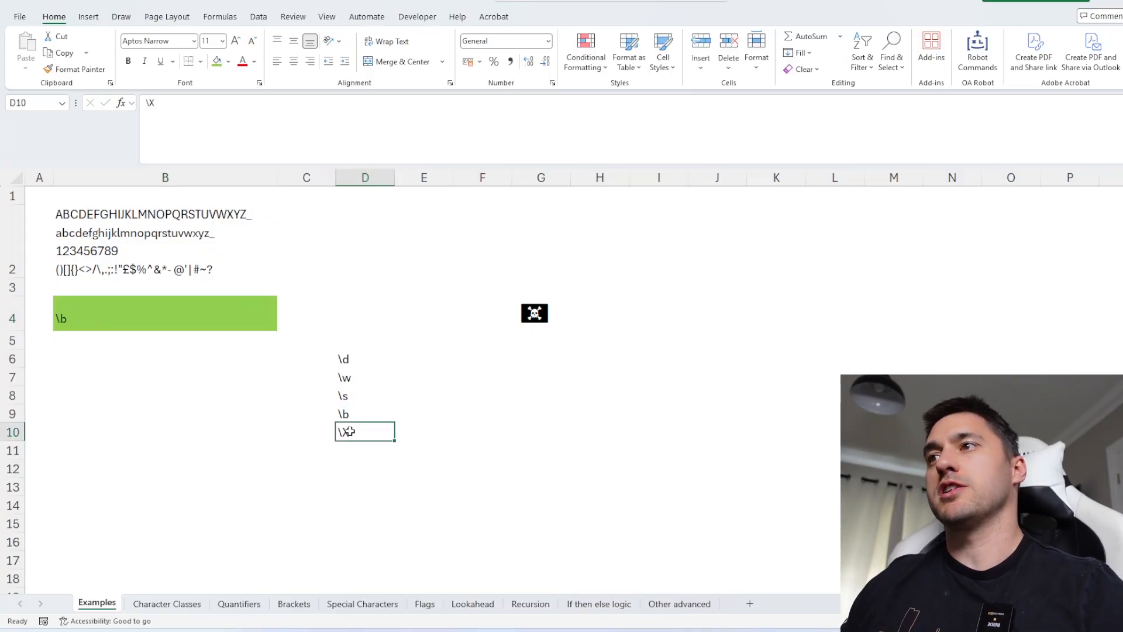
{"action": "left_click", "coordinate": [131, 320]}
{"action": "type", "text": "."}
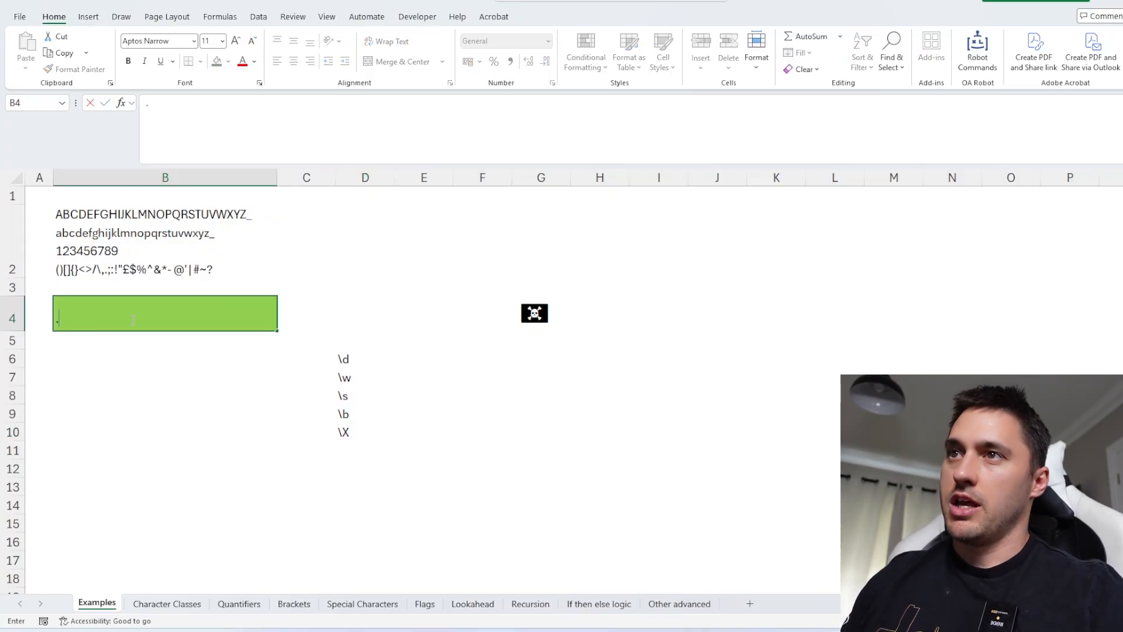
{"action": "key", "text": "Return"}
{"action": "left_click", "coordinate": [109, 359]}
{"action": "scroll", "coordinate": [131, 339], "scroll_direction": "down", "scroll_amount": 3}
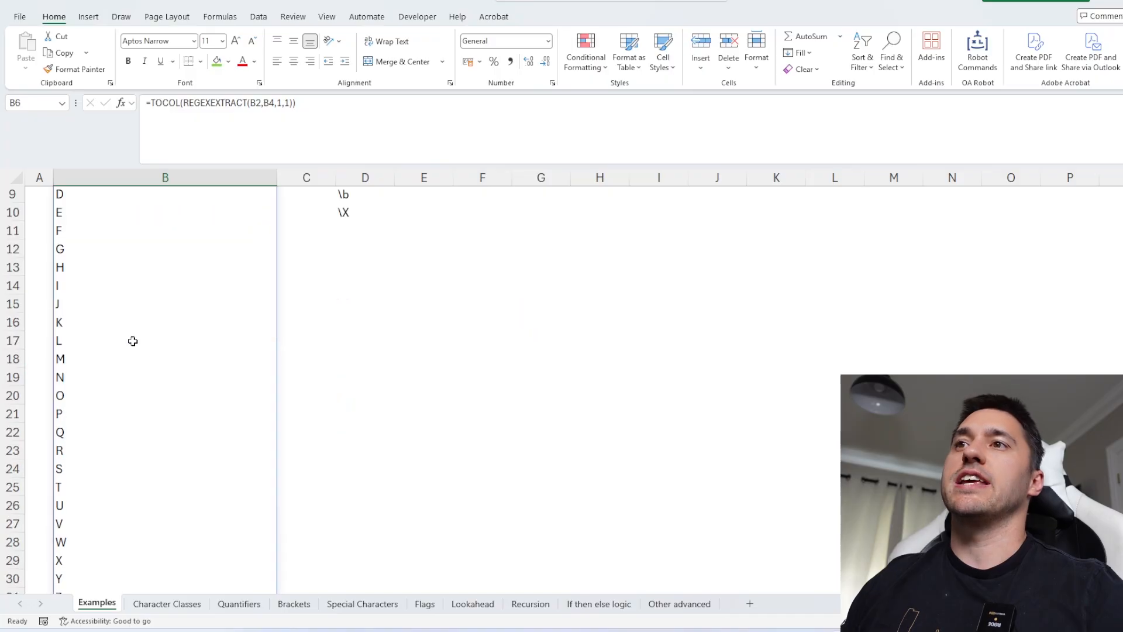
{"action": "scroll", "coordinate": [154, 364], "scroll_direction": "up", "scroll_amount": 3}
Enter =REGEXEXTRACT(G4,".",1) in G6 to extract all matches from the pirate flag emoji
{"action": "left_click", "coordinate": [534, 357]}
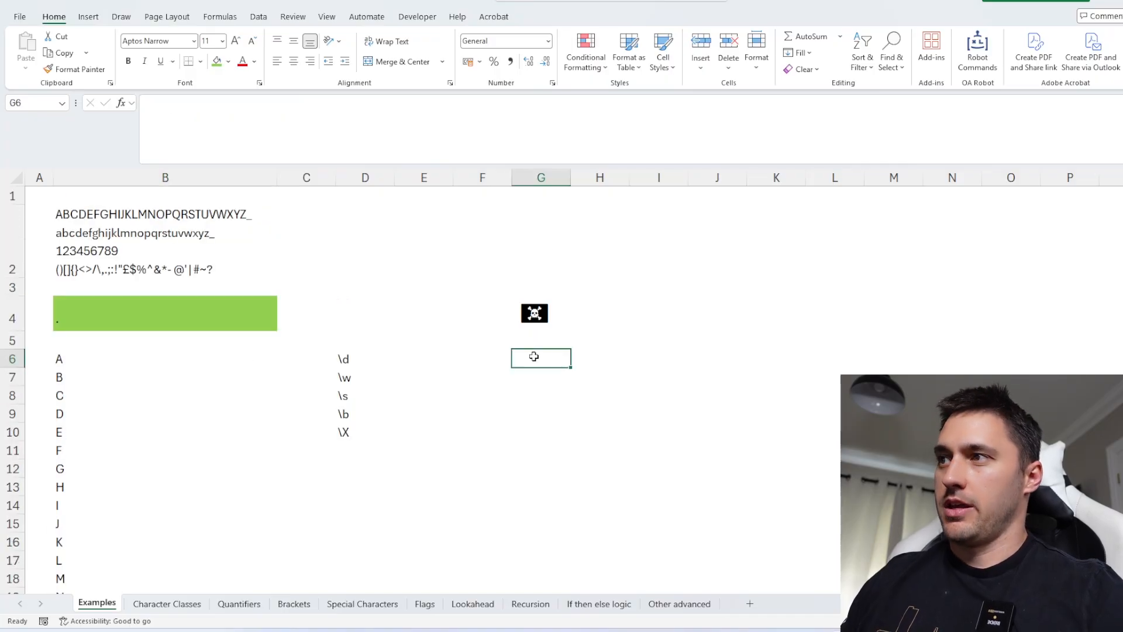
{"action": "type", "text": "=reg"}
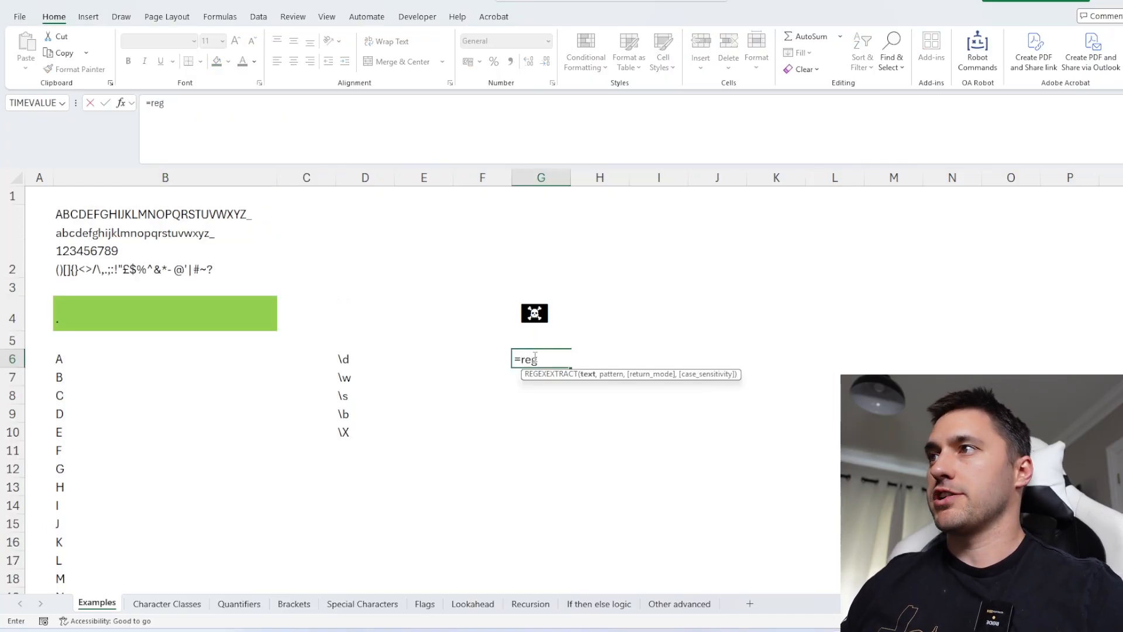
{"action": "key", "text": "Tab"}
{"action": "left_click", "coordinate": [547, 314]}
{"action": "type", "text": ",\""}
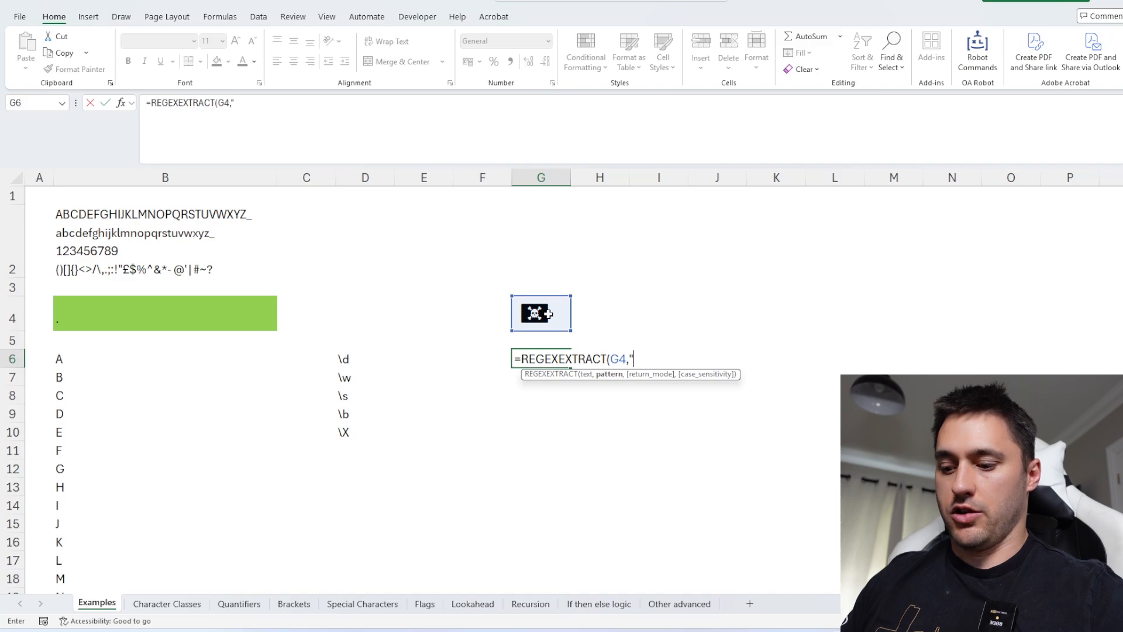
{"action": "type", "text": ".\")"}
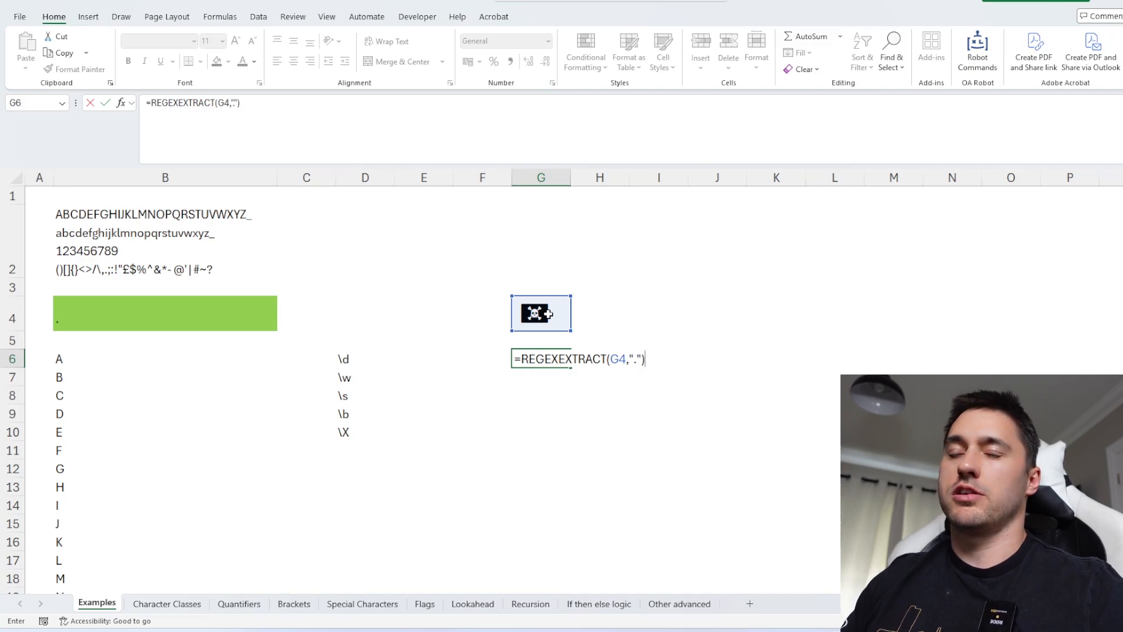
{"action": "key", "text": "BackSpace"}
{"action": "type", "text": ","}
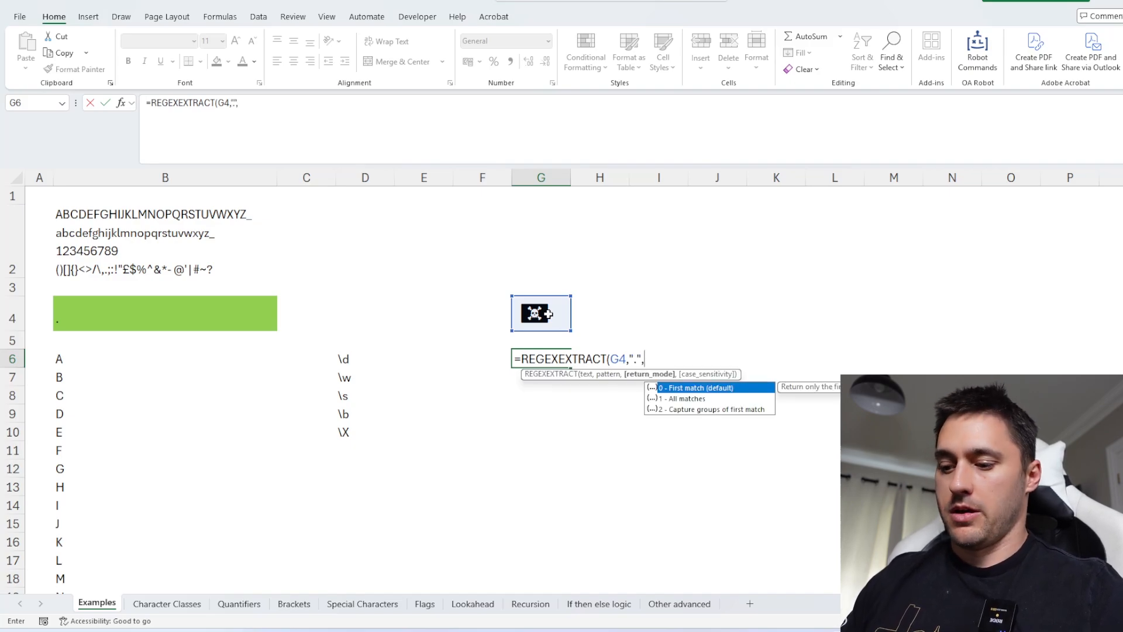
{"action": "type", "text": "1)"}
{"action": "key", "text": "Return"}
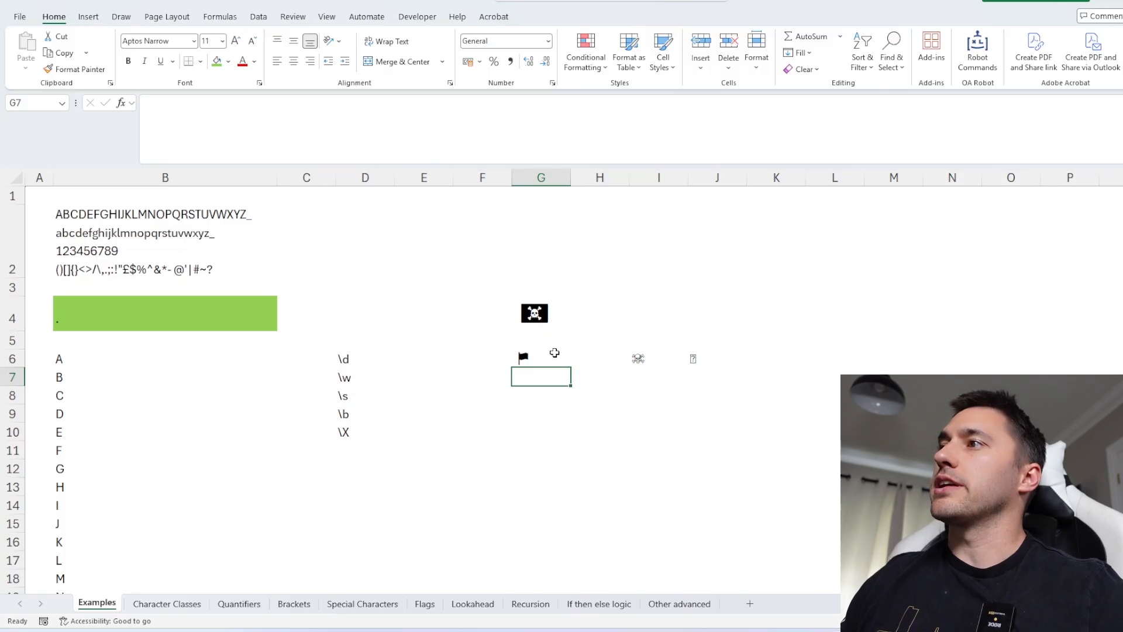
Examine the separate characters of the emoji spilled across G6 to J6 against the original in G4
{"action": "left_click", "coordinate": [555, 353]}
{"action": "left_click", "coordinate": [635, 357]}
{"action": "left_click", "coordinate": [703, 358]}
{"action": "left_click", "coordinate": [541, 362]}
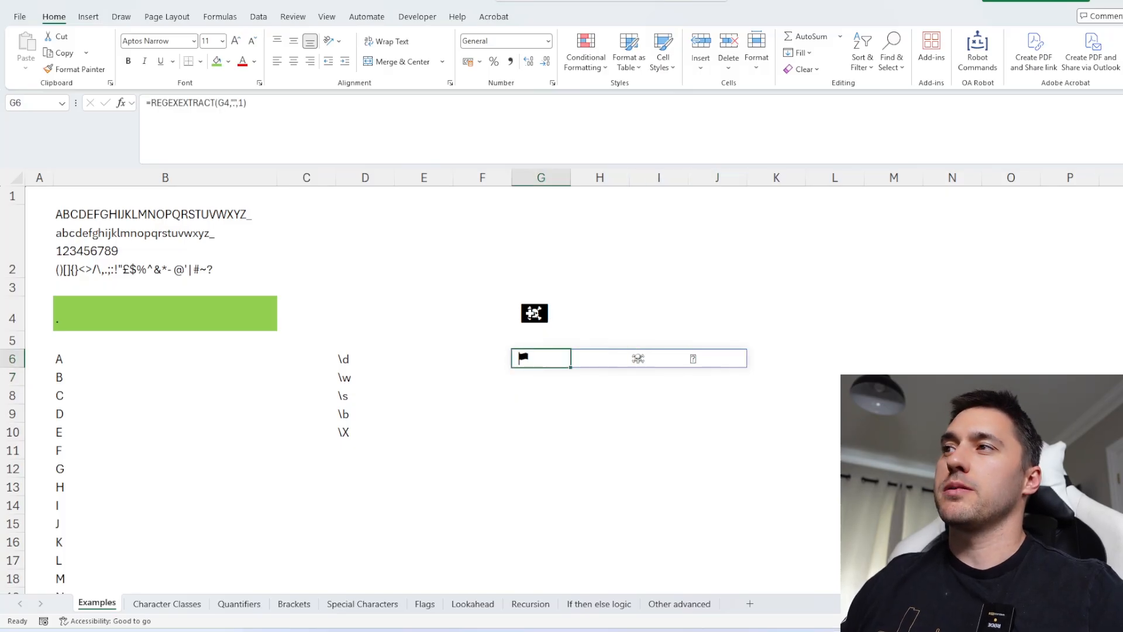
{"action": "left_click", "coordinate": [555, 323]}
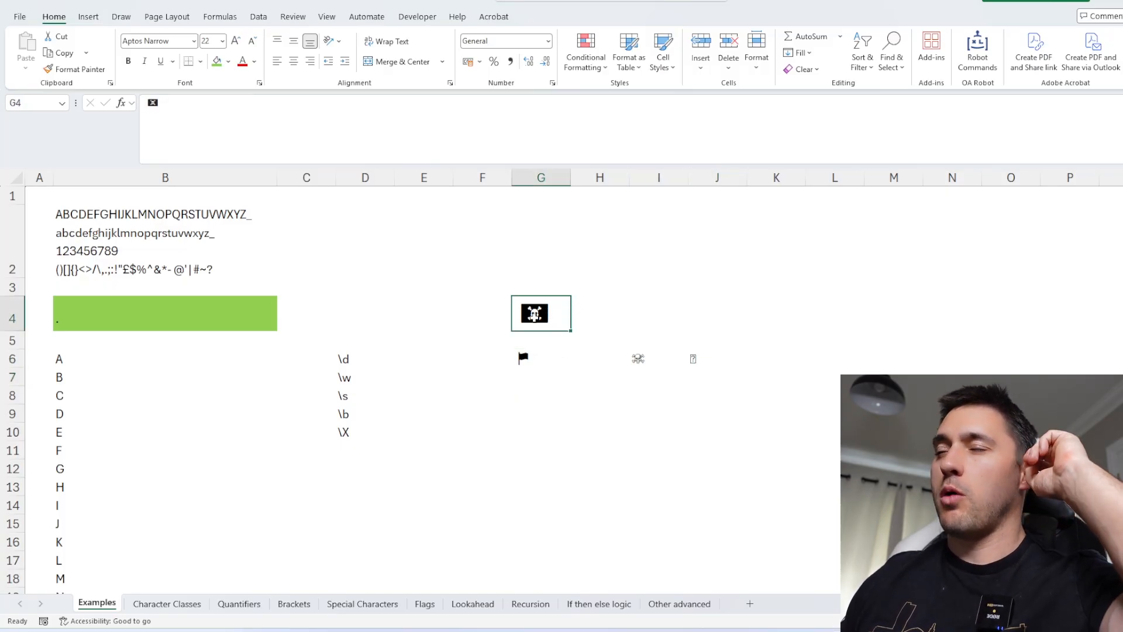
{"action": "left_click", "coordinate": [543, 353]}
{"action": "left_click", "coordinate": [646, 355]}
{"action": "left_click", "coordinate": [700, 357]}
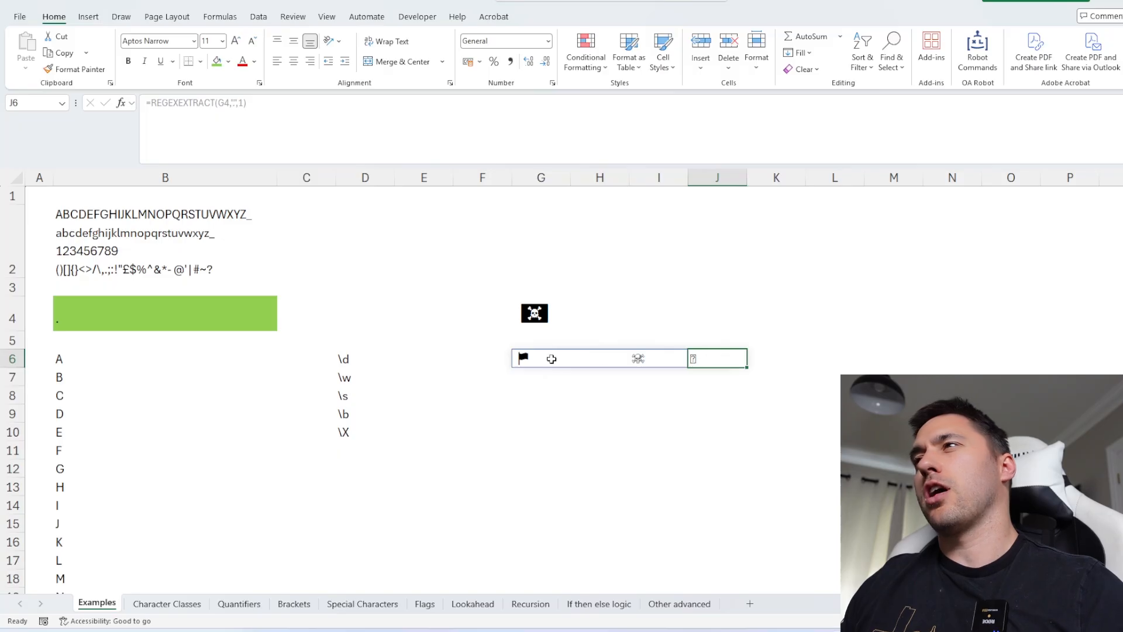
{"action": "left_click", "coordinate": [552, 359]}
{"action": "left_click", "coordinate": [641, 358]}
{"action": "left_click", "coordinate": [700, 358]}
{"action": "left_click", "coordinate": [567, 359]}
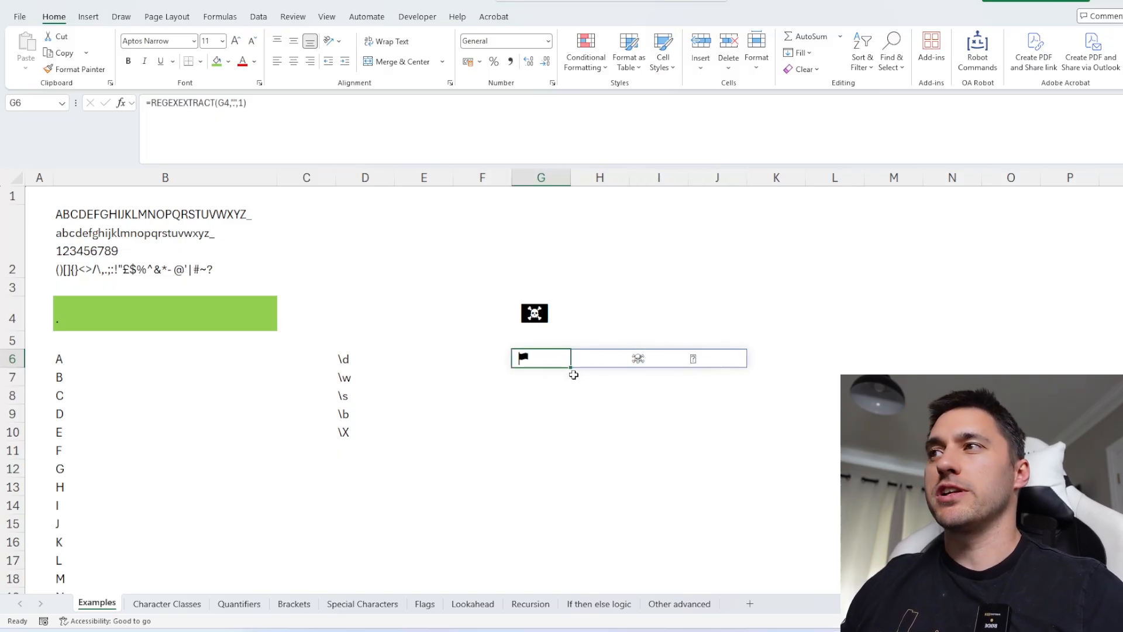
Change the pattern in the G6 formula to "\X"
{"action": "left_click", "coordinate": [234, 103]}
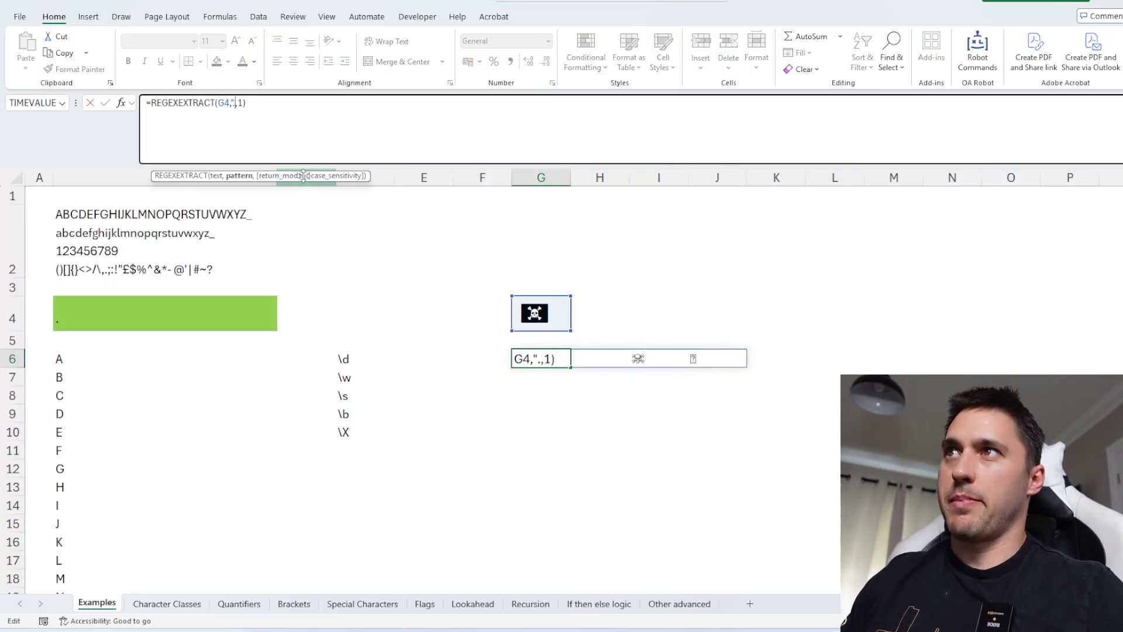
{"action": "type", "text": "\\X"}
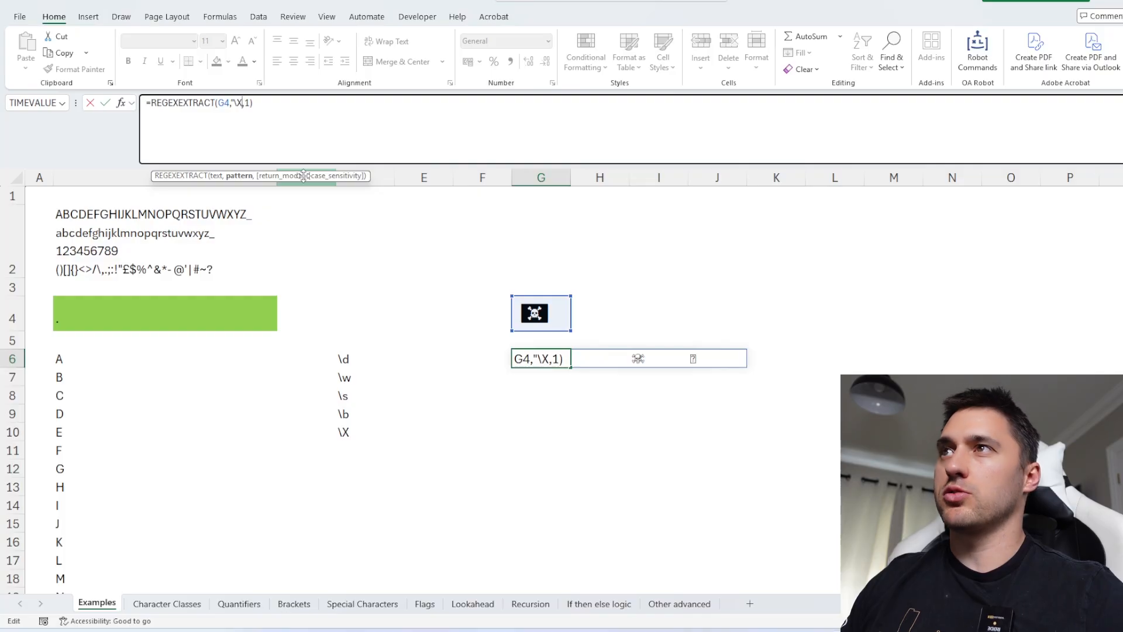
{"action": "key", "text": "Return"}
{"action": "left_click", "coordinate": [538, 357]}
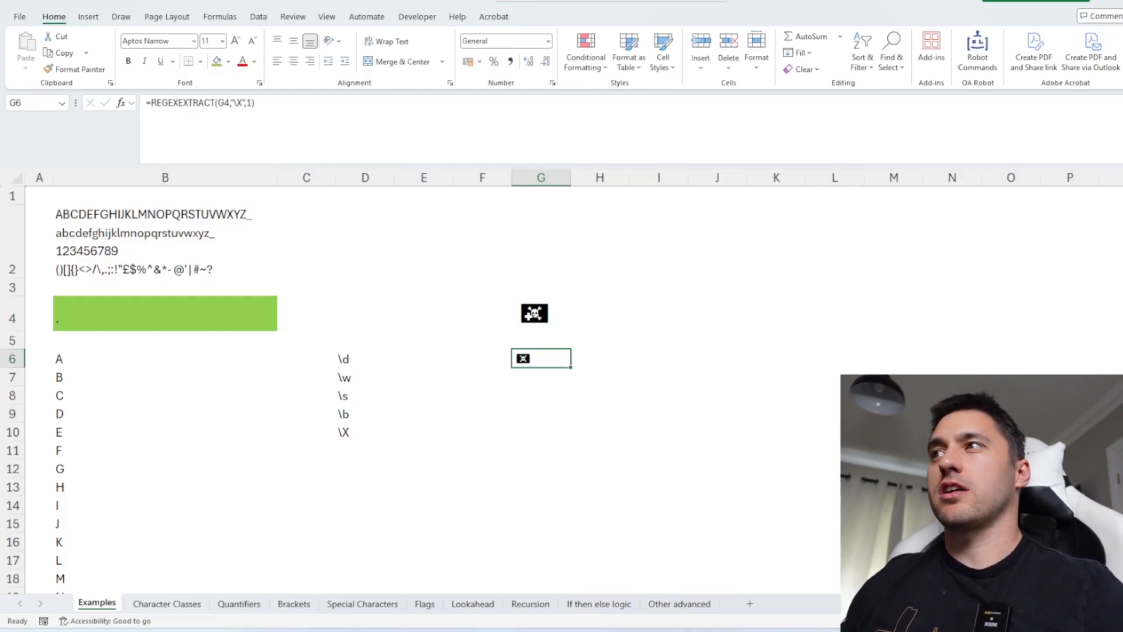
Copy the pirate flag emoji from G4 and add it to the end of the first text line in B2
{"action": "double_click", "coordinate": [533, 315]}
{"action": "key", "text": "Escape"}
{"action": "left_click", "coordinate": [234, 120]}
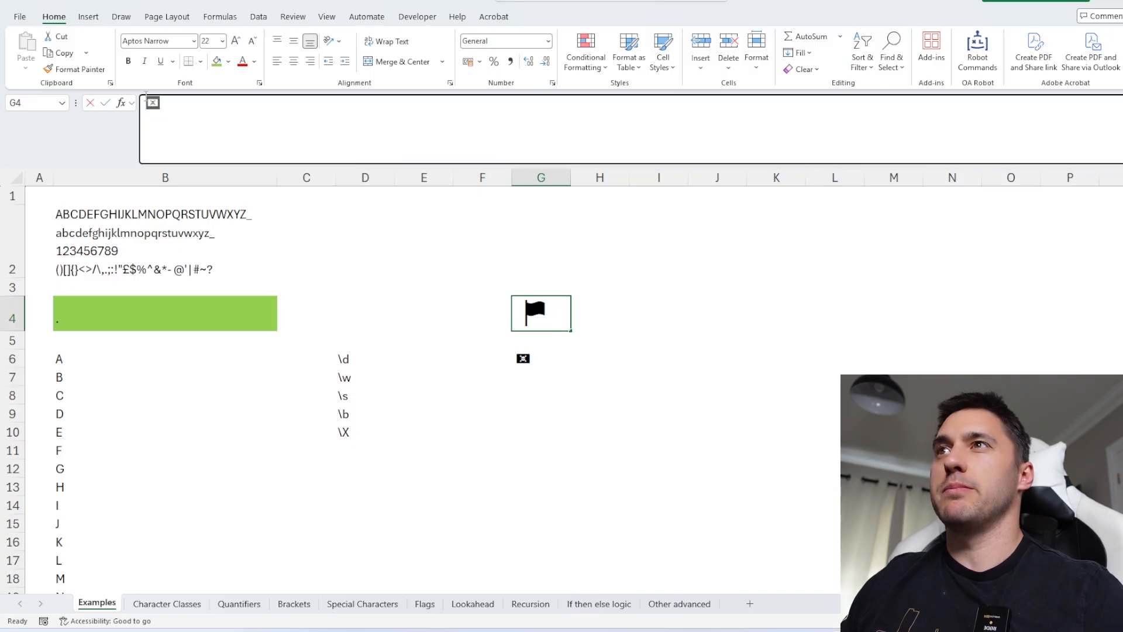
{"action": "key", "text": "Escape"}
{"action": "left_click", "coordinate": [128, 240]}
{"action": "left_click", "coordinate": [311, 100]}
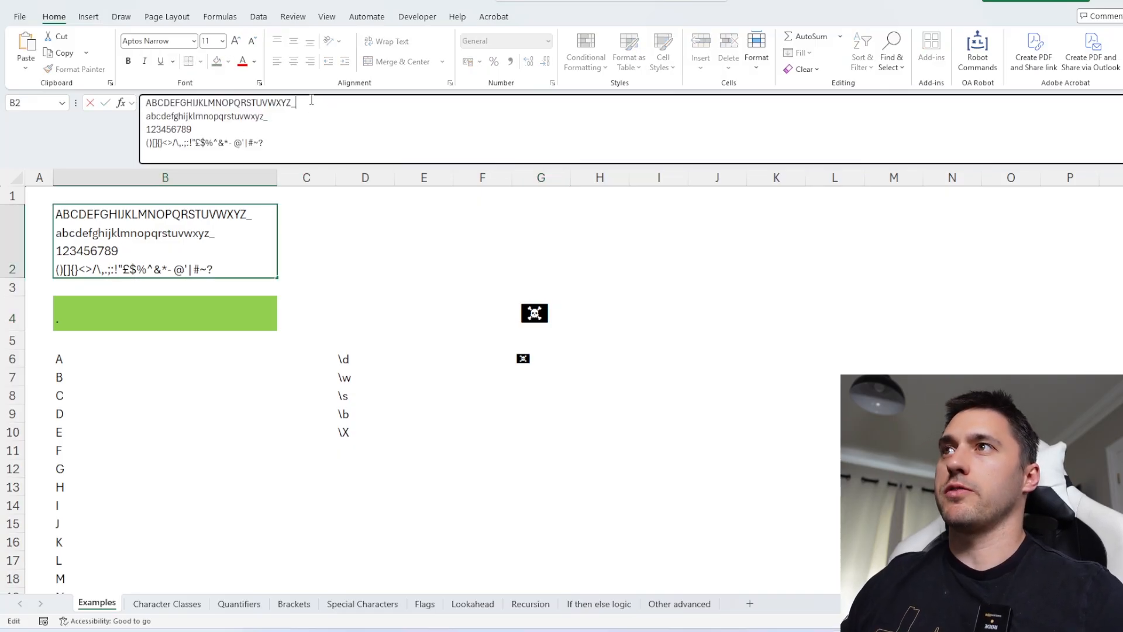
{"action": "type", "text": "☠"}
{"action": "key", "text": "Return"}
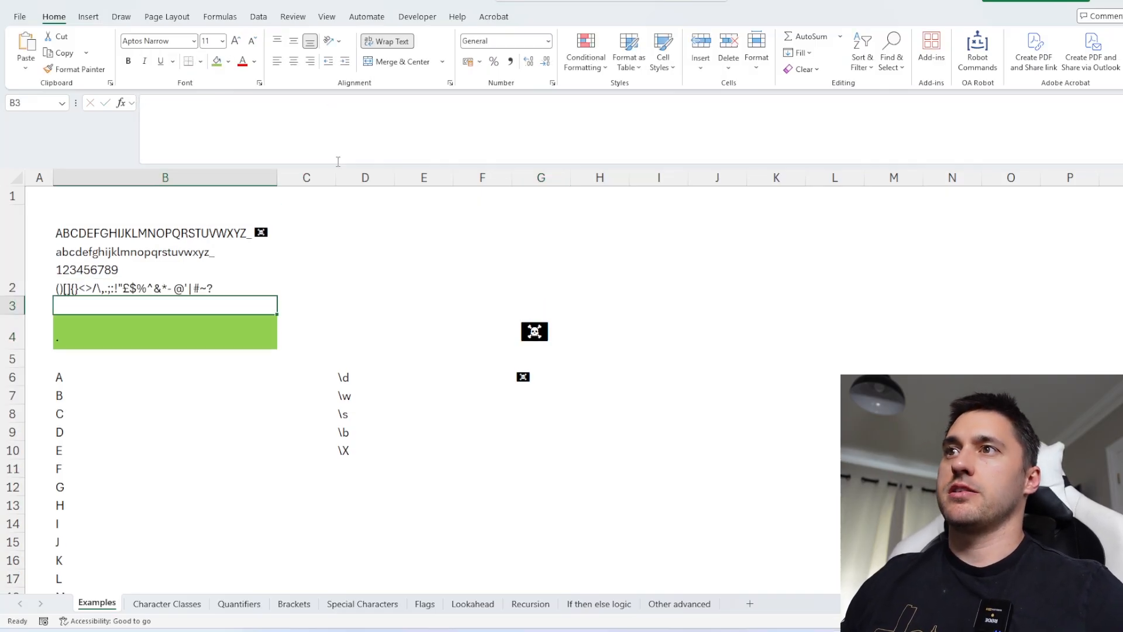
Inspect how the dot pattern splits the emoji in cells B33 to B36 of the extracted list
{"action": "left_click", "coordinate": [92, 381]}
{"action": "scroll", "coordinate": [199, 394], "scroll_direction": "down", "scroll_amount": 8}
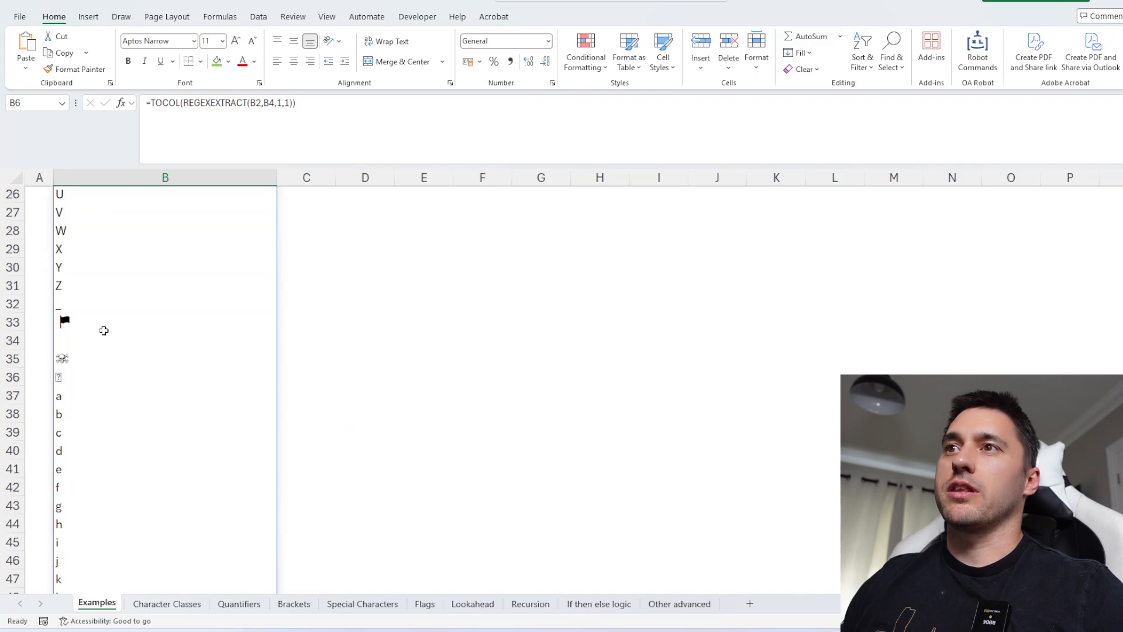
{"action": "left_click", "coordinate": [100, 323]}
{"action": "left_click", "coordinate": [77, 357]}
{"action": "left_click", "coordinate": [78, 376]}
{"action": "left_click", "coordinate": [83, 339]}
{"action": "scroll", "coordinate": [126, 389], "scroll_direction": "up", "scroll_amount": 8}
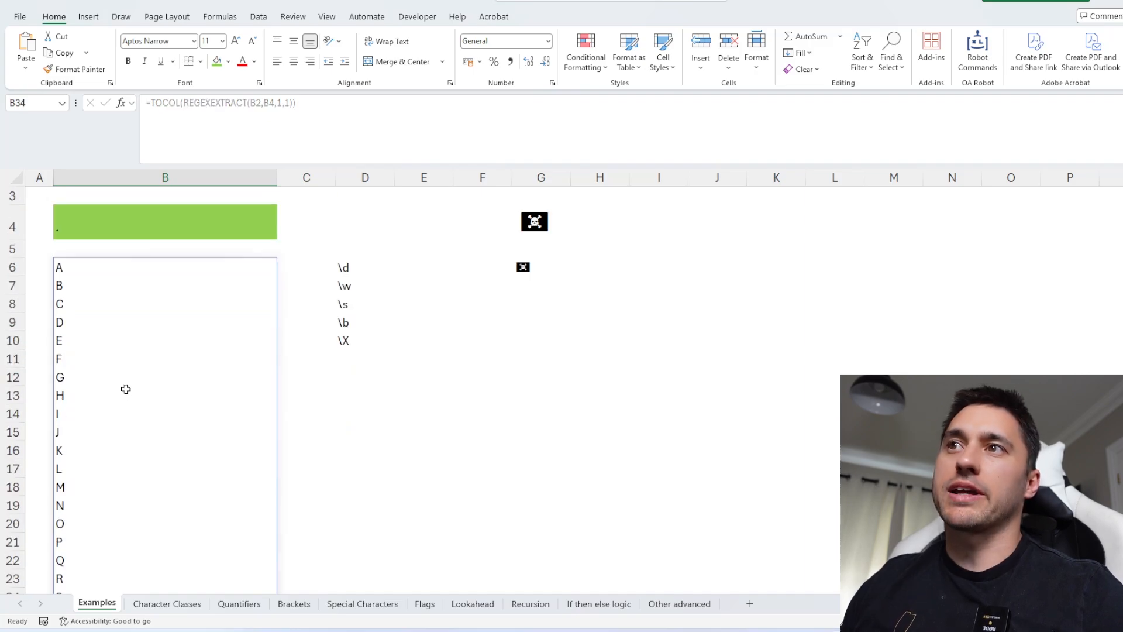
Set the pattern in B4 to \X and check the emoji's entry in B33 of the extracted list
{"action": "scroll", "coordinate": [126, 389], "scroll_direction": "up", "scroll_amount": 1}
{"action": "left_click", "coordinate": [106, 334]}
{"action": "type", "text": "\\X"}
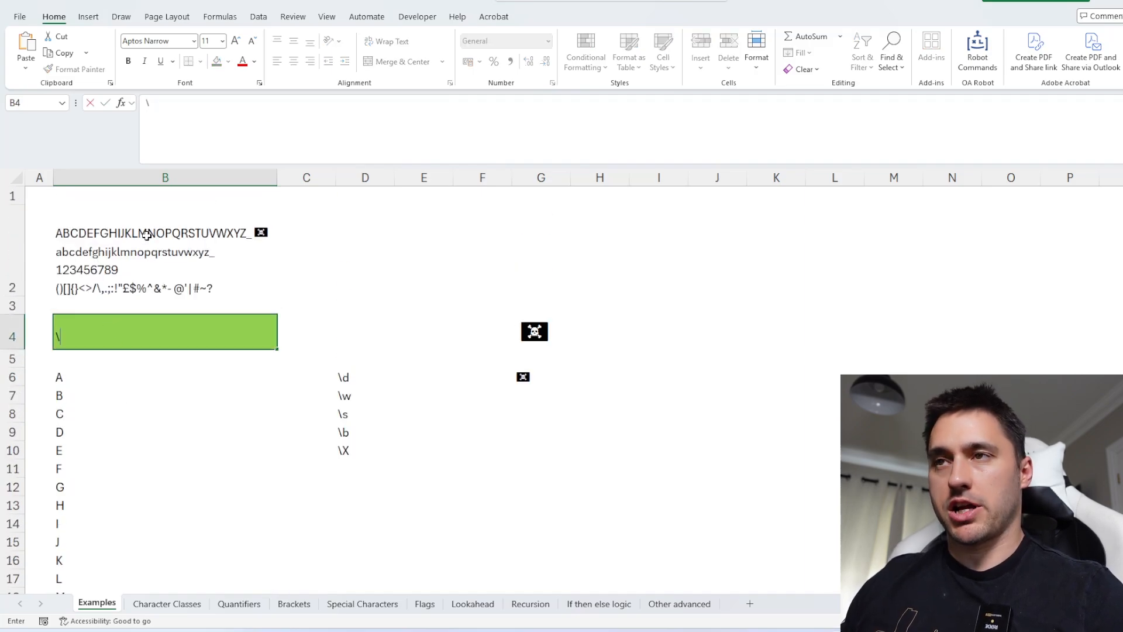
{"action": "left_click", "coordinate": [202, 414]}
{"action": "scroll", "coordinate": [221, 387], "scroll_direction": "down", "scroll_amount": 5}
{"action": "scroll", "coordinate": [221, 387], "scroll_direction": "down", "scroll_amount": 2}
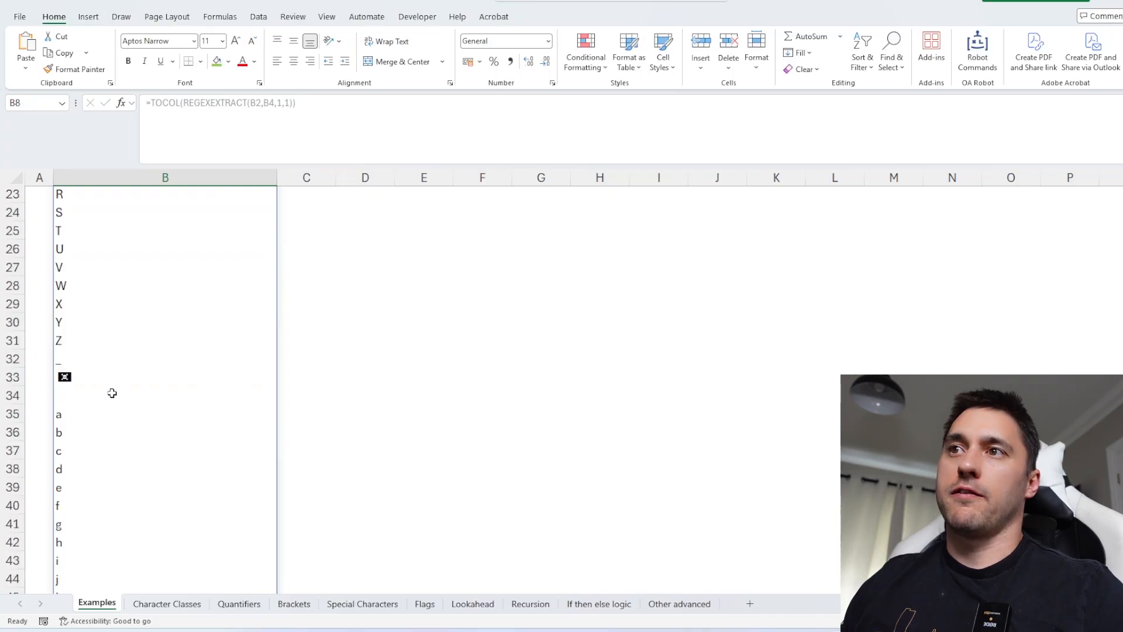
{"action": "left_click", "coordinate": [105, 378]}
{"action": "scroll", "coordinate": [148, 390], "scroll_direction": "up", "scroll_amount": 7}
Enter the sample text AB64JF83KF94JF74 in cell F6
{"action": "left_click", "coordinate": [482, 377]}
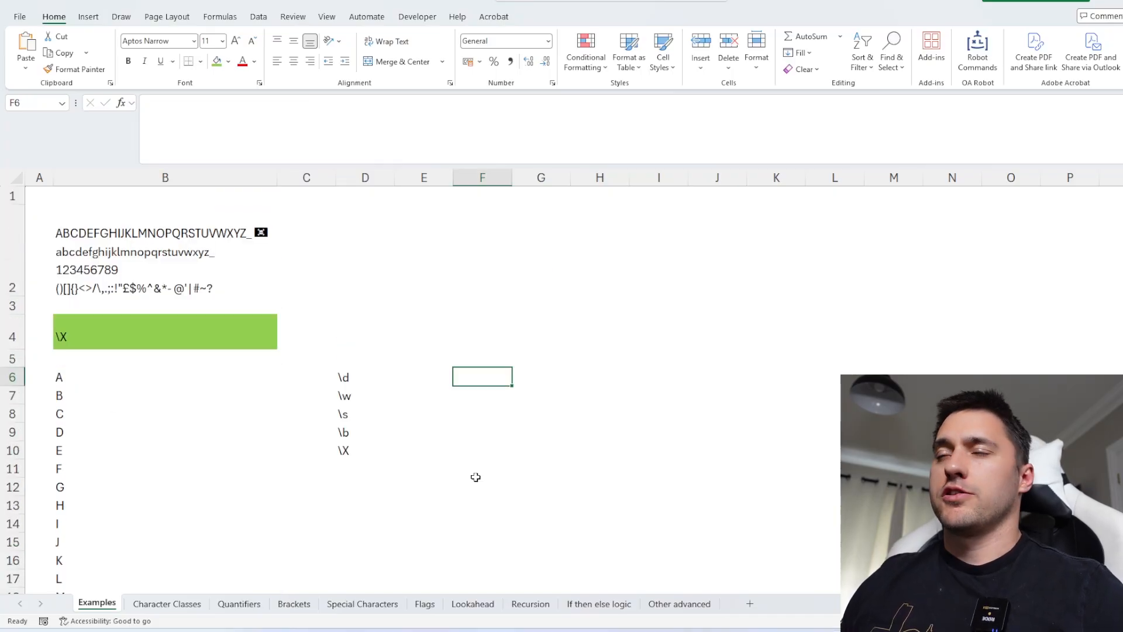
{"action": "mouse_move", "coordinate": [358, 380]}
{"action": "left_mouse_down"}
{"action": "mouse_move", "coordinate": [367, 447]}
{"action": "mouse_move", "coordinate": [366, 376]}
{"action": "mouse_move", "coordinate": [369, 396]}
{"action": "left_mouse_up"}
{"action": "left_click", "coordinate": [507, 379]}
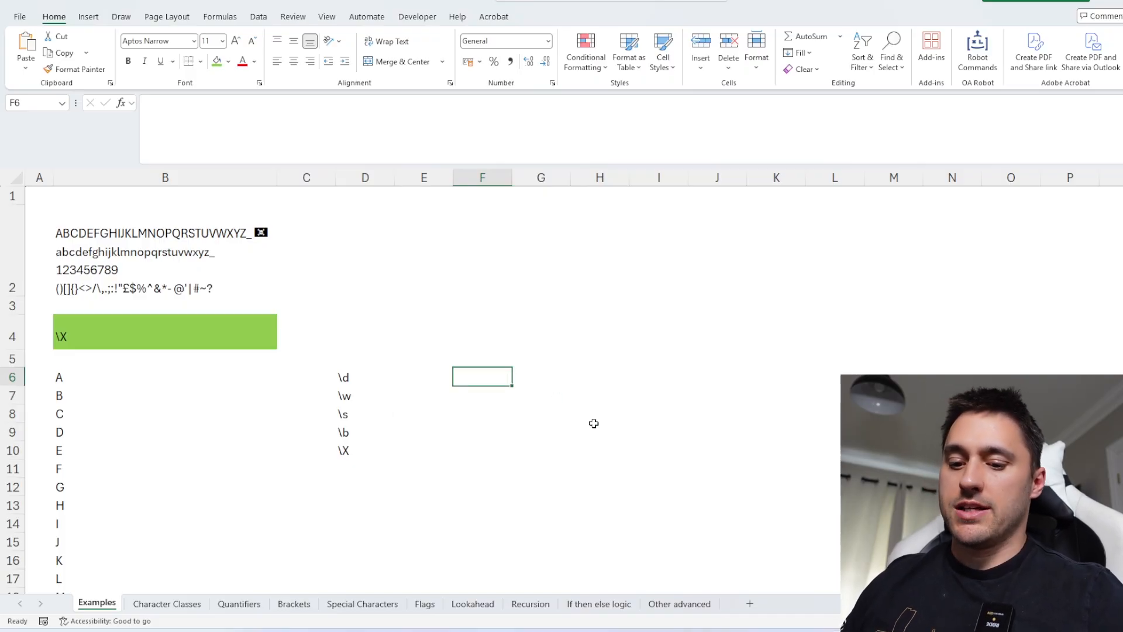
{"action": "type", "text": "AB6"}
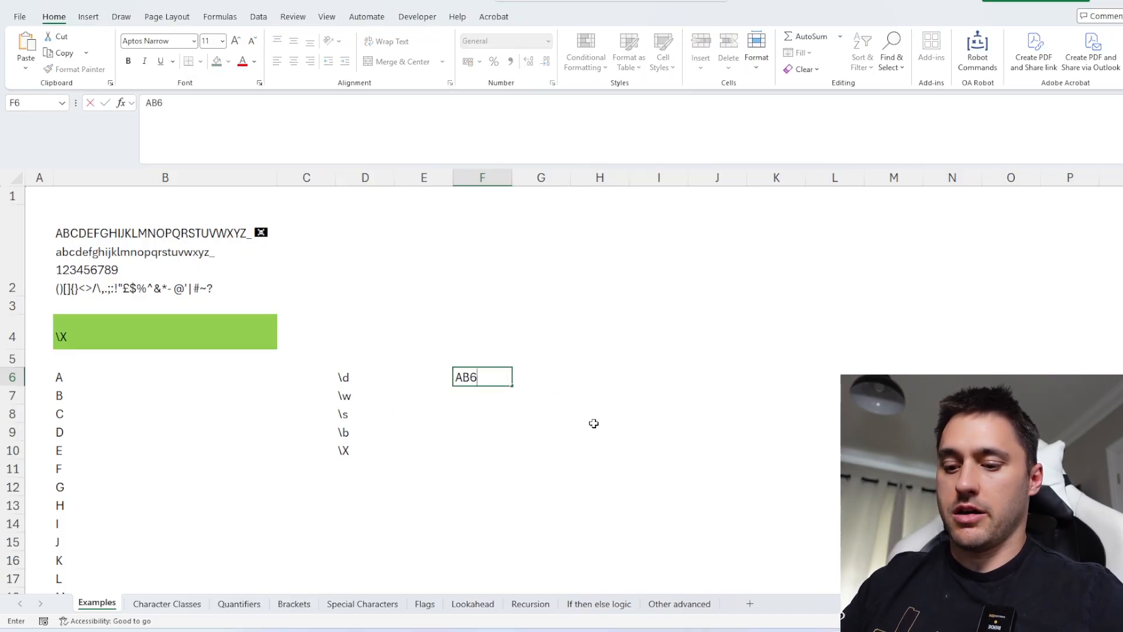
{"action": "type", "text": "4JF834"}
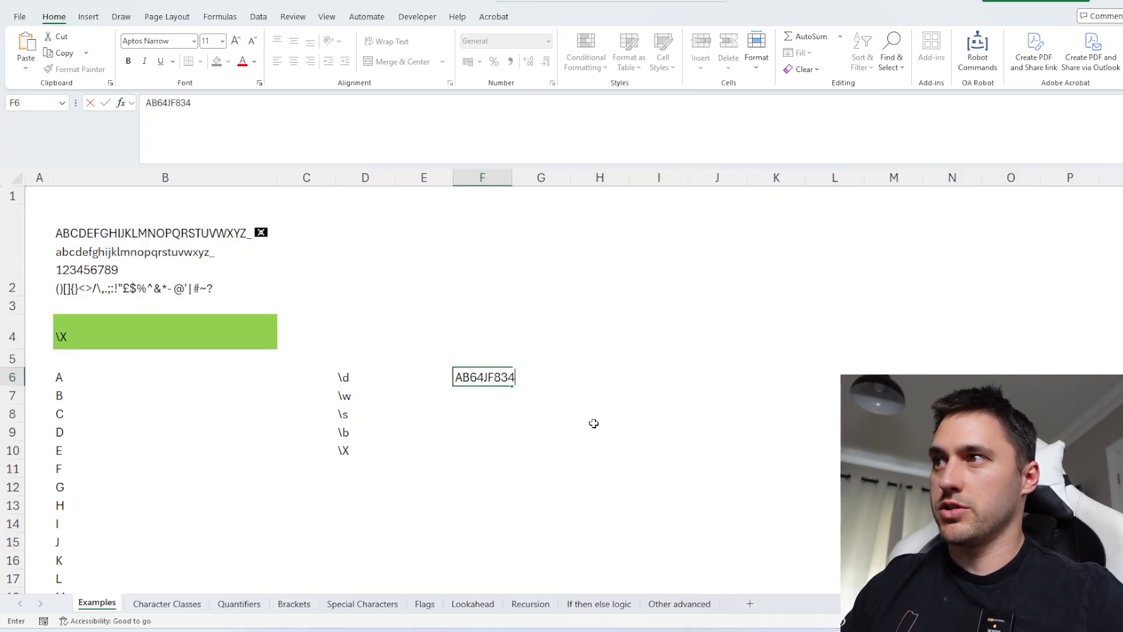
{"action": "key", "text": "BackSpace"}
{"action": "type", "text": "KF9"}
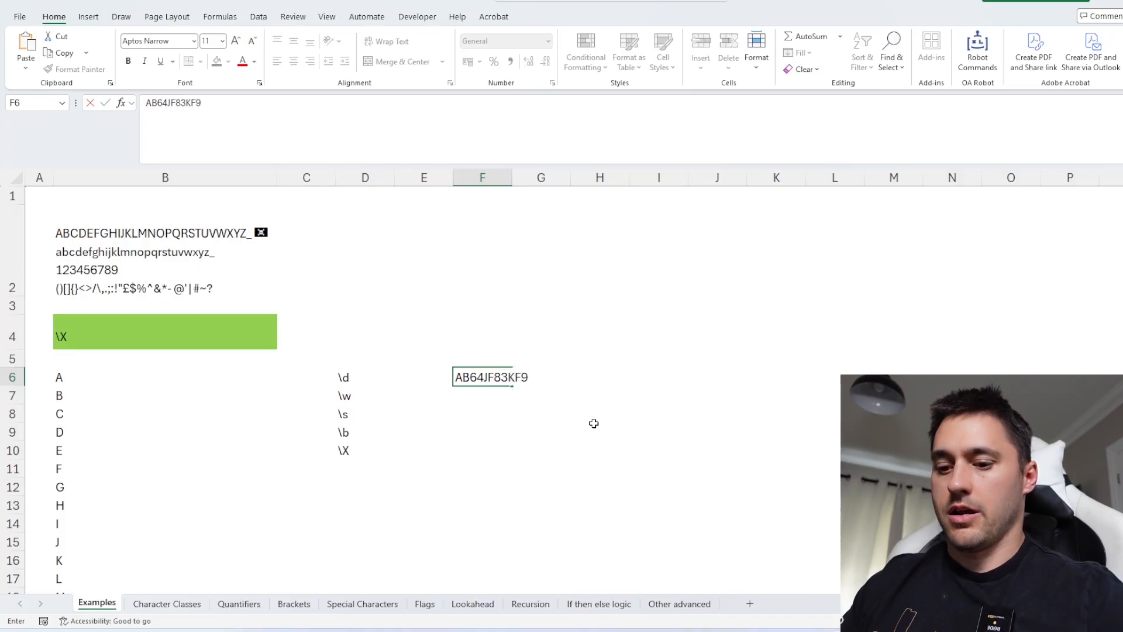
{"action": "type", "text": "4JF74"}
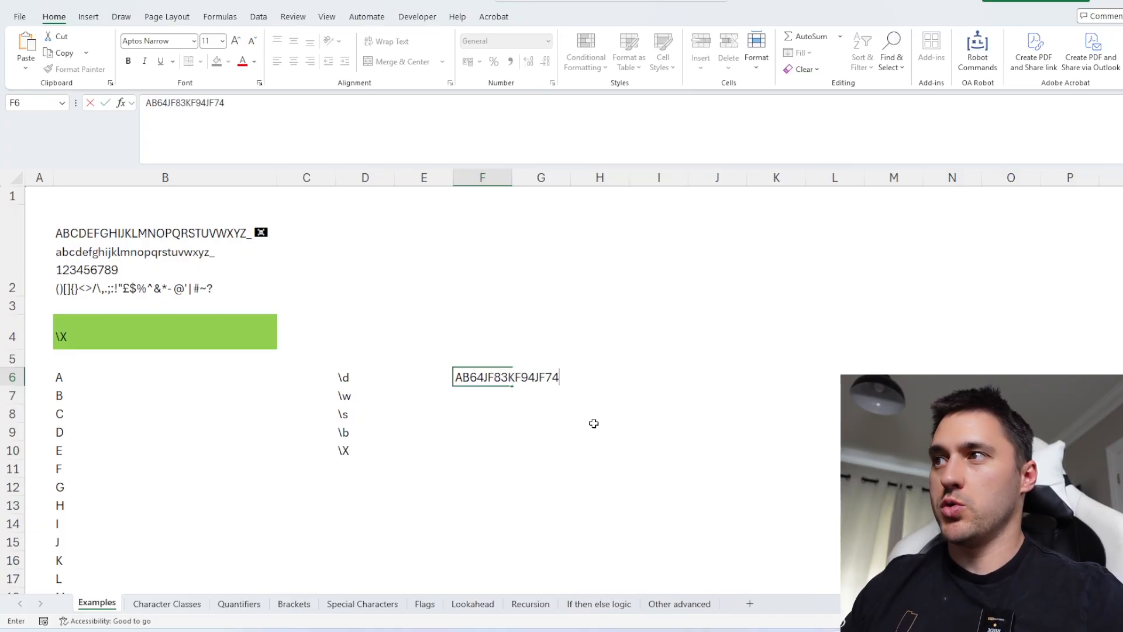
{"action": "key", "text": "Return"}
Enter =REGEXEXTRACT(F6,"\D\D\d\d",1) in F8 to extract every run of two non-digits followed by two digits
{"action": "key", "text": "Return"}
{"action": "type", "text": "=REGE"}
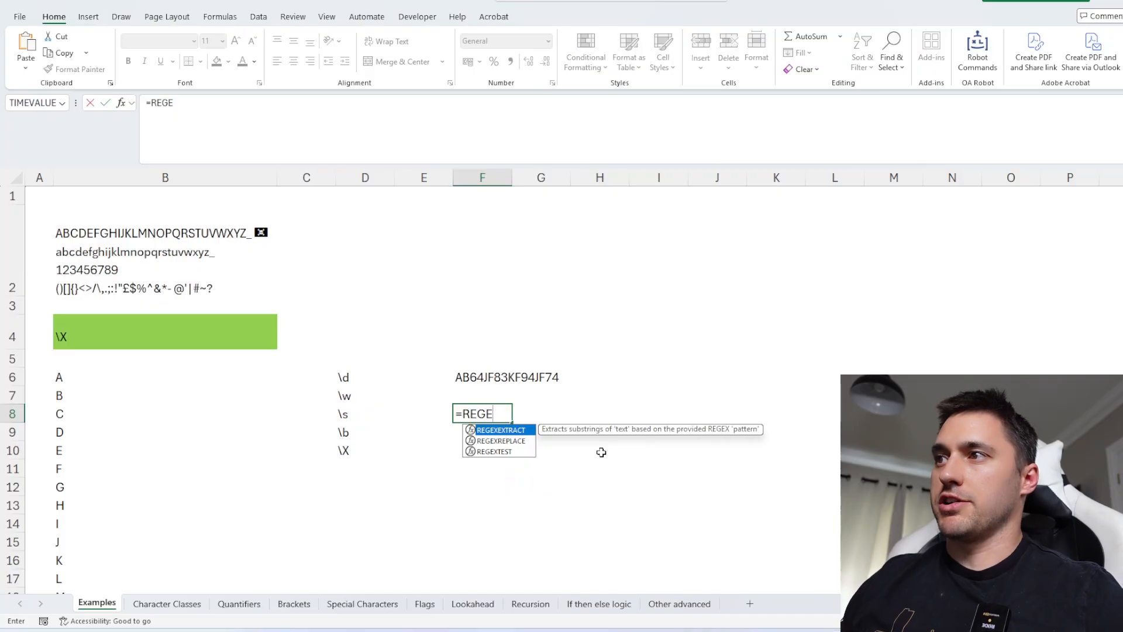
{"action": "key", "text": "Tab"}
{"action": "key", "text": "Up"}
{"action": "key", "text": "Up"}
{"action": "type", "text": ","}
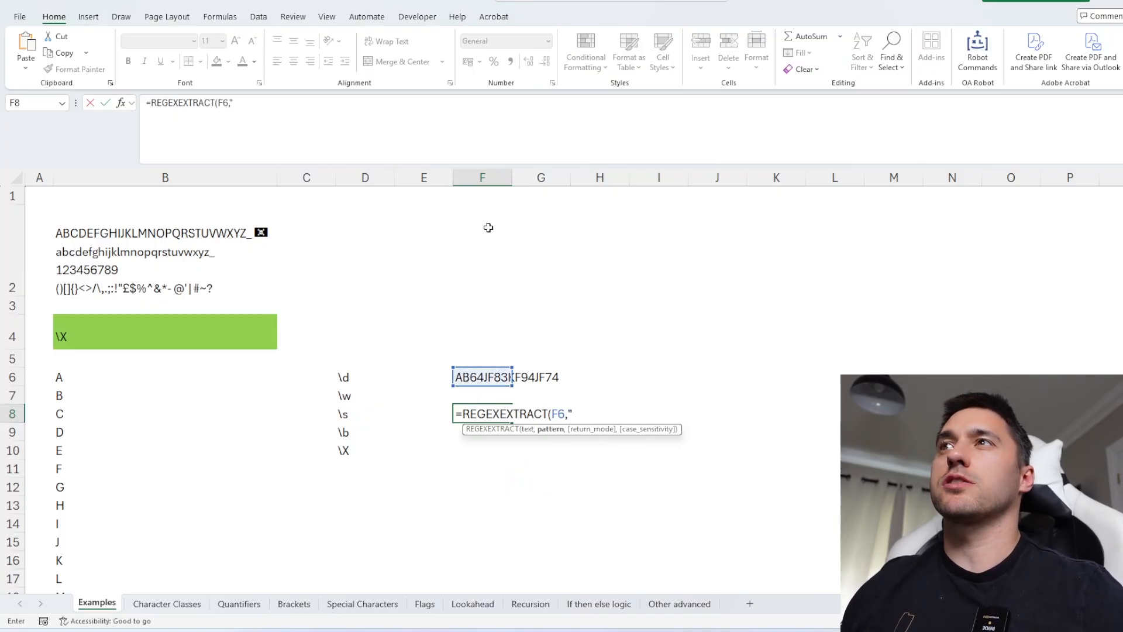
{"action": "left_click", "coordinate": [305, 109]}
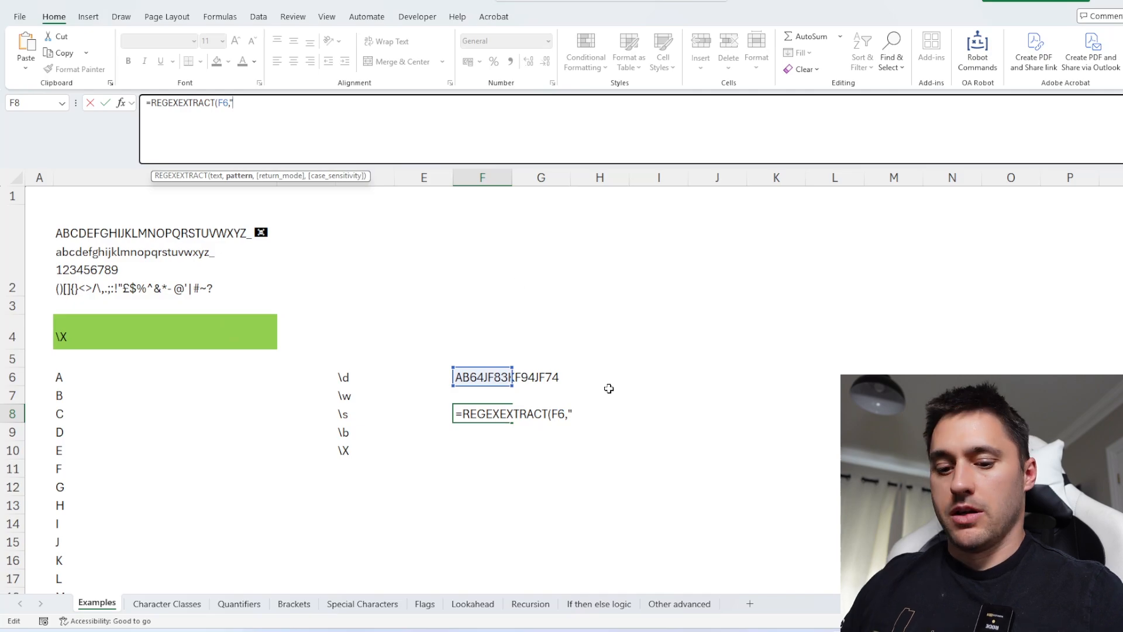
{"action": "type", "text": "\"\\"}
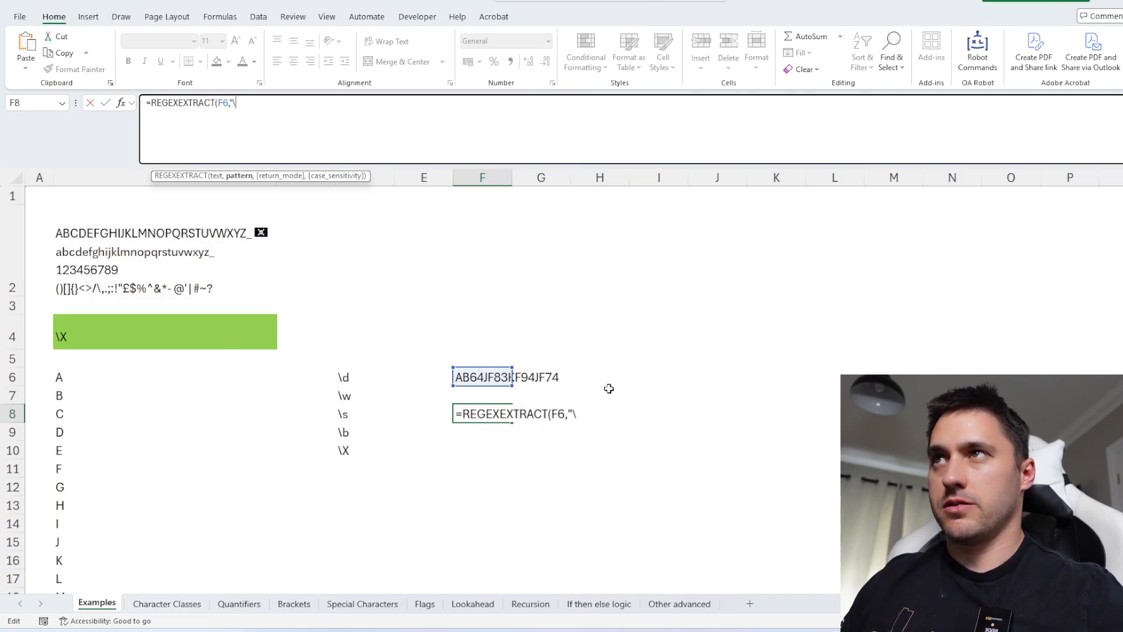
{"action": "type", "text": "d"}
{"action": "key", "text": "BackSpace"}
{"action": "type", "text": "D"}
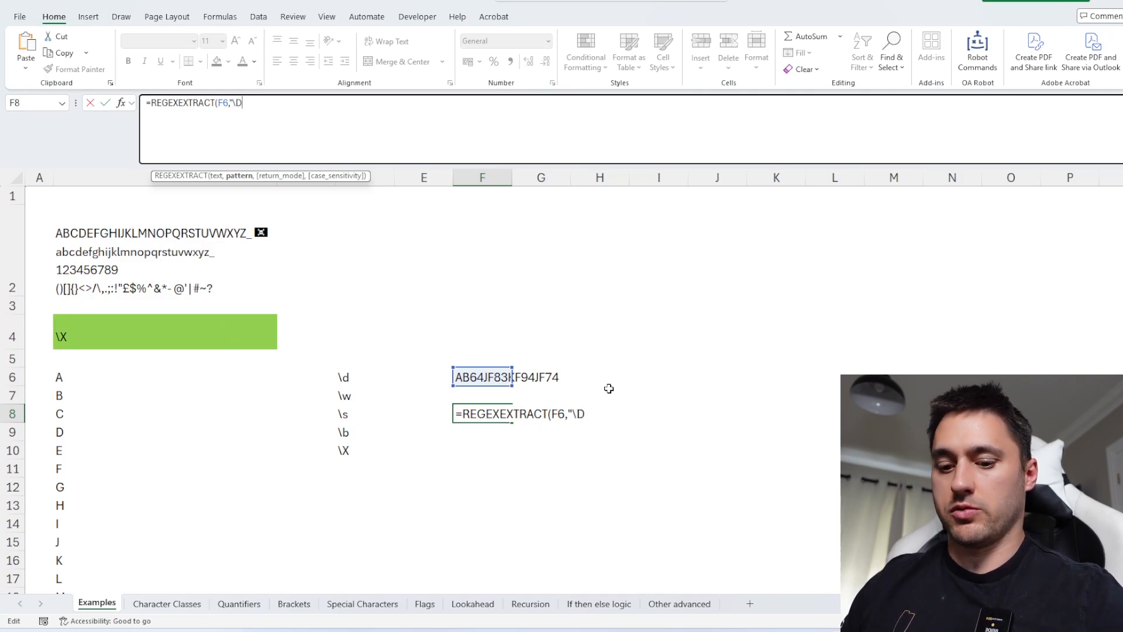
{"action": "type", "text": "\\D\\"}
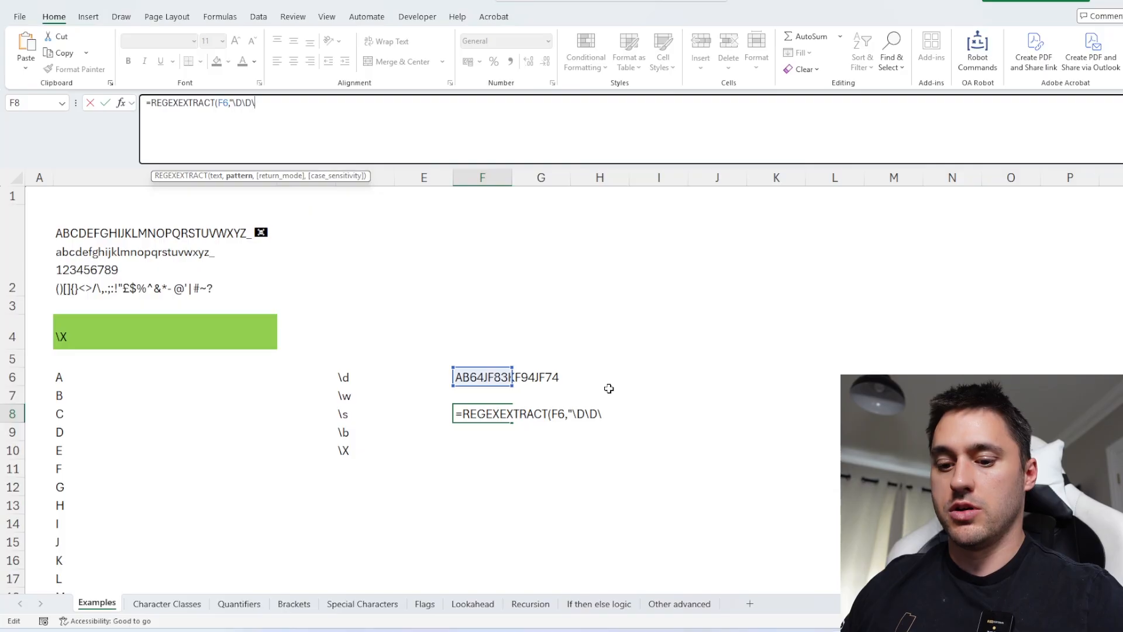
{"action": "type", "text": "d\\d\""}
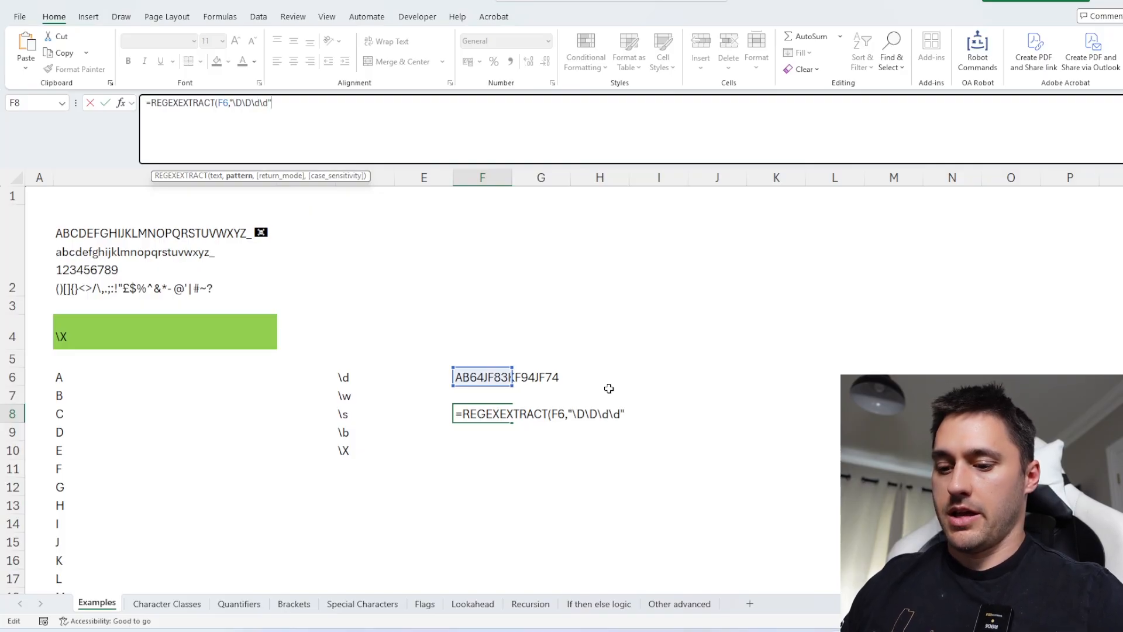
{"action": "type", "text": ",1)"}
{"action": "key", "text": "Return"}
Compare the source text in F6 with the extracted segments in F8 to I8
{"action": "left_click", "coordinate": [466, 412]}
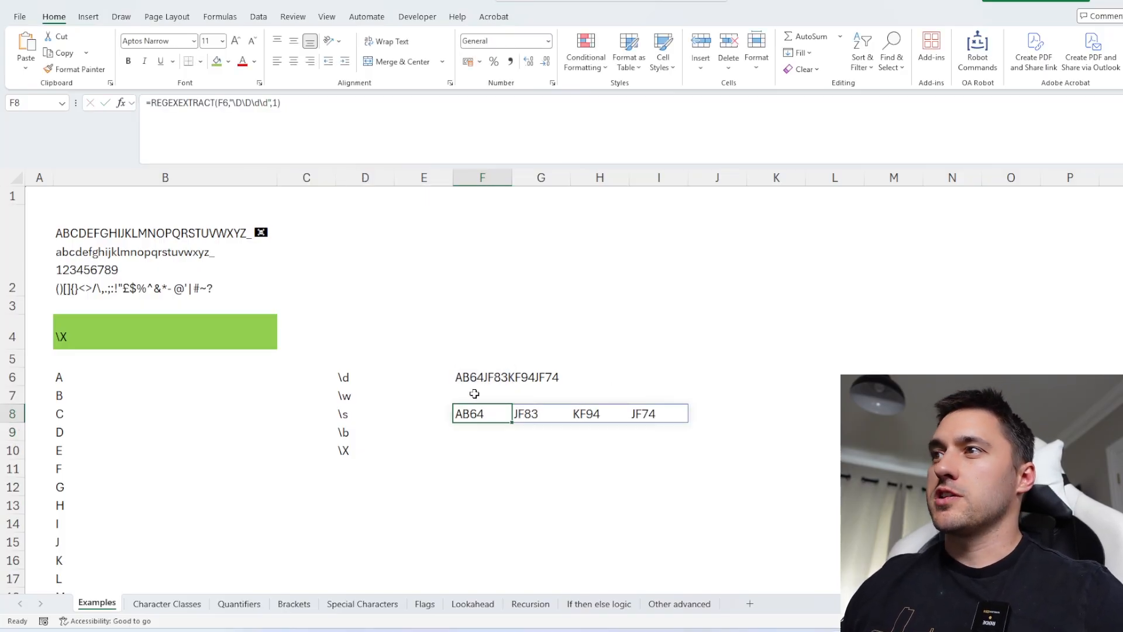
{"action": "left_click", "coordinate": [475, 380]}
{"action": "left_click", "coordinate": [481, 413]}
{"action": "left_click", "coordinate": [525, 413]}
{"action": "left_click", "coordinate": [583, 413]}
{"action": "left_click", "coordinate": [655, 412]}
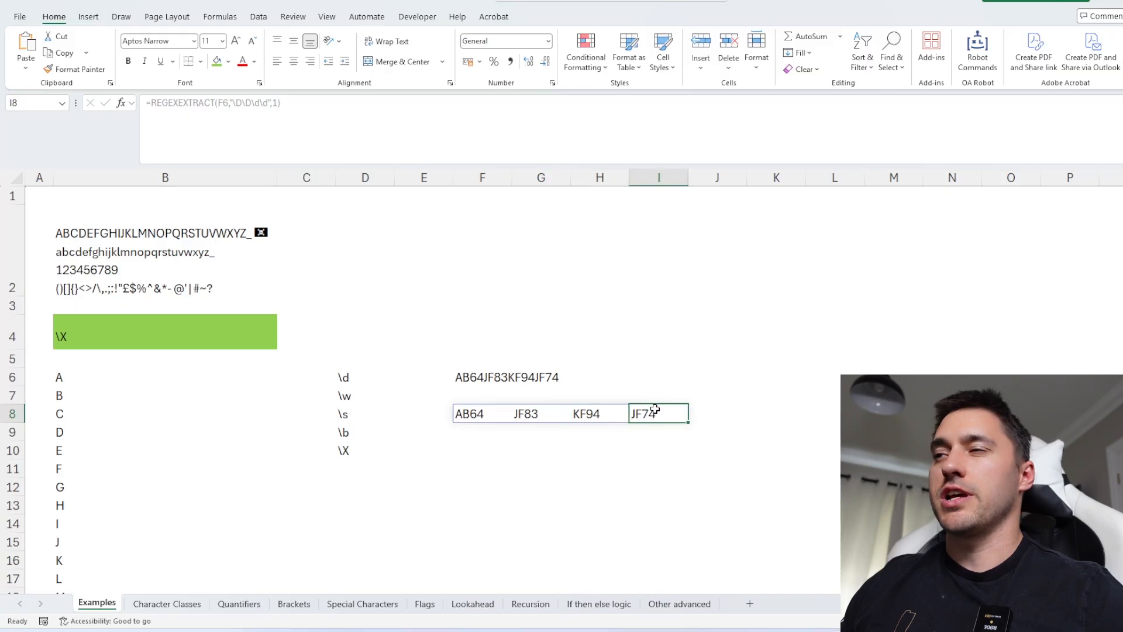
{"action": "left_click", "coordinate": [544, 483]}
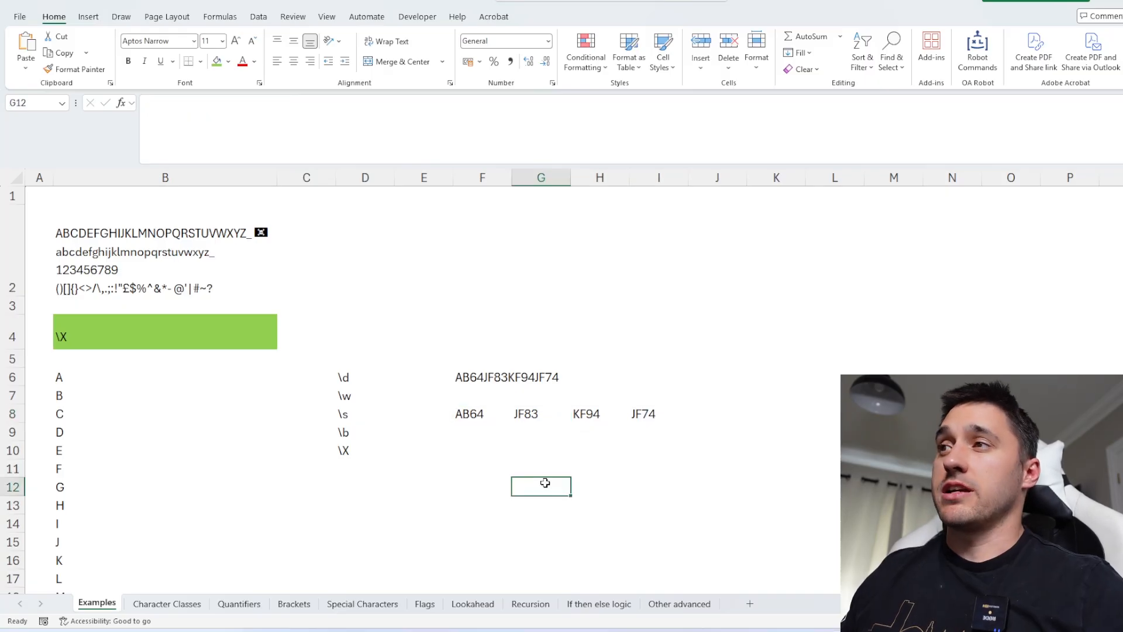
Clear the sample text in F6 and the extraction formula in F8
{"action": "left_click", "coordinate": [477, 381]}
{"action": "key", "text": "Delete"}
{"action": "left_click", "coordinate": [530, 389]}
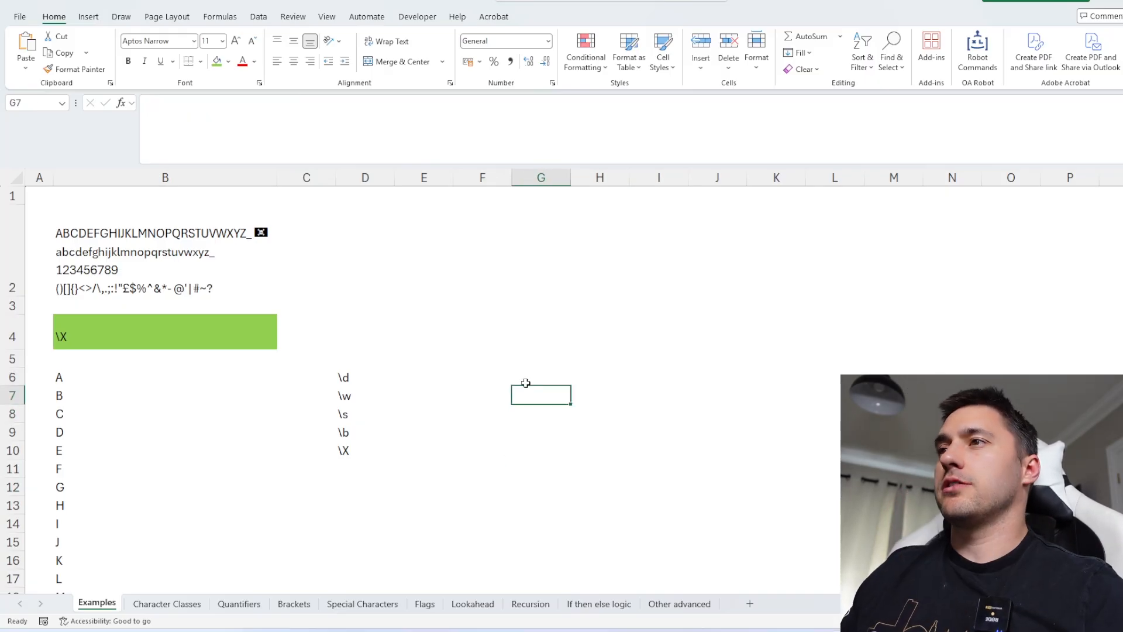
{"action": "left_click", "coordinate": [506, 330]}
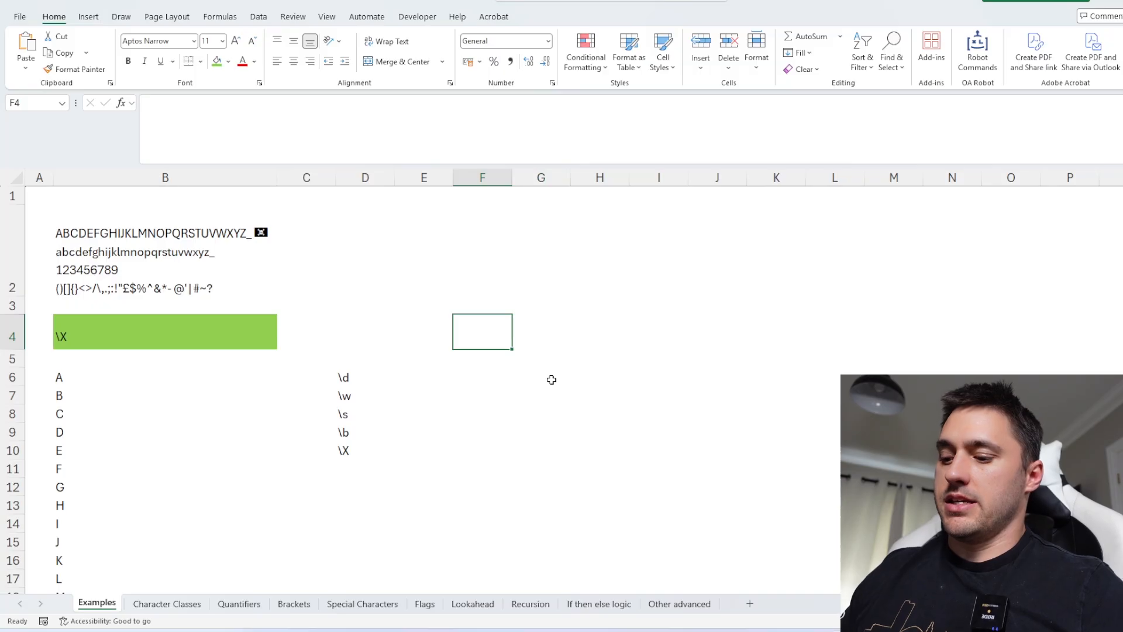
{"action": "type", "text": "["}
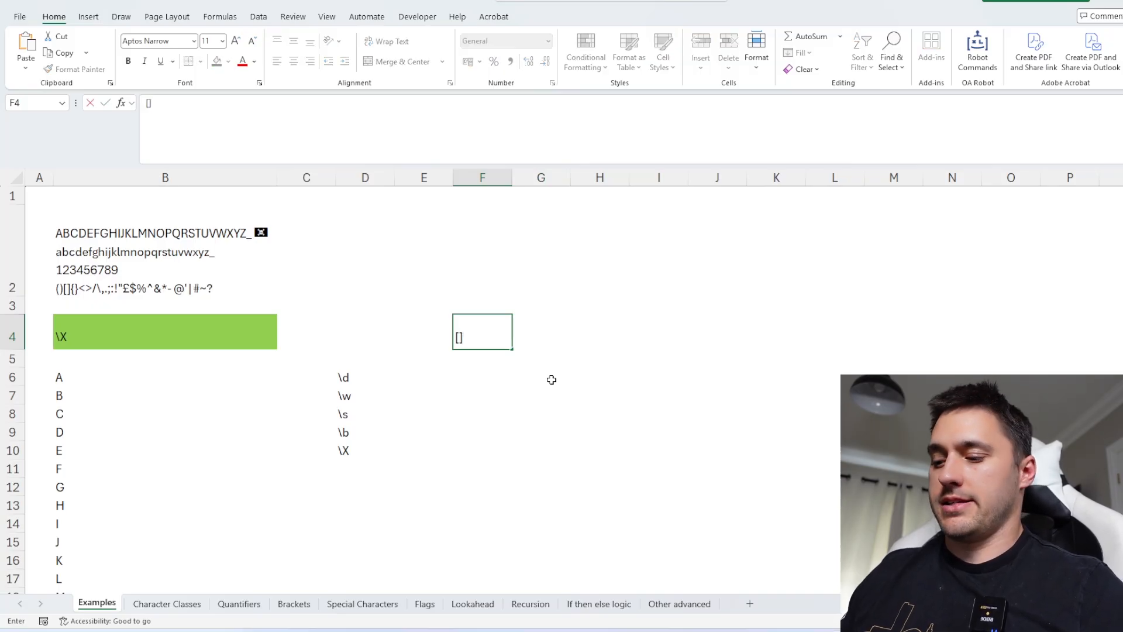
{"action": "key", "text": "BackSpace"}
{"action": "key", "text": "BackSpace"}
{"action": "left_click", "coordinate": [549, 395]}
Switch to regex101 and delete the "I like to run" sentence from the end of the test string
{"action": "key", "text": "alt+Tab"}
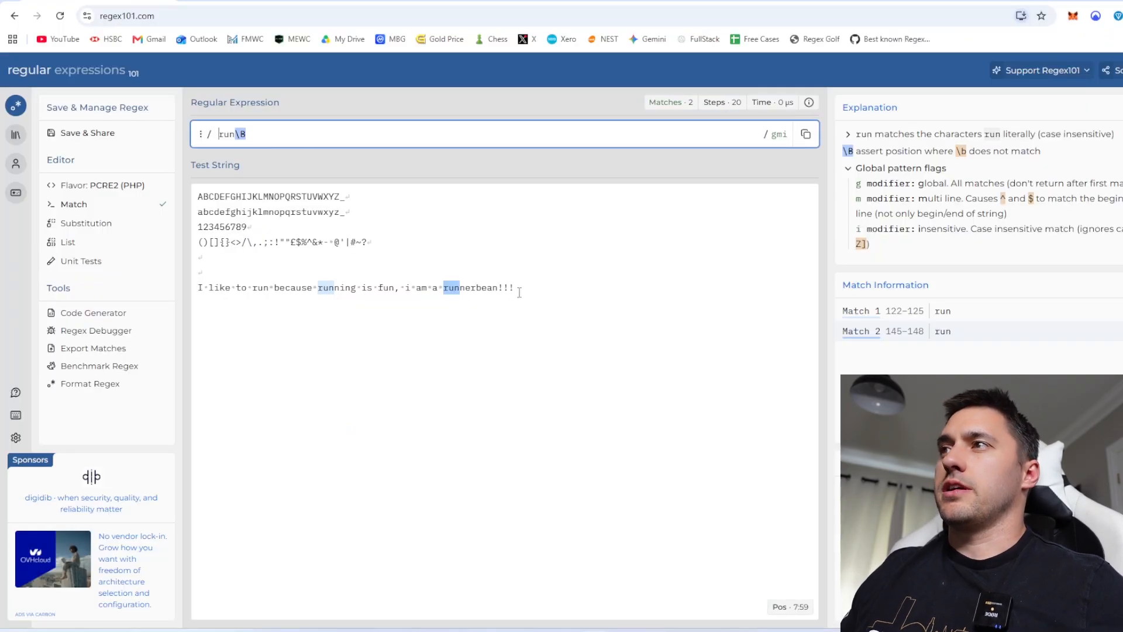
{"action": "left_click_drag", "start_coordinate": [518, 292], "coordinate": [201, 286]}
{"action": "key", "text": "BackSpace"}
{"action": "key", "text": "BackSpace"}
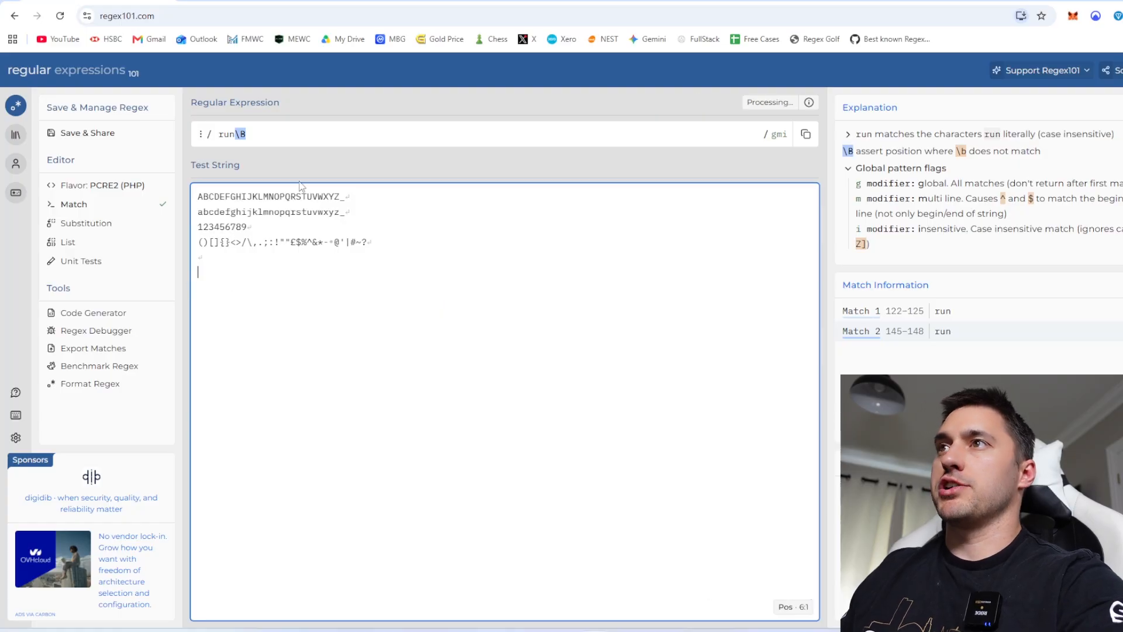
Replace the run\B pattern with a single literal hyphen to test its match, and clear the expression
{"action": "left_click", "coordinate": [284, 134]}
{"action": "key", "text": "ctrl+a"}
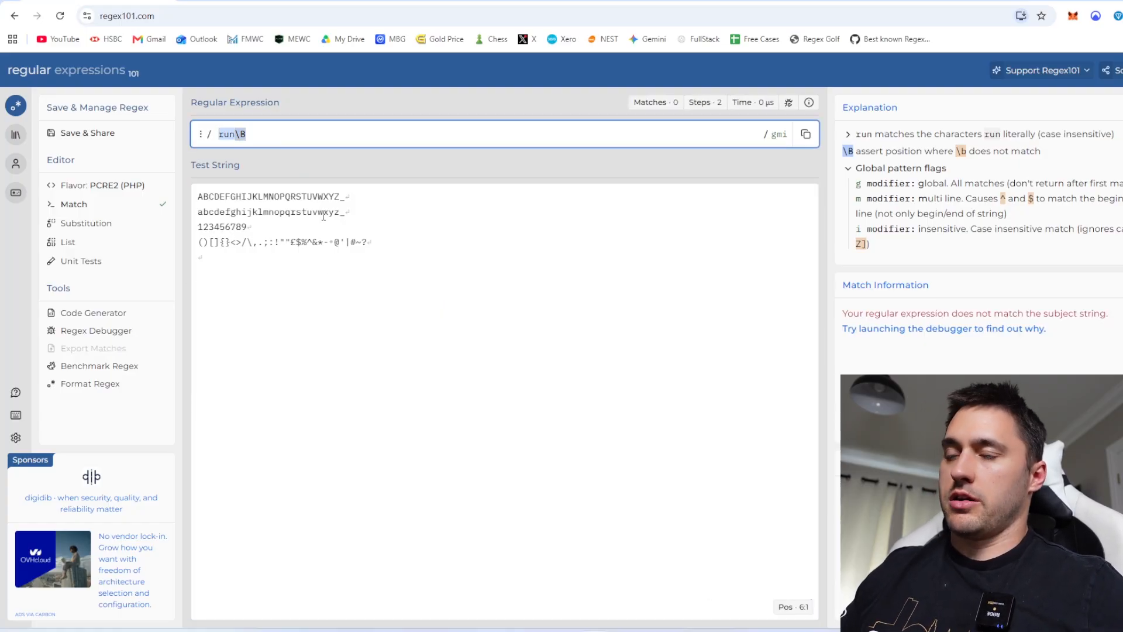
{"action": "type", "text": "-"}
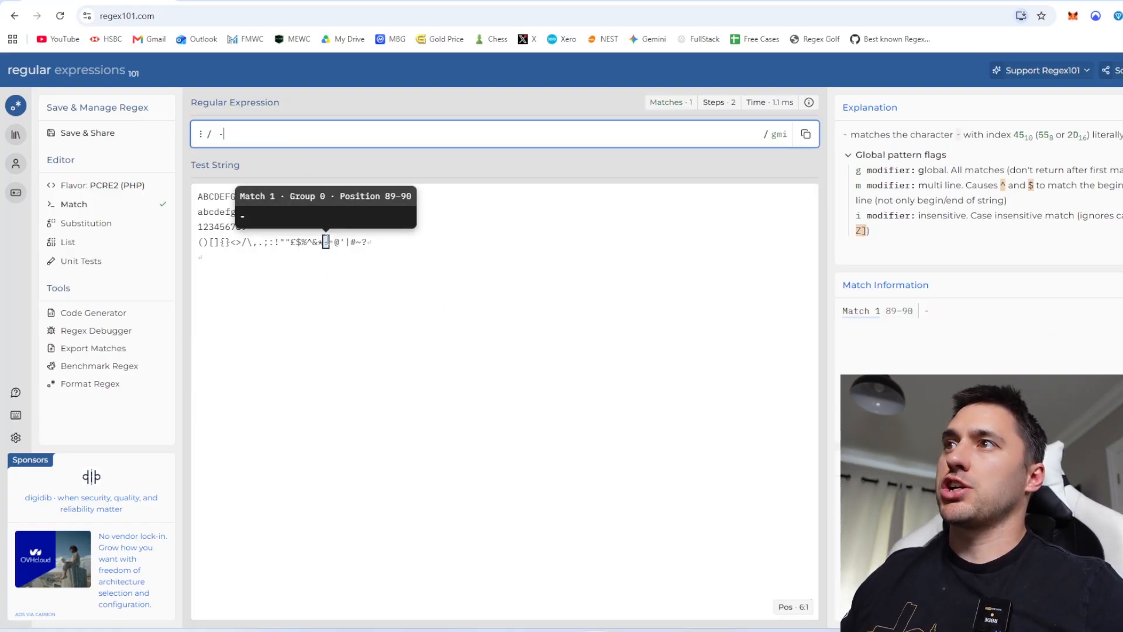
{"action": "key", "text": "BackSpace"}
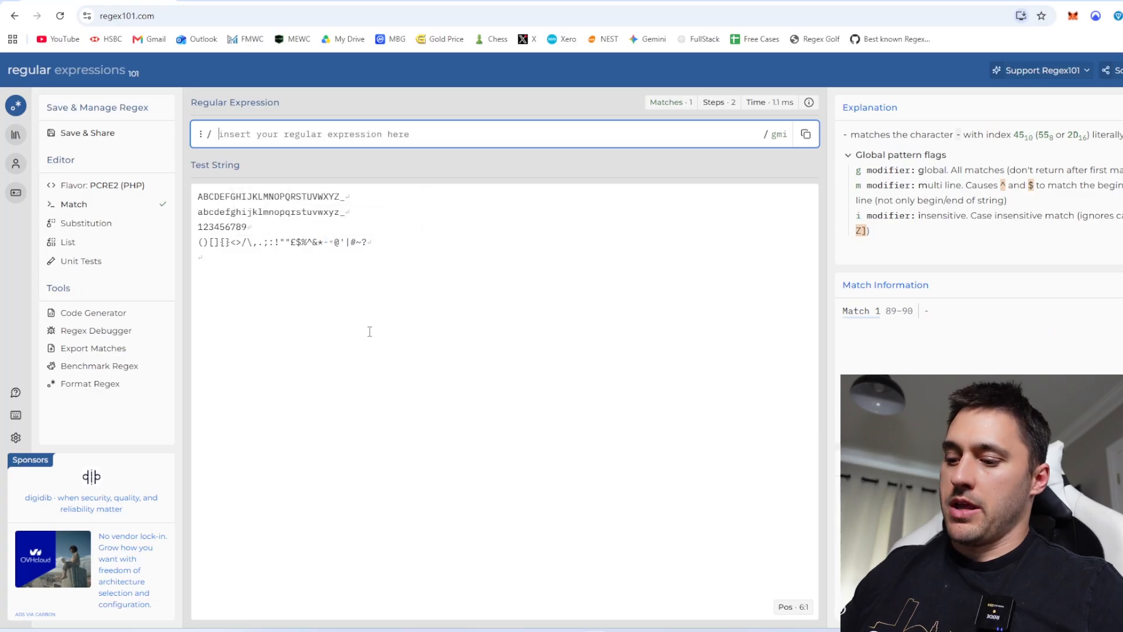
Enter the character range [a-z] as the regular expression
{"action": "type", "text": "["}
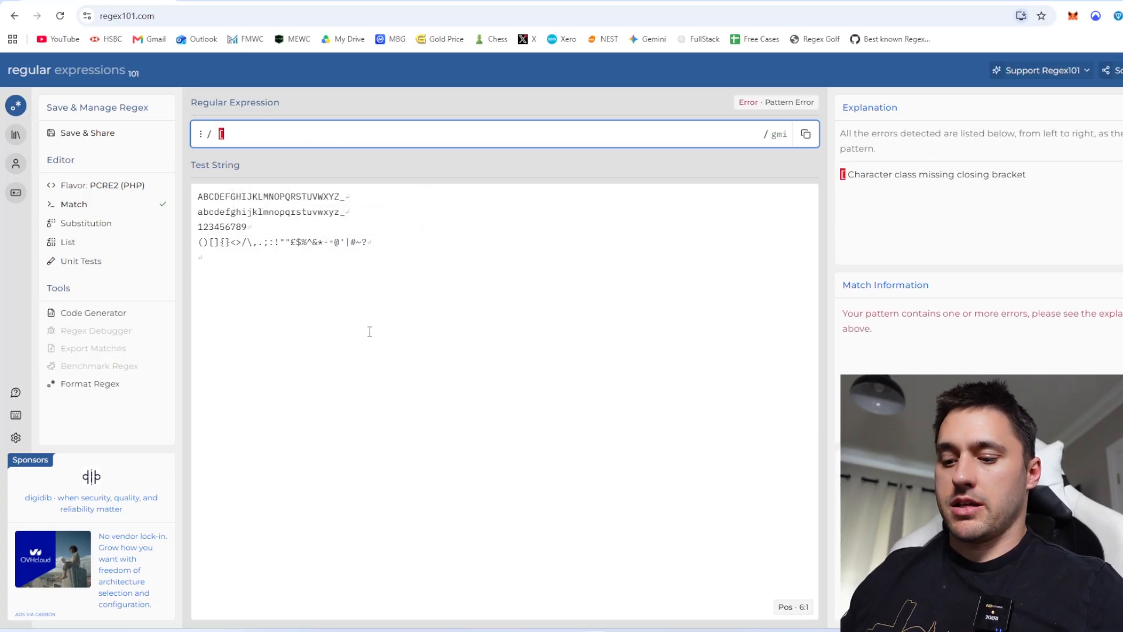
{"action": "type", "text": "a"}
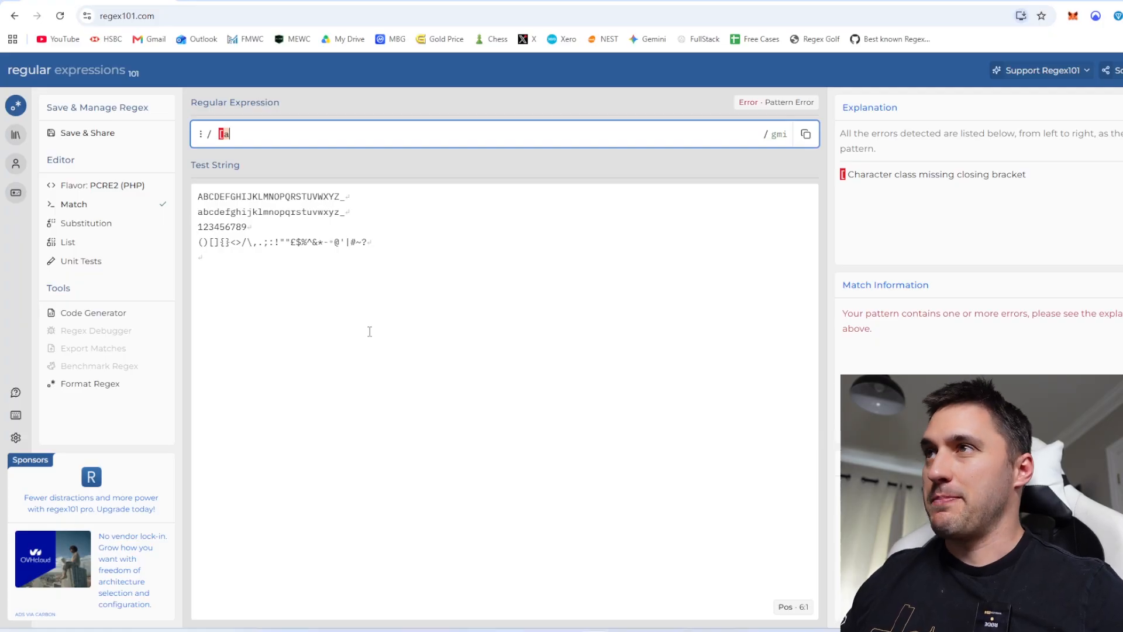
{"action": "type", "text": "-"}
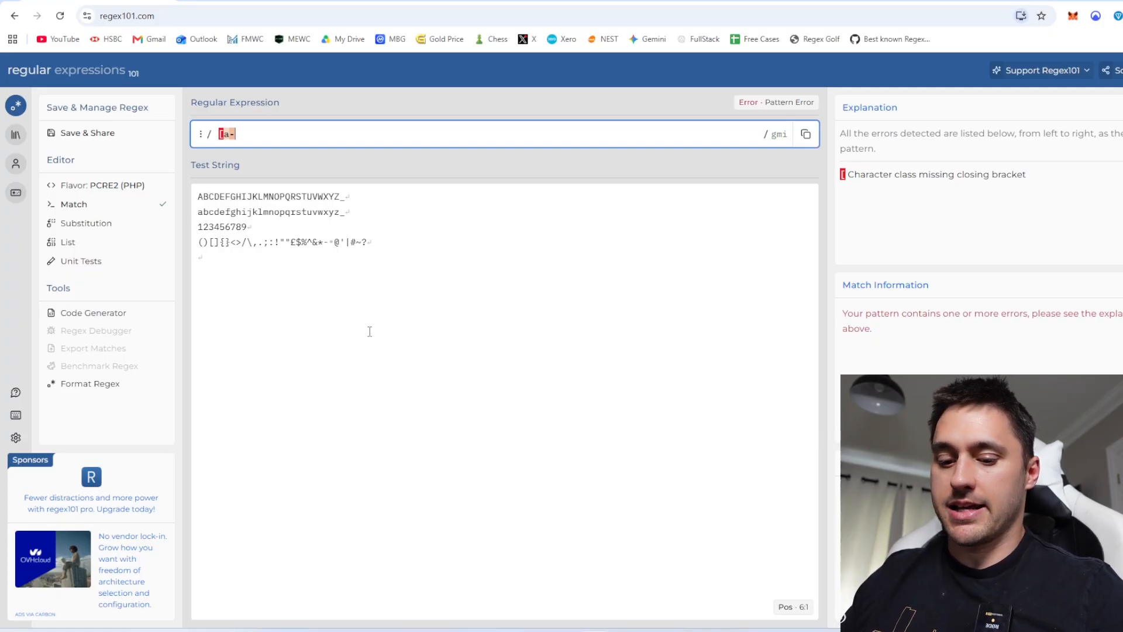
{"action": "type", "text": "z]"}
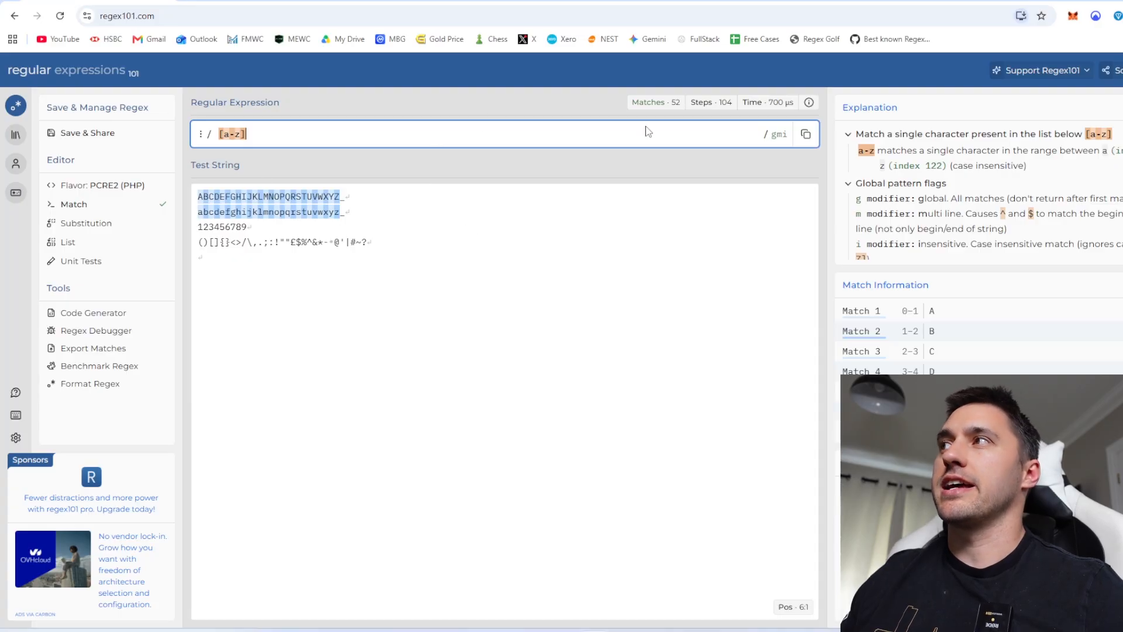
Turn off the insensitive flag so that the pattern matches case-sensitively
{"action": "left_click", "coordinate": [779, 135]}
{"action": "left_click", "coordinate": [767, 263]}
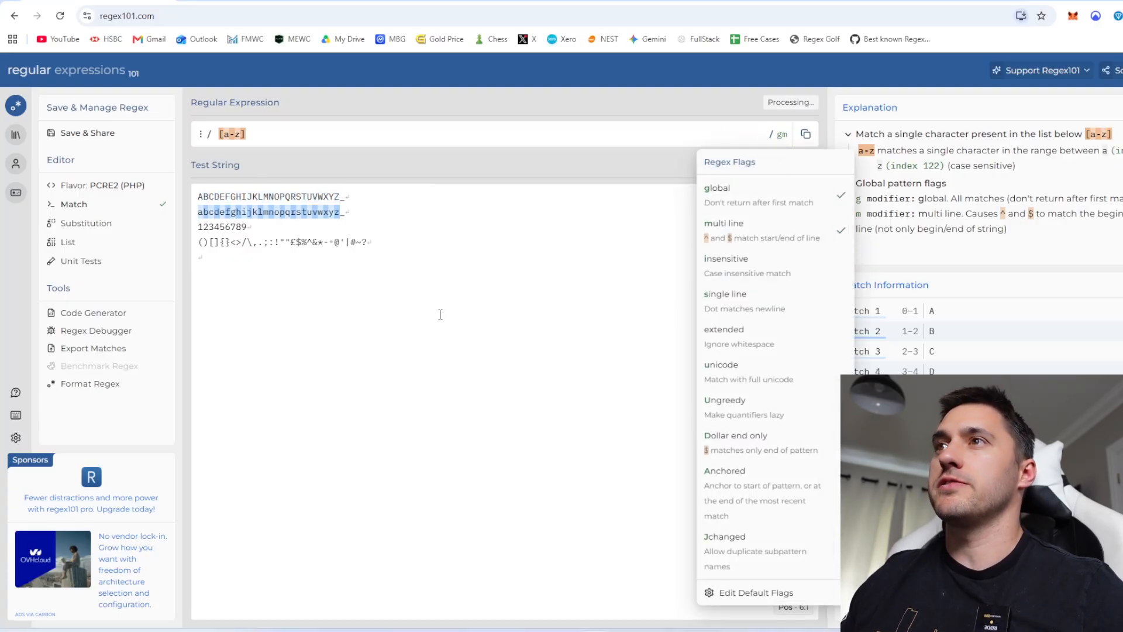
{"action": "left_click", "coordinate": [293, 131]}
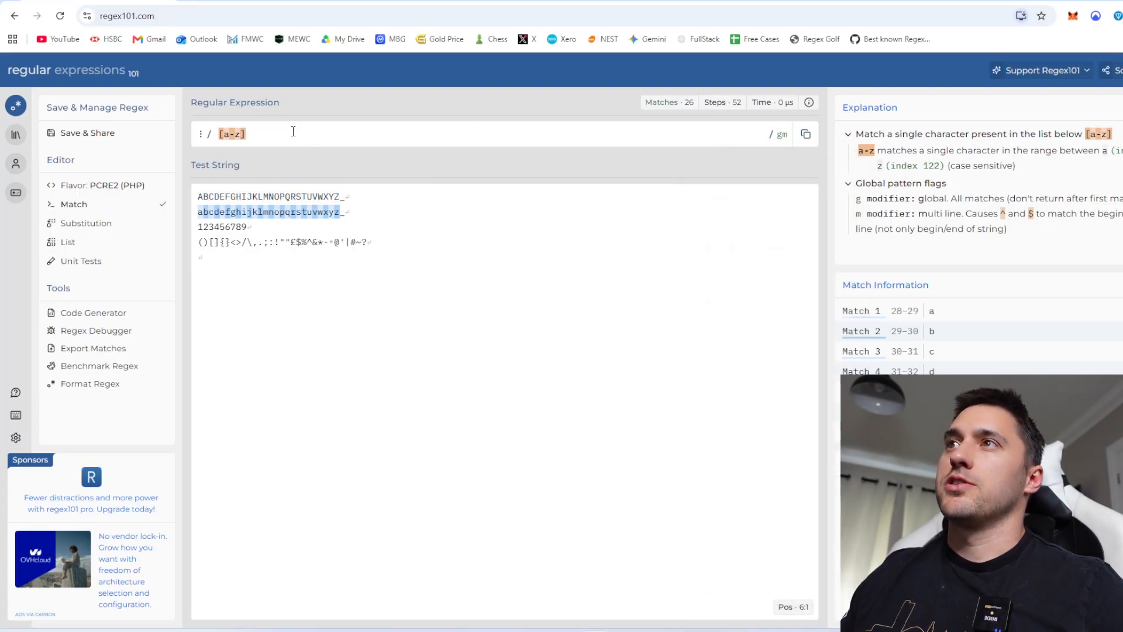
Change the character range in the regular expression to [A-Z]
{"action": "left_click", "coordinate": [229, 135]}
{"action": "key", "text": "BackSpace"}
{"action": "type", "text": "A-"}
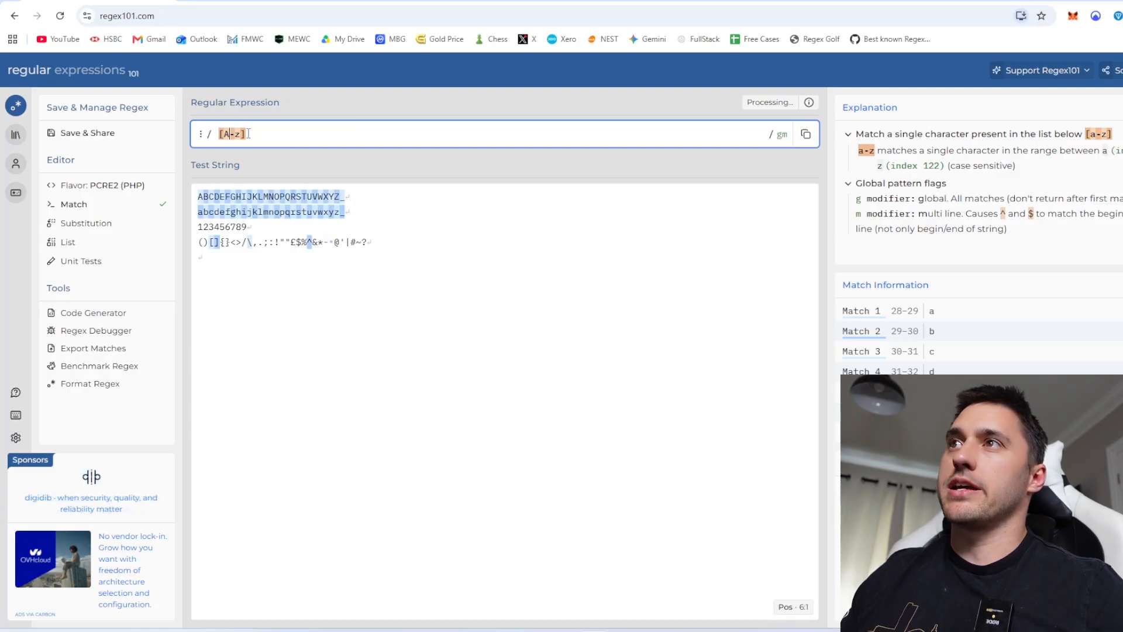
{"action": "type", "text": "Z"}
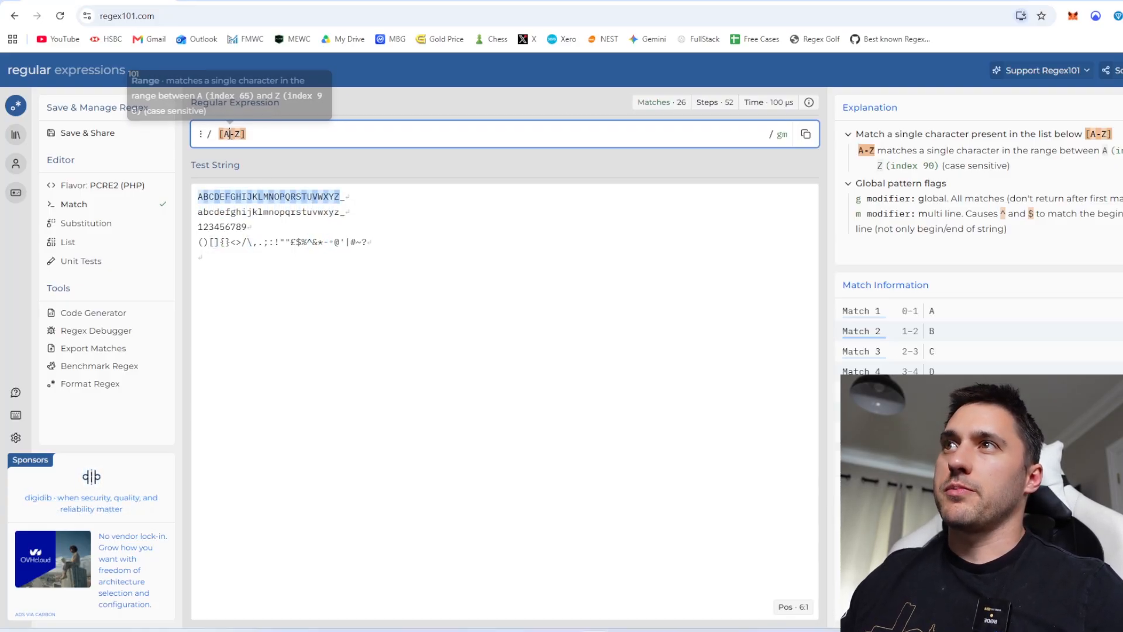
Try the mixed-case range [a-Z] in the regular expression, and correct it to [a-z]
{"action": "key", "text": "BackSpace"}
{"action": "type", "text": "a"}
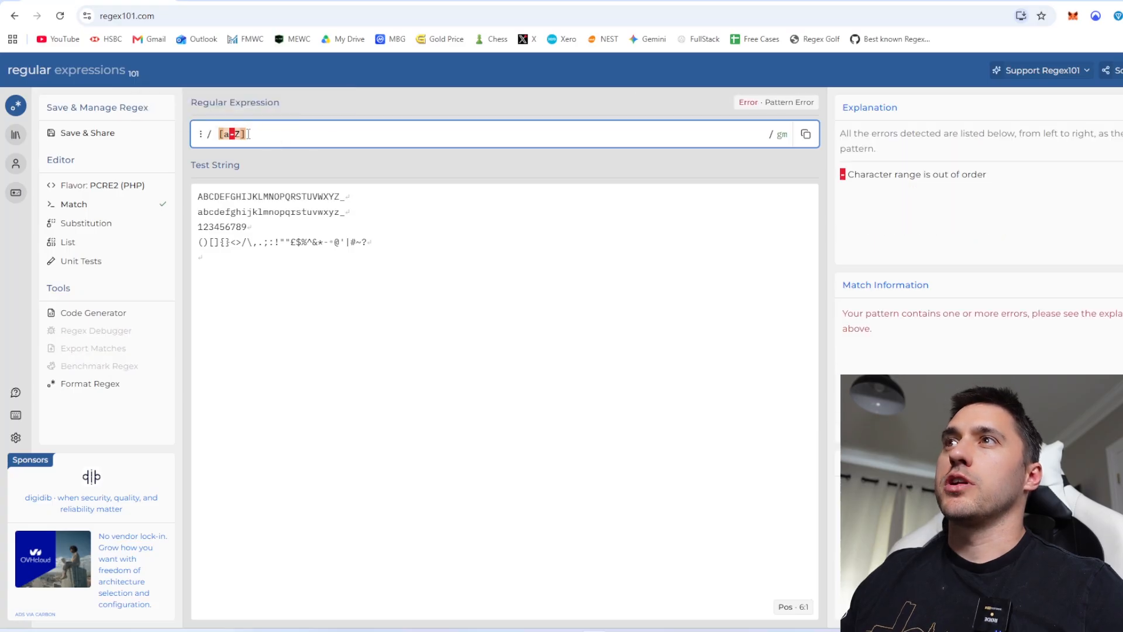
{"action": "left_click", "coordinate": [241, 134]}
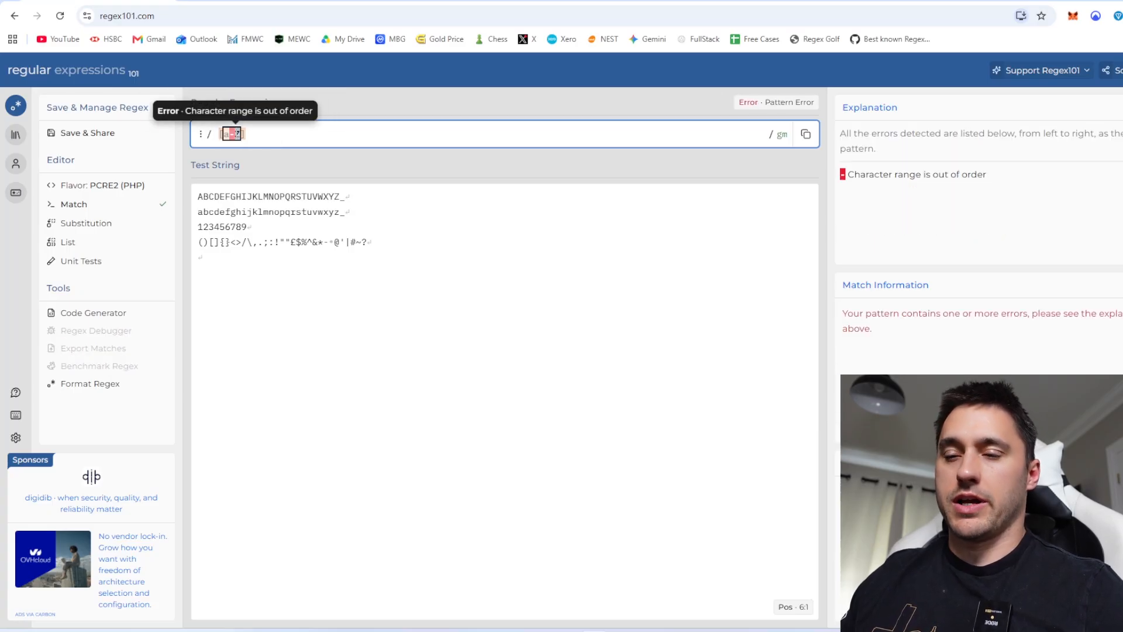
{"action": "key", "text": "BackSpace"}
{"action": "type", "text": "z"}
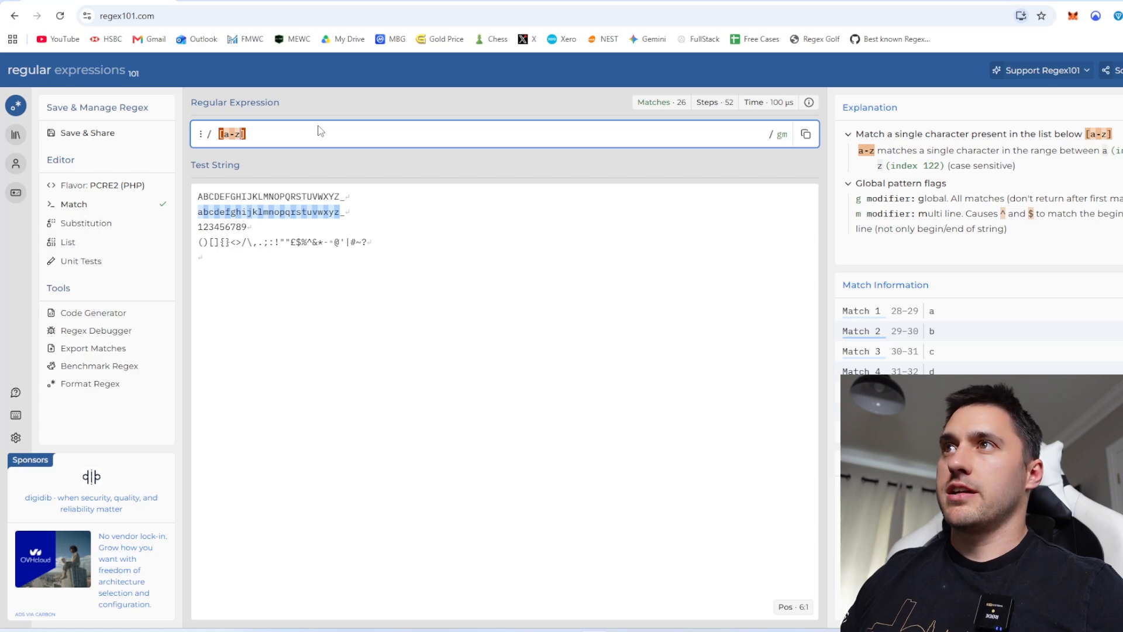
Extend the character class in the regular expression to [a-zA-Z0-9], and narrow its digit range to 0-5
{"action": "type", "text": "A-Z"}
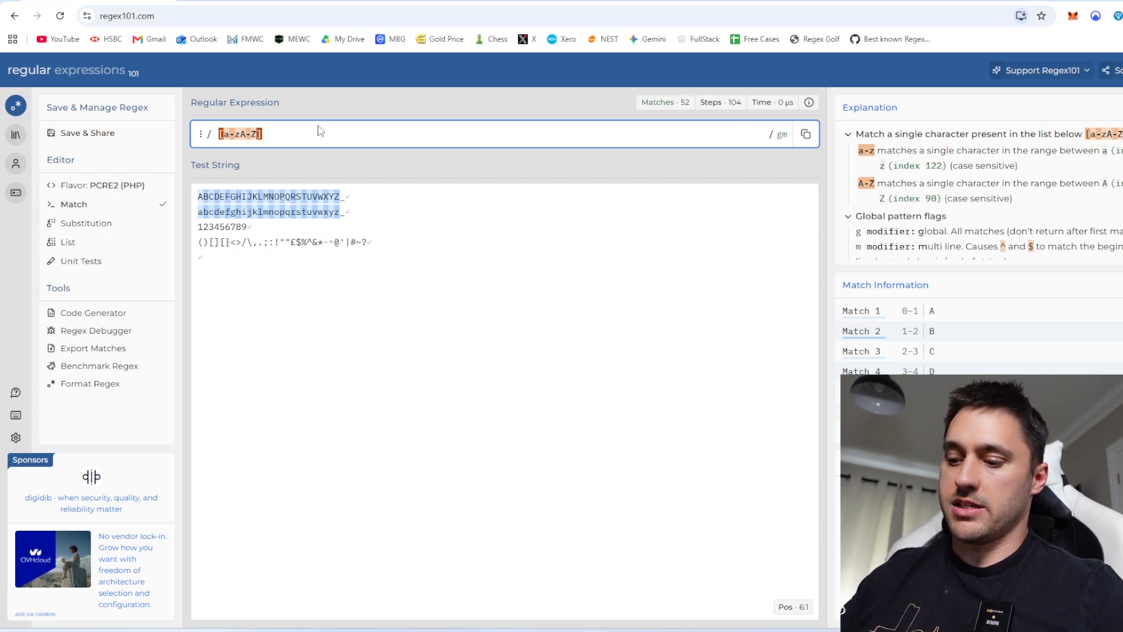
{"action": "type", "text": "0-9"}
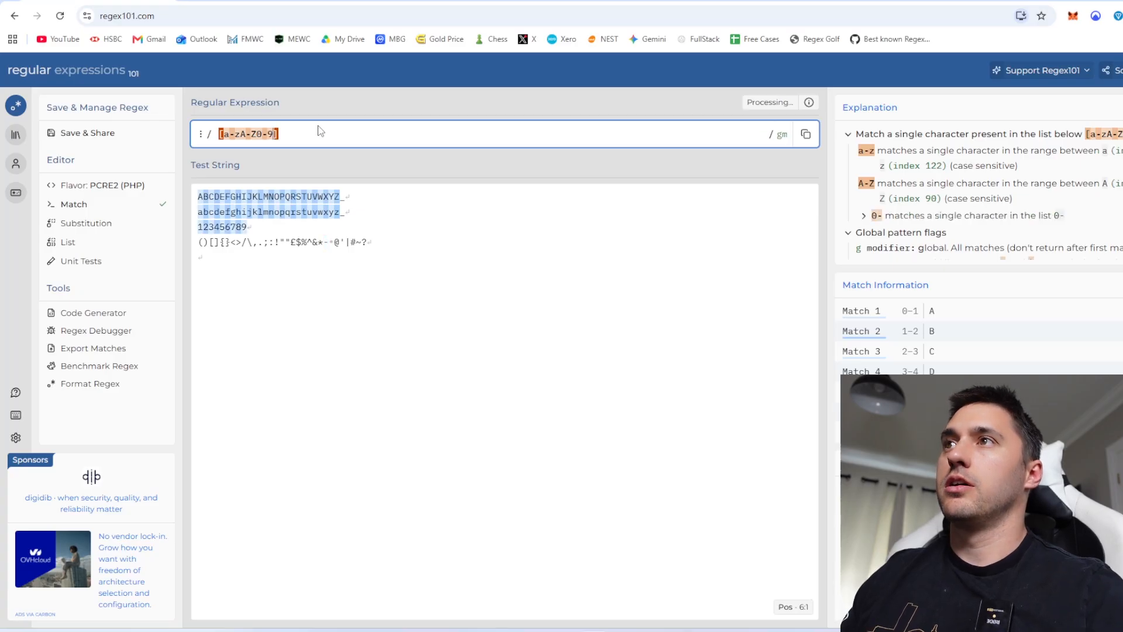
{"action": "key", "text": "BackSpace"}
Replace the ranges in the regular expression with a list of individual characters, [uei38cn$^]
{"action": "key", "text": "BackSpace"}
{"action": "key", "text": "BackSpace"}
{"action": "key", "text": "BackSpace"}
{"action": "key", "text": "BackSpace"}
{"action": "key", "text": "BackSpace"}
{"action": "key", "text": "BackSpace"}
{"action": "key", "text": "BackSpace"}
{"action": "key", "text": "BackSpace"}
{"action": "key", "text": "BackSpace"}
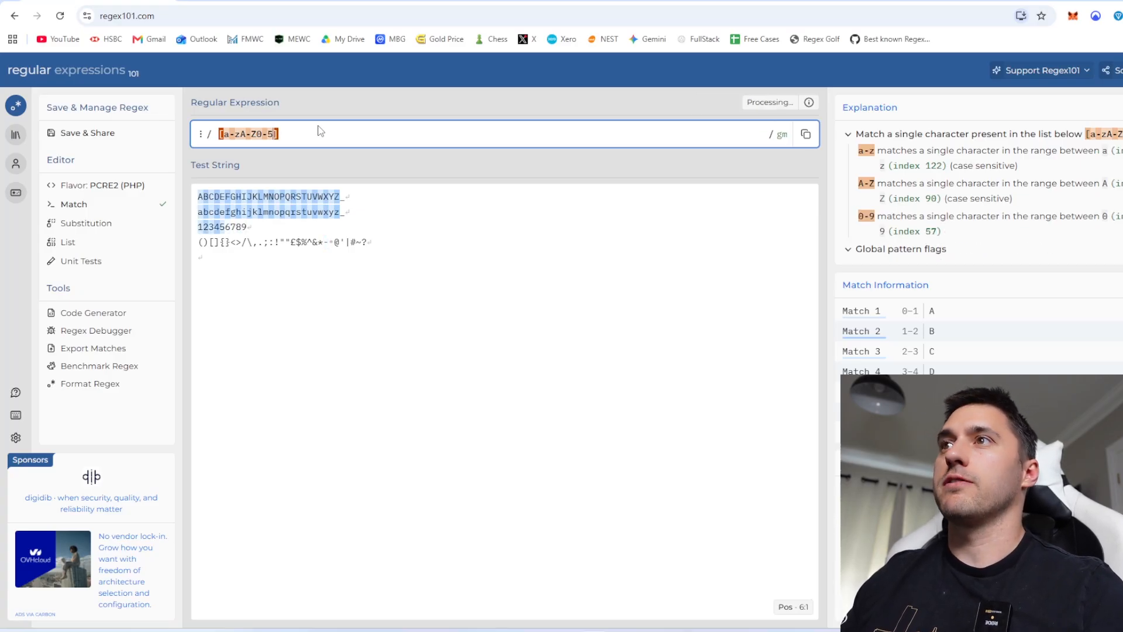
{"action": "type", "text": "uei]"}
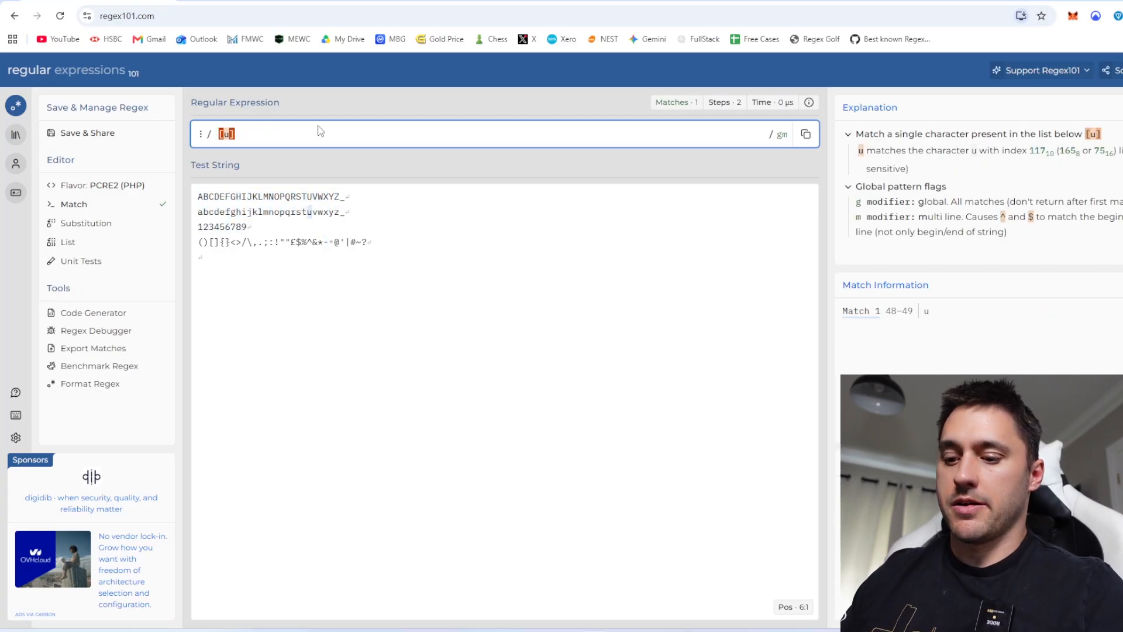
{"action": "type", "text": "38c"}
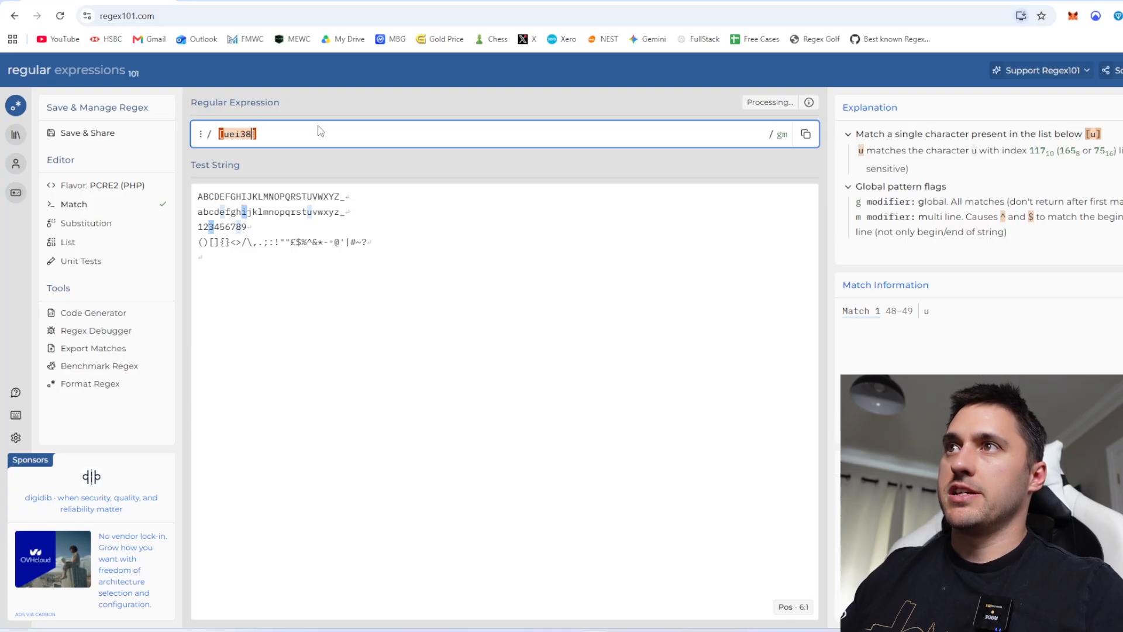
{"action": "type", "text": "n$"}
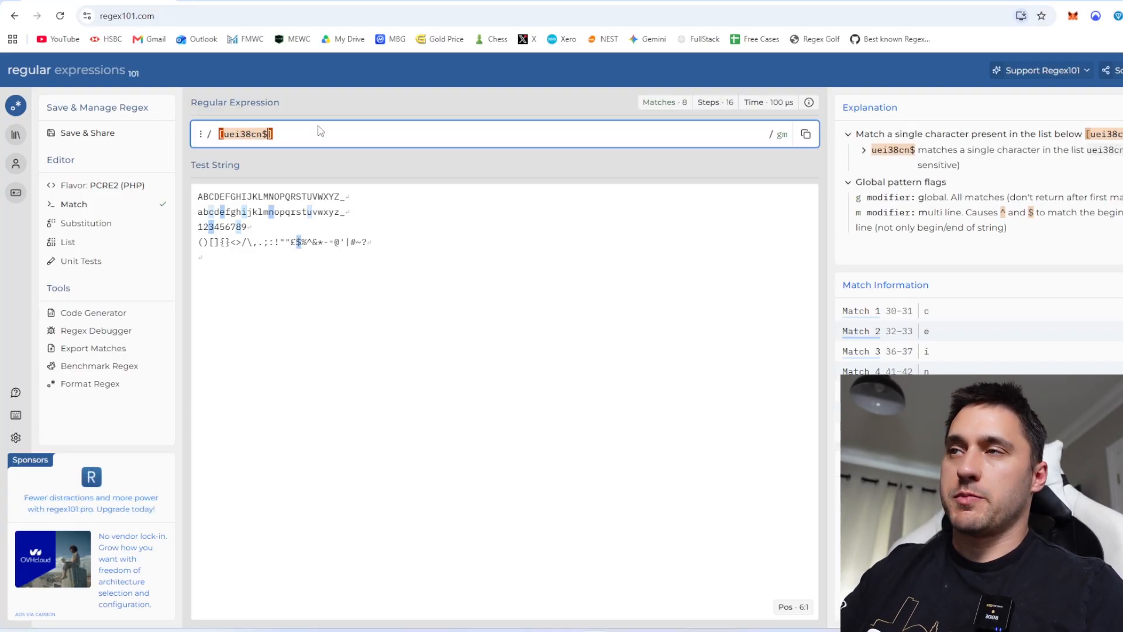
{"action": "type", "text": "^"}
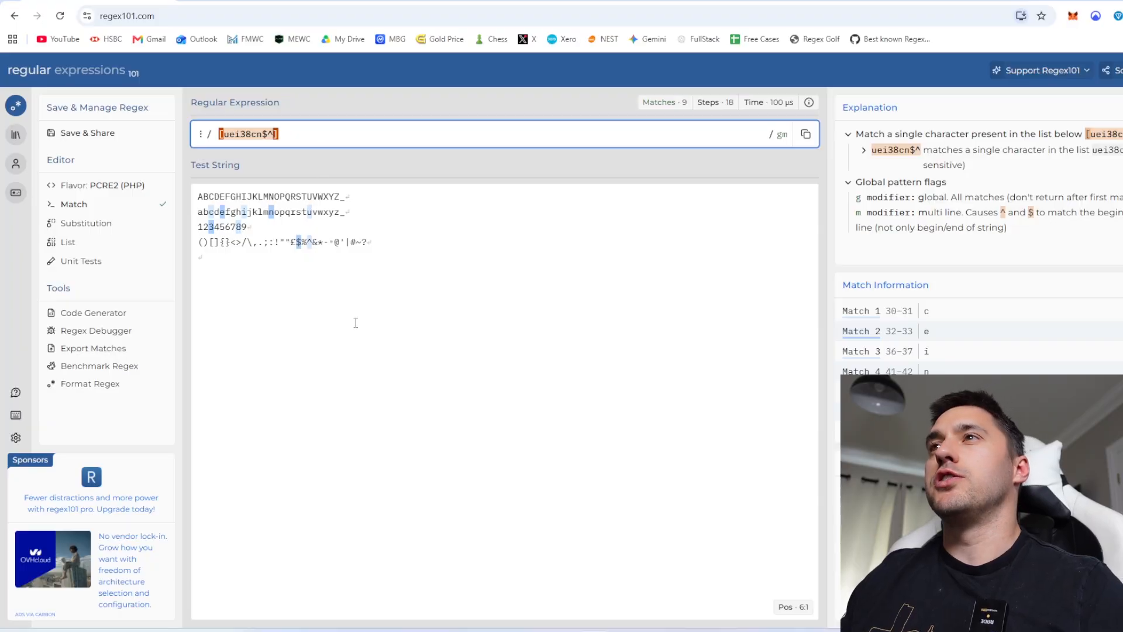
{"action": "left_click", "coordinate": [356, 322]}
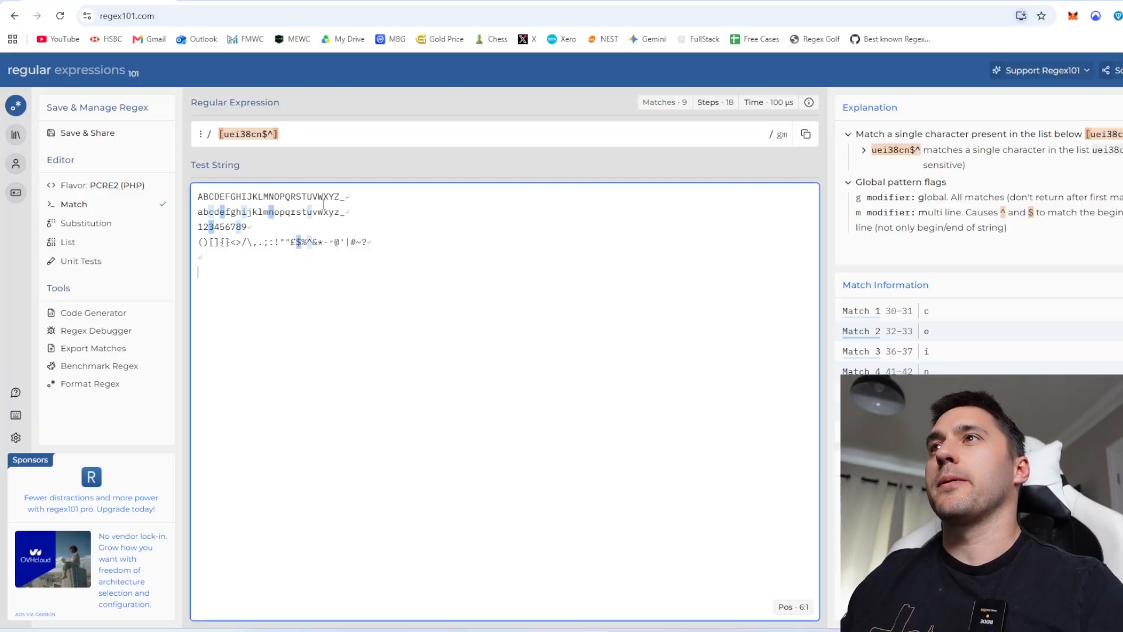
{"action": "left_click", "coordinate": [374, 242]}
{"action": "left_click", "coordinate": [277, 134]}
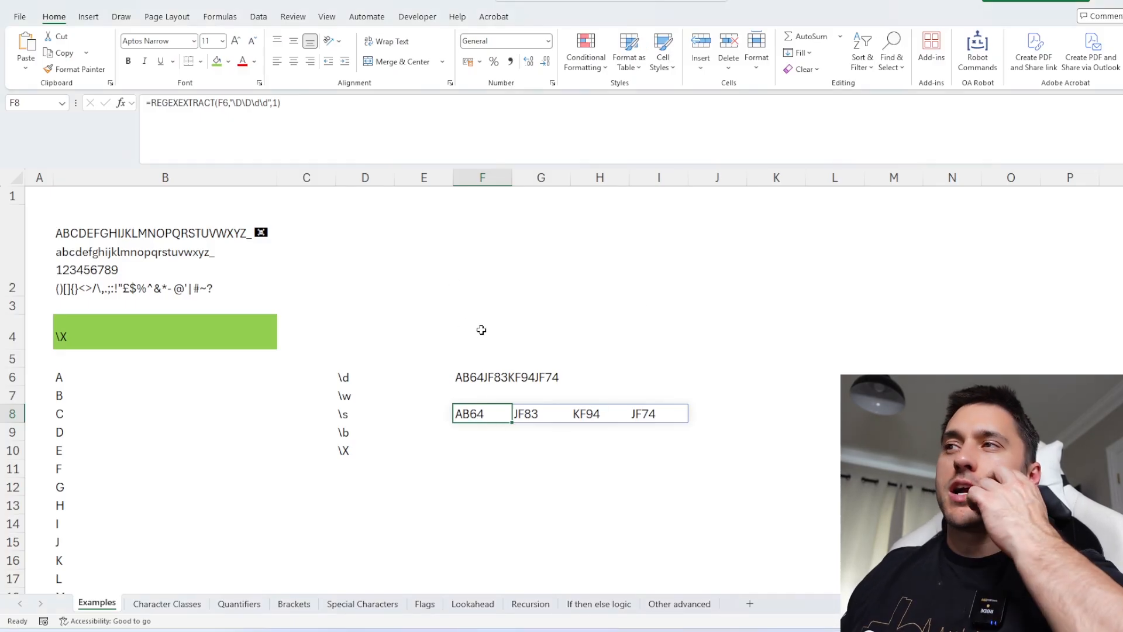
Switch to Excel and insert [A-G][A-G] at the start of the REGEXEXTRACT pattern in cell F8
{"action": "left_click", "coordinate": [269, 103]}
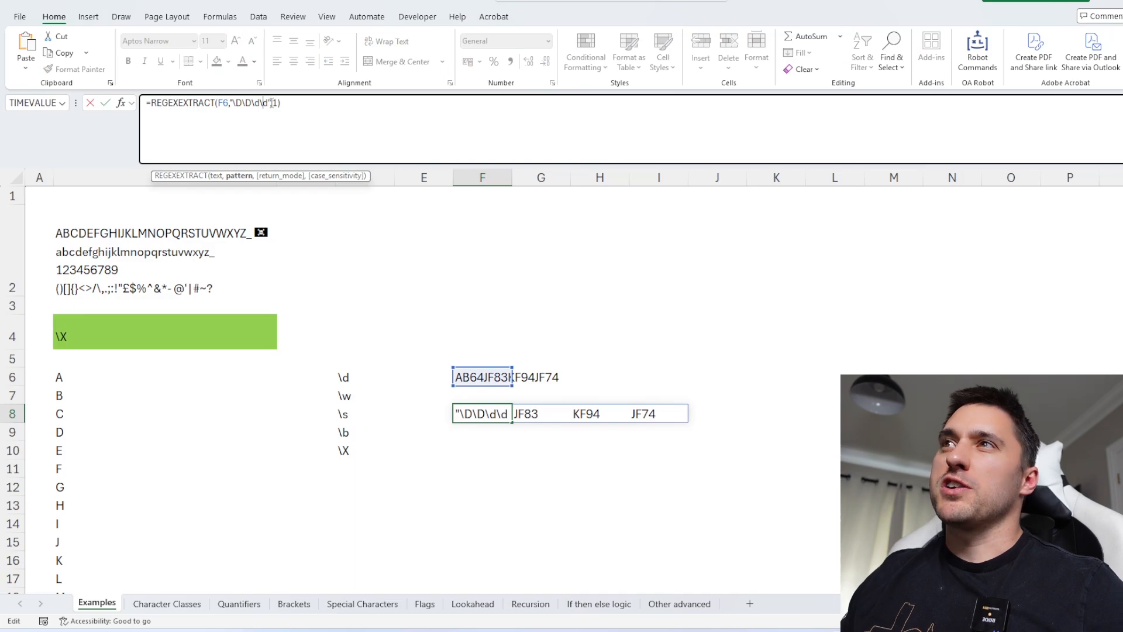
{"action": "type", "text": ",\""}
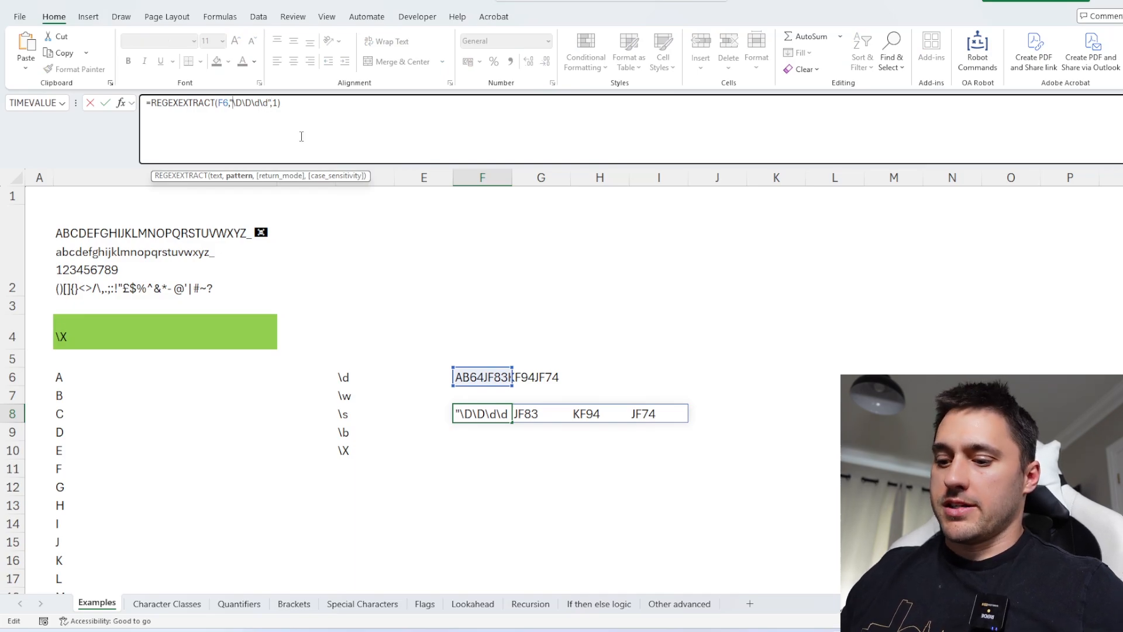
{"action": "type", "text": "["}
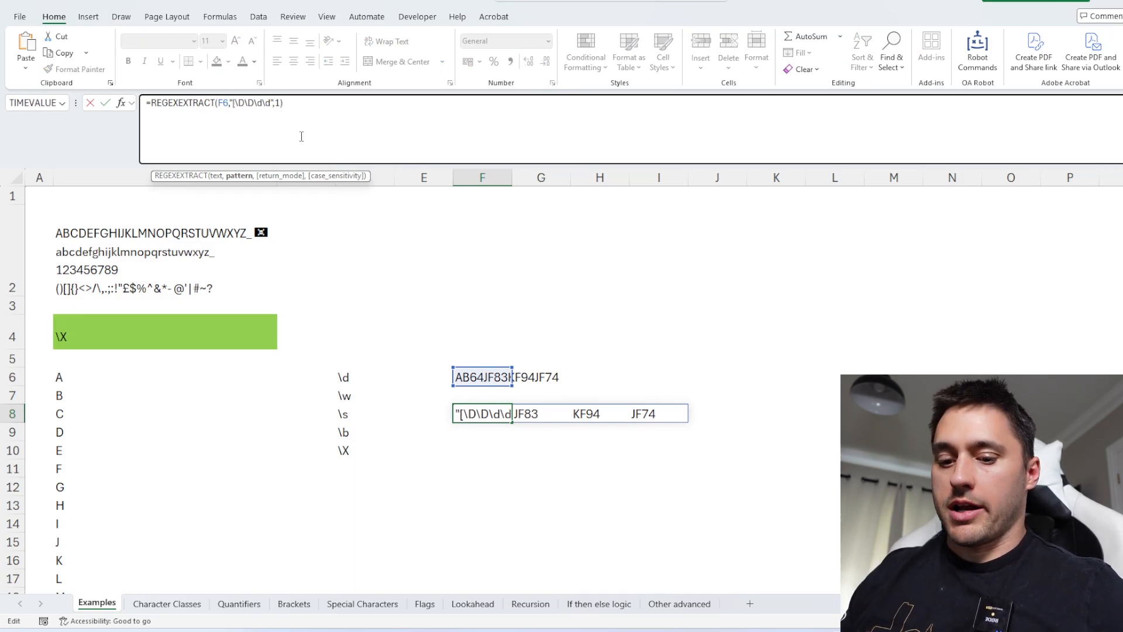
{"action": "type", "text": "A-"}
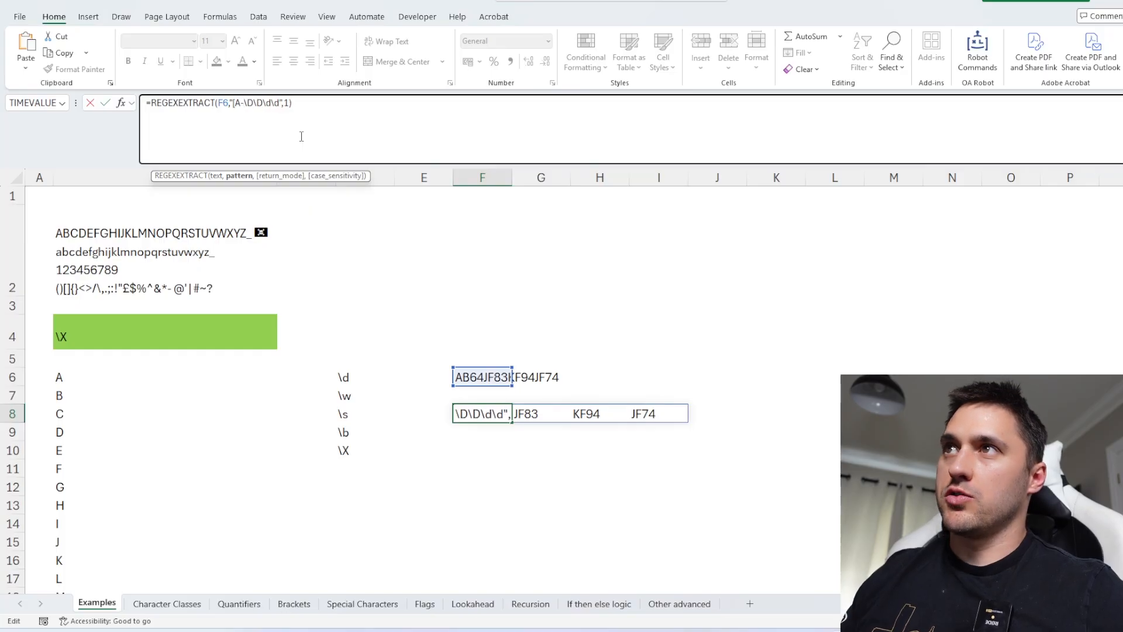
{"action": "type", "text": "G"}
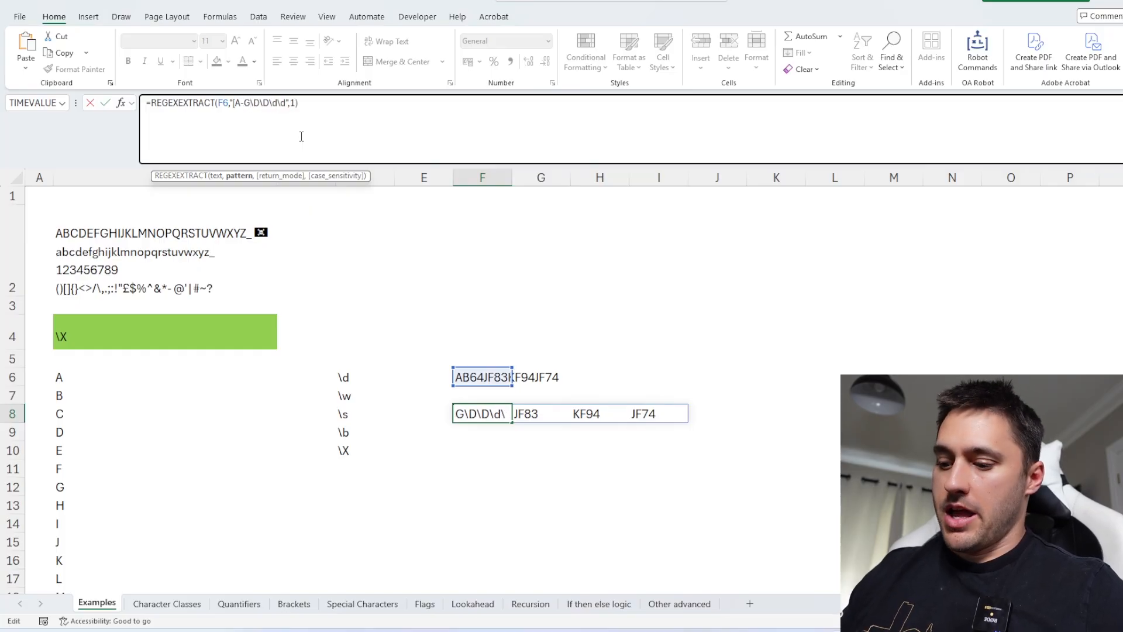
{"action": "type", "text": "]"}
{"action": "type", "text": "[A-G"}
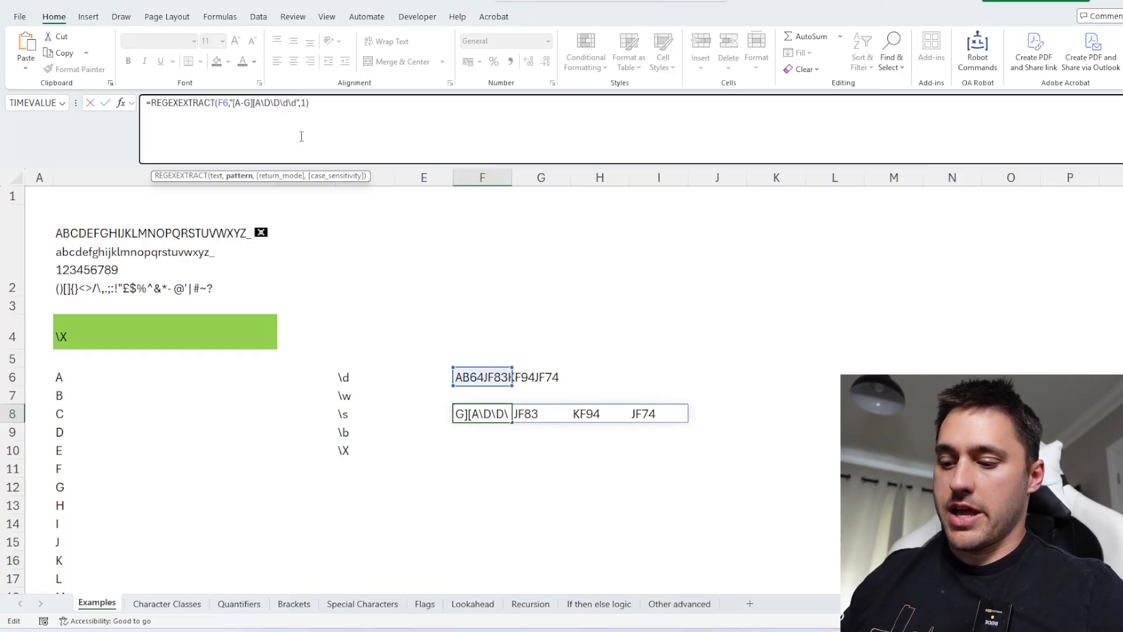
{"action": "type", "text": "]"}
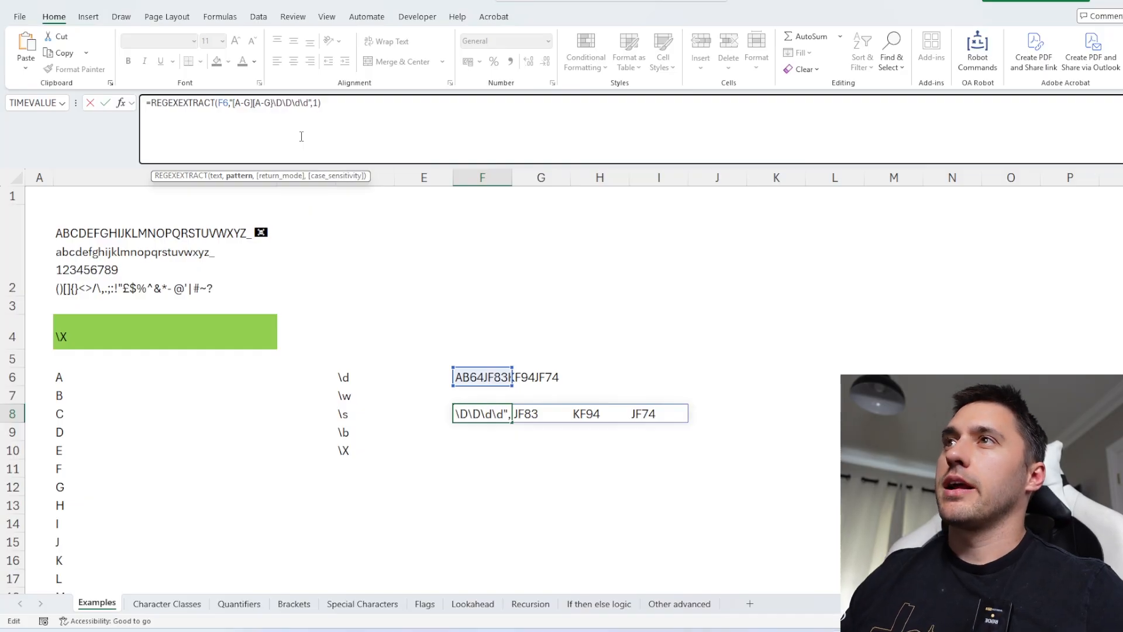
Remove \D\D from the F8 pattern so that it reads [A-G][A-G]\d\d, and commit the formula
{"action": "key", "text": "Delete"}
{"action": "key", "text": "Delete"}
{"action": "key", "text": "Delete"}
{"action": "key", "text": "Delete"}
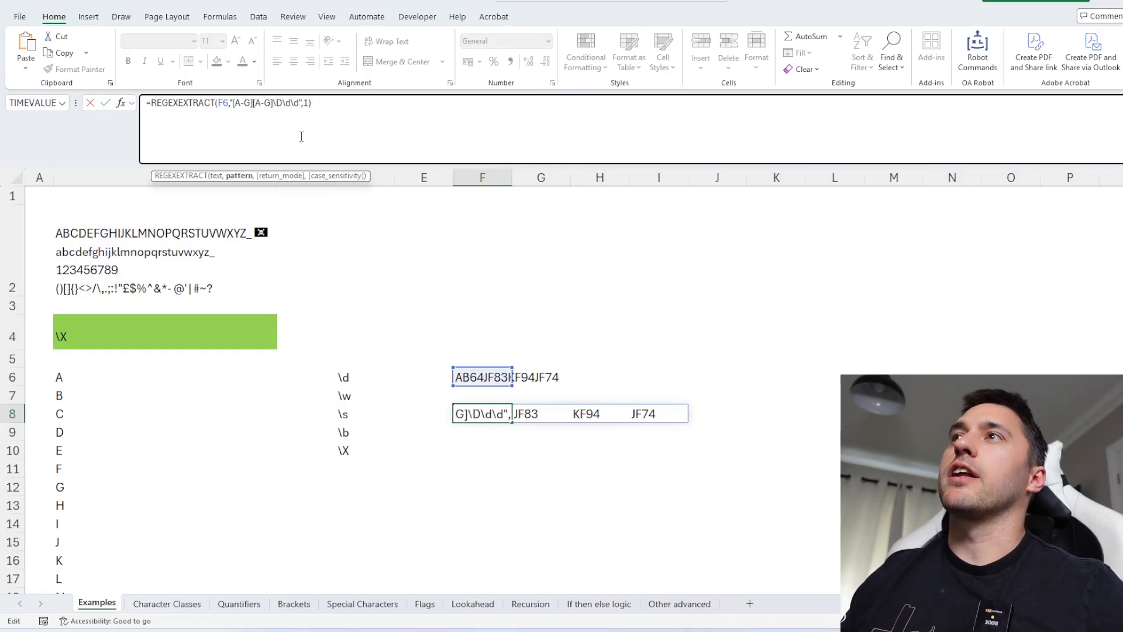
{"action": "key", "text": "Delete"}
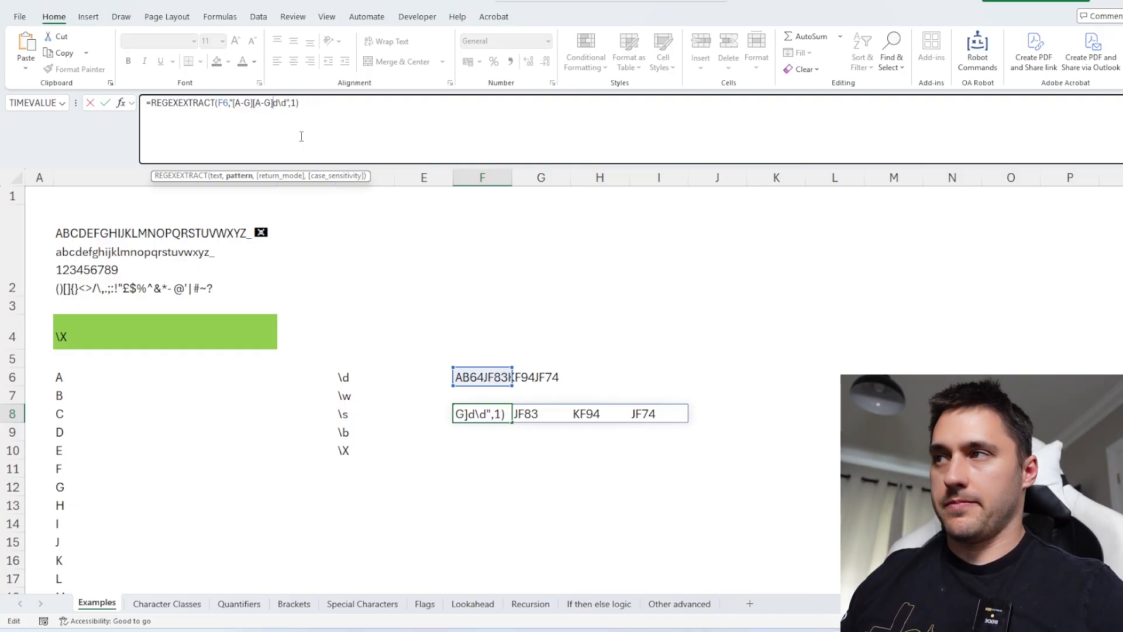
{"action": "type", "text": "\\"}
{"action": "key", "text": "ctrl+Return"}
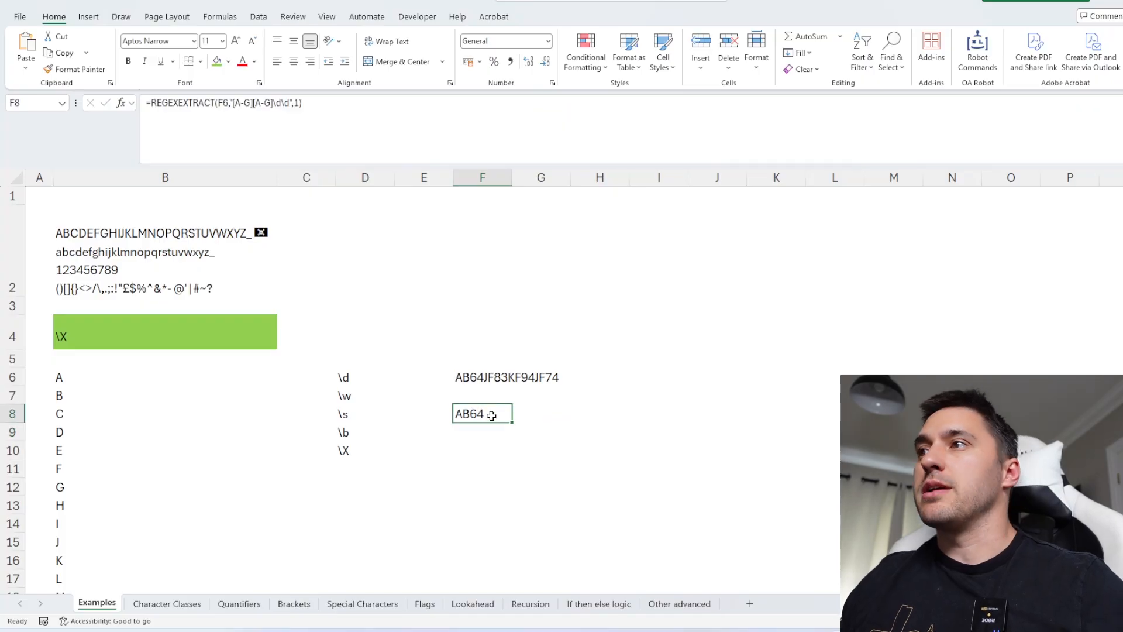
Widen both ranges in the F8 pattern to [A-K][A-K] and review the extracted cells in row 8
{"action": "left_click", "coordinate": [247, 103]}
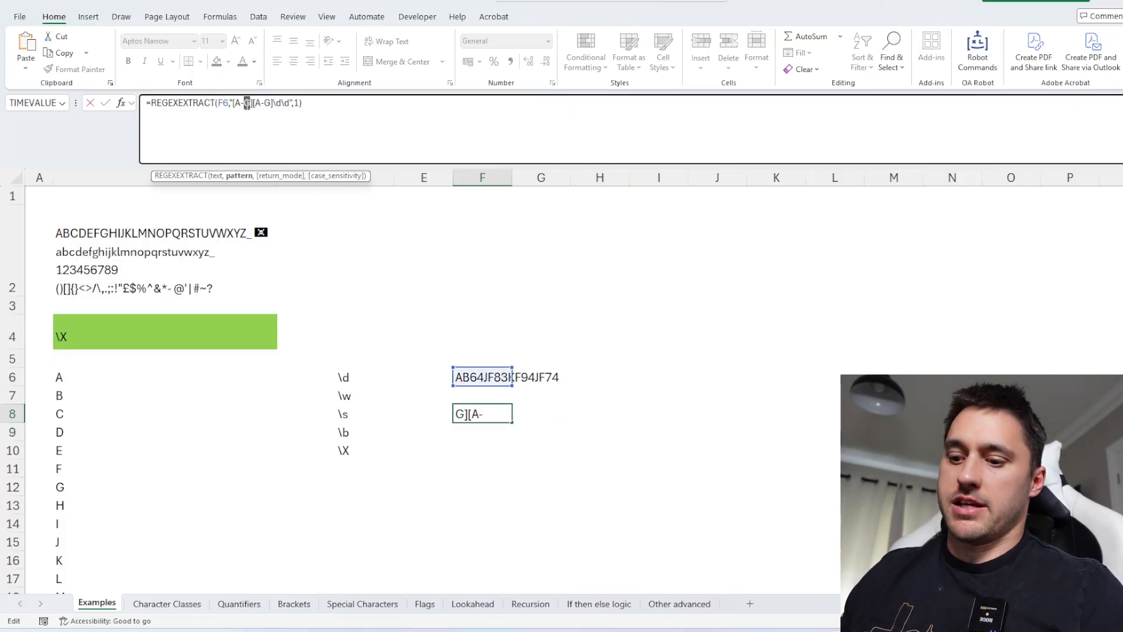
{"action": "type", "text": "K"}
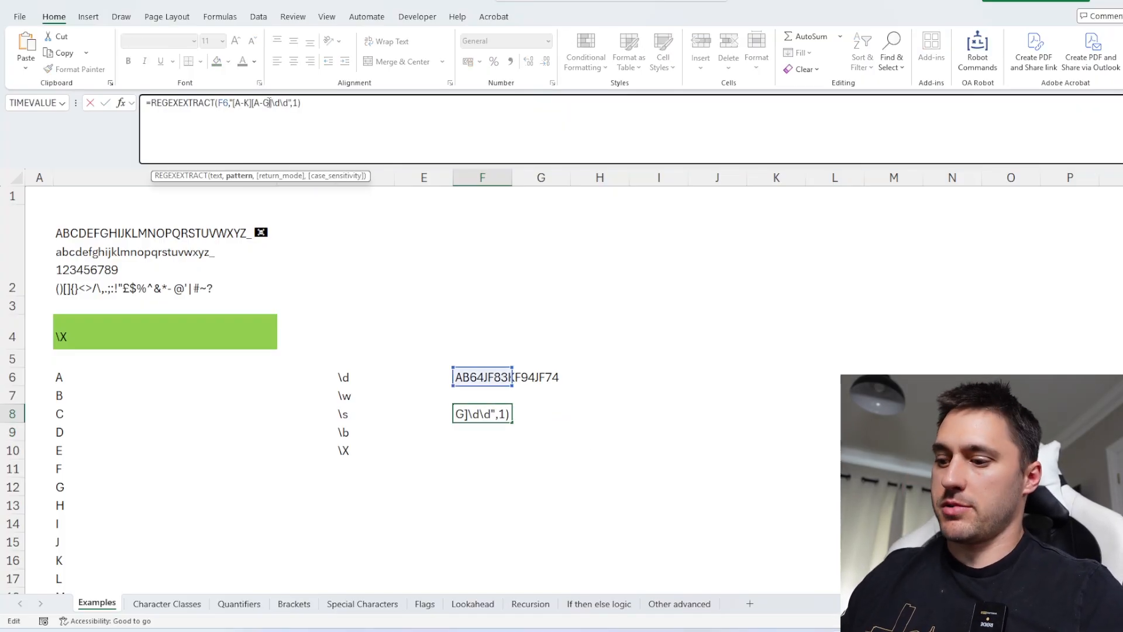
{"action": "key", "text": "Return"}
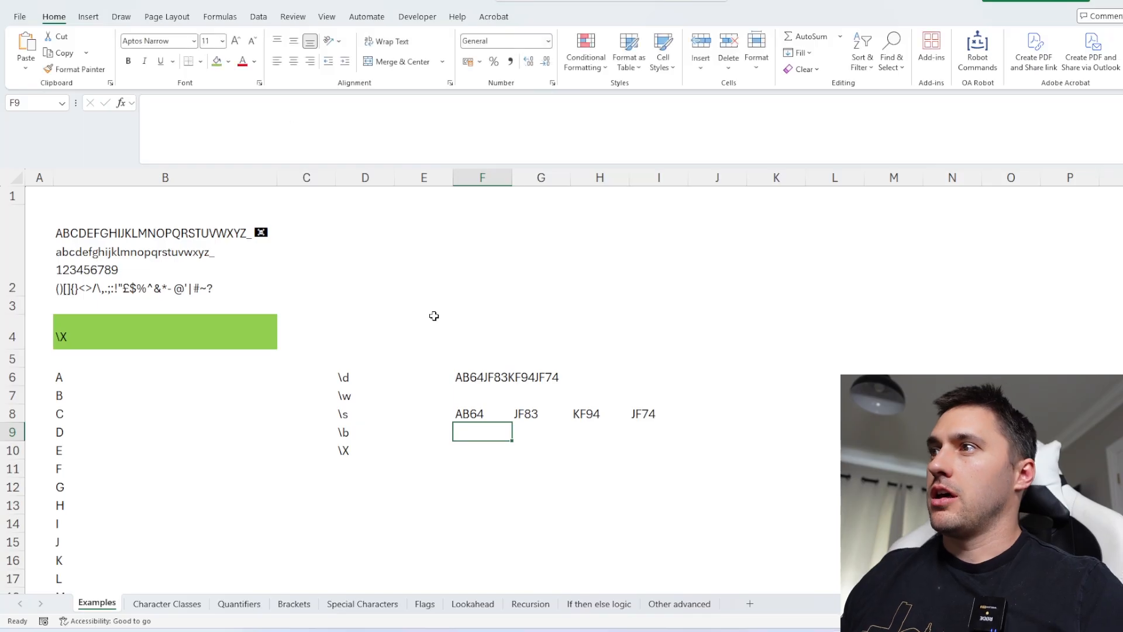
{"action": "left_click", "coordinate": [479, 414]}
{"action": "left_click", "coordinate": [640, 412]}
{"action": "left_click", "coordinate": [494, 414]}
Replace the last JF in the text of cell F6 with ZZ, and return to the formula in F8
{"action": "left_click", "coordinate": [501, 375]}
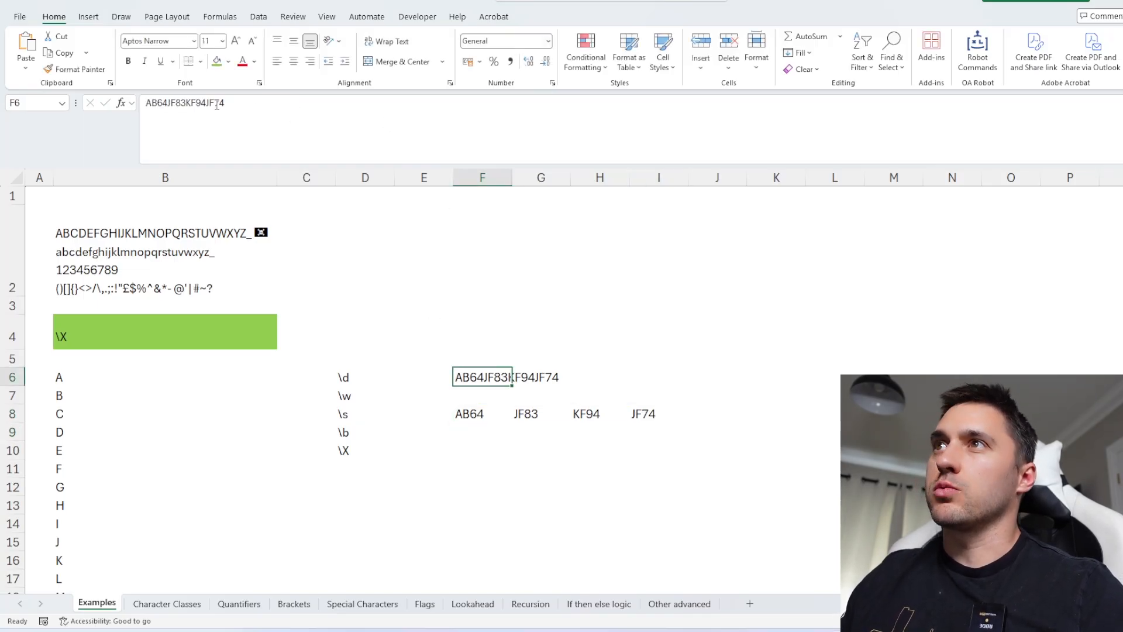
{"action": "left_click_drag", "start_coordinate": [214, 104], "coordinate": [205, 104]}
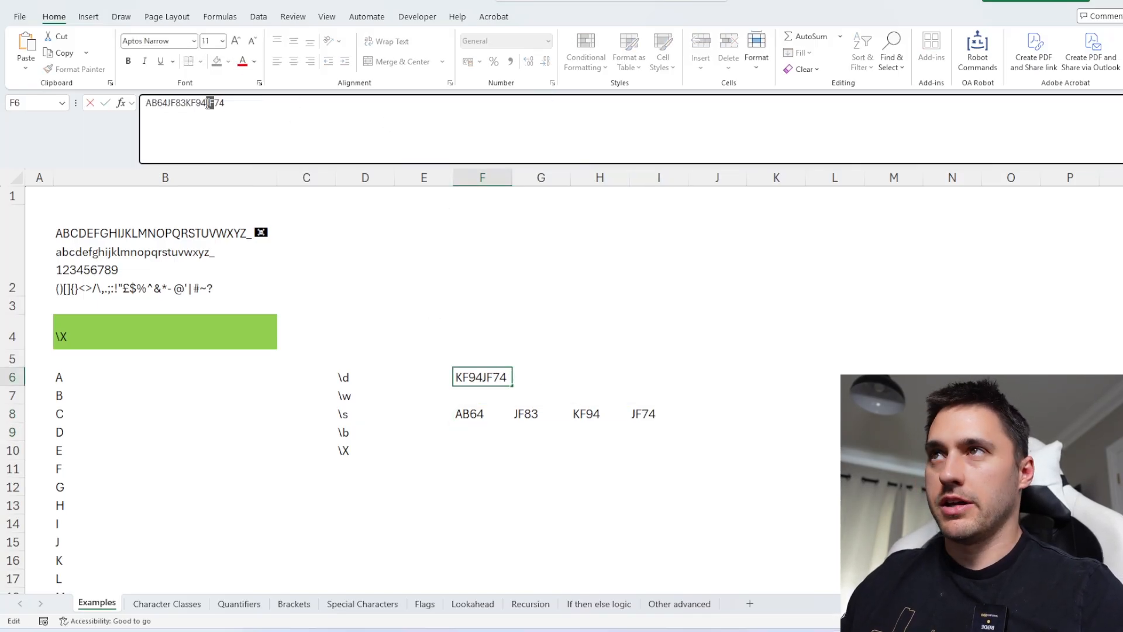
{"action": "type", "text": "ZZ"}
{"action": "key", "text": "Return"}
{"action": "left_click", "coordinate": [462, 416]}
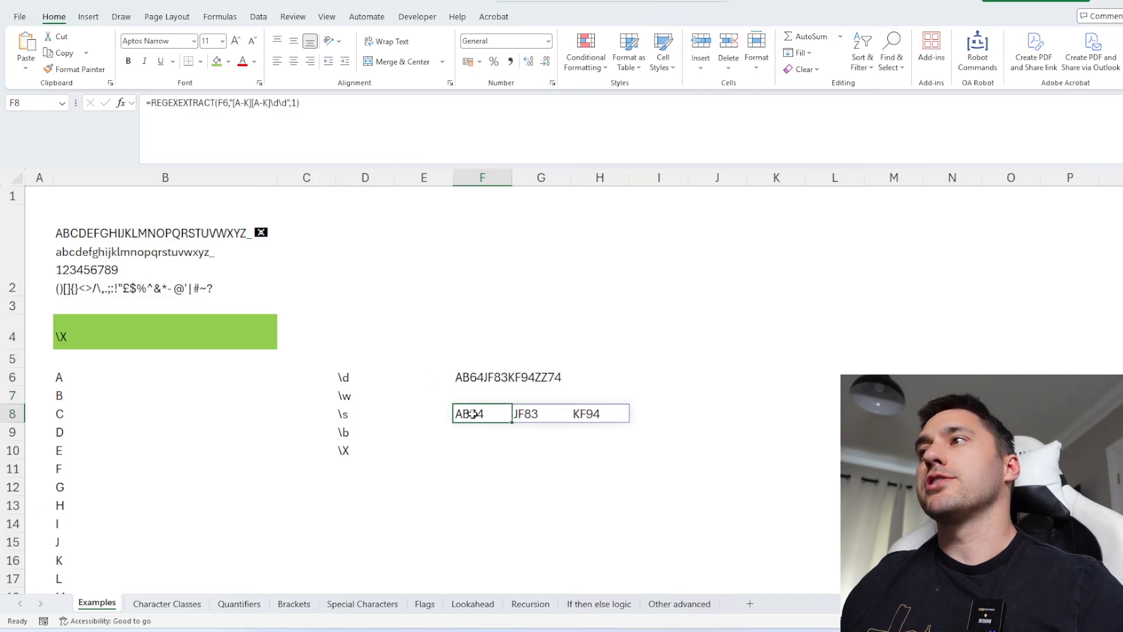
Switch to regex101, try a literal d after the bracketed character list, and remove it again
{"action": "key", "text": "alt+Tab"}
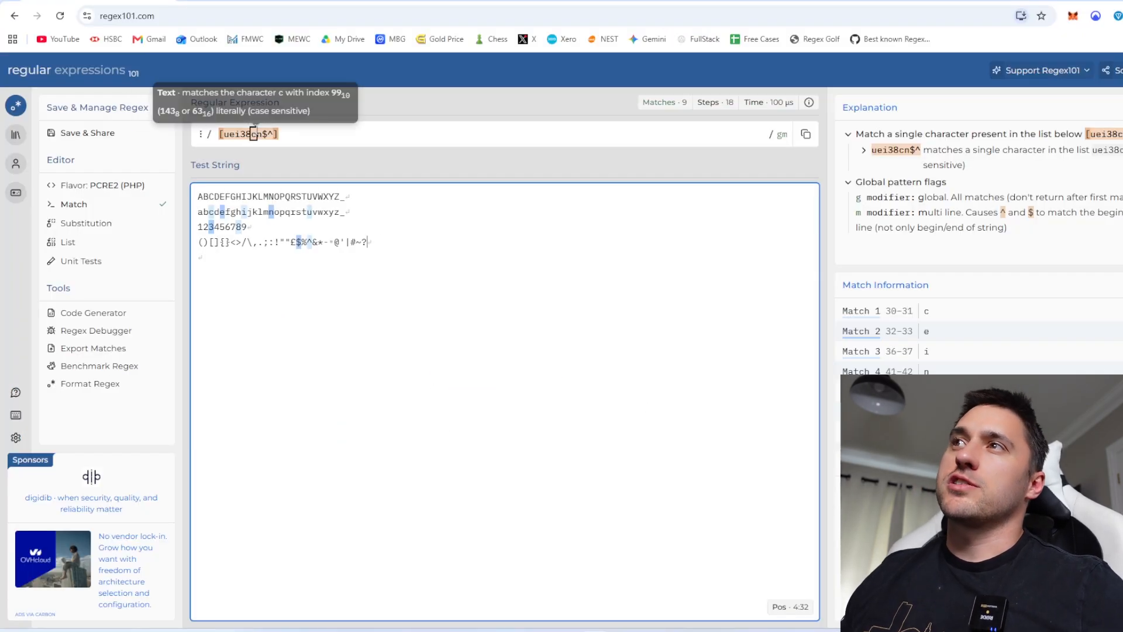
{"action": "left_click", "coordinate": [276, 134]}
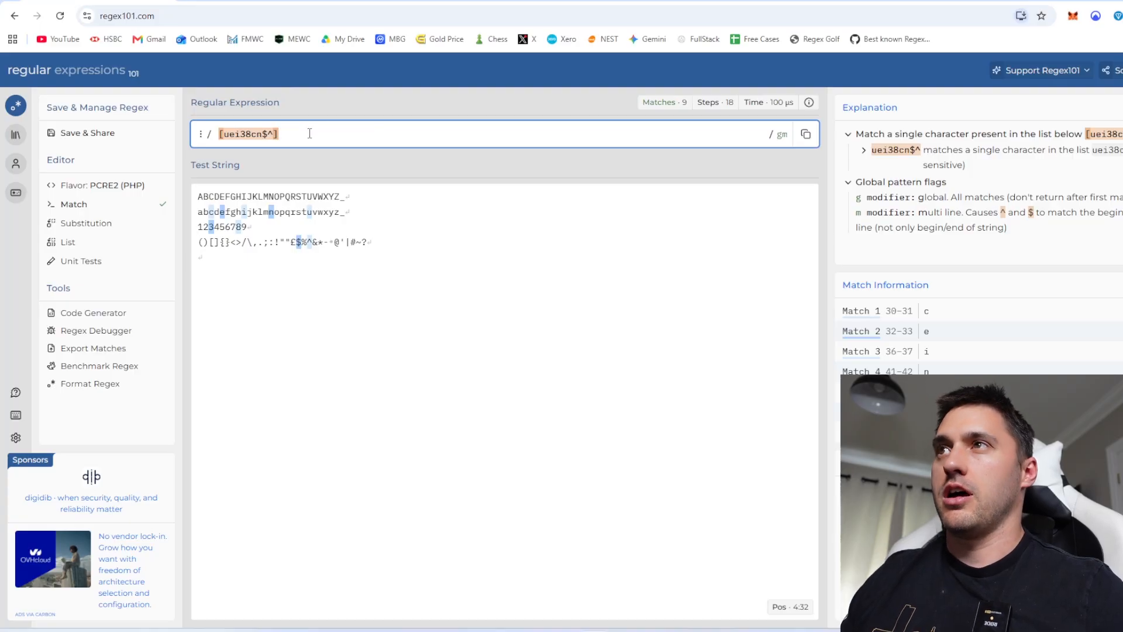
{"action": "type", "text": "d"}
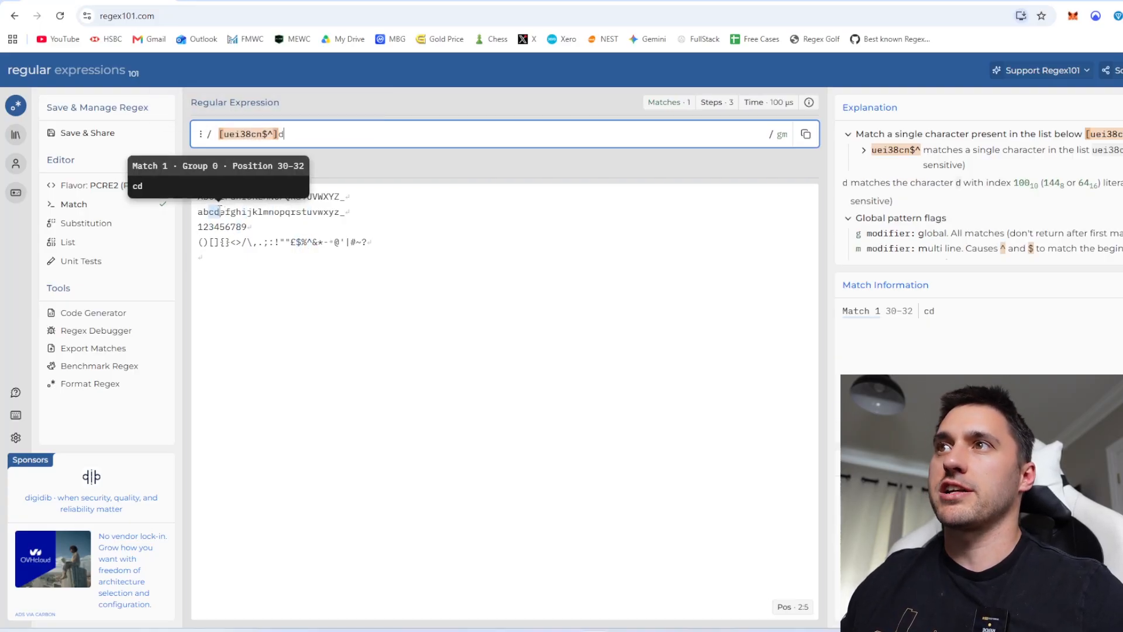
{"action": "left_click_drag", "start_coordinate": [220, 211], "coordinate": [210, 212]}
{"action": "left_click", "coordinate": [332, 130]}
{"action": "key", "text": "BackSpace"}
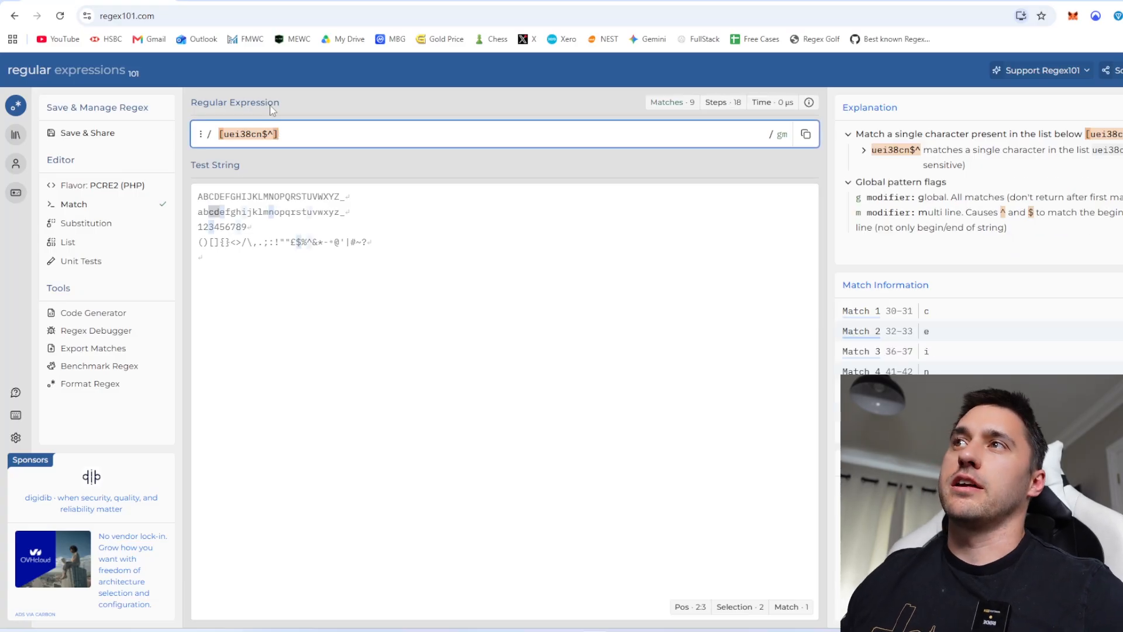
Replace the characters inside the brackets with two digit ranges, making the regular expression [0-25-9]
{"action": "type", "text": "0-2"}
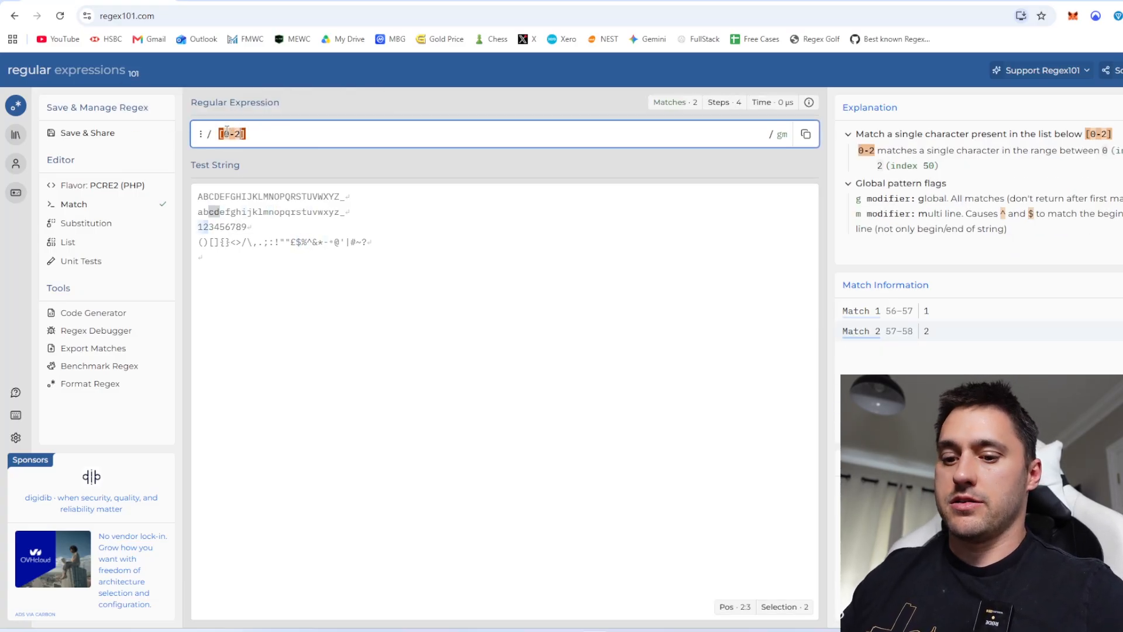
{"action": "type", "text": "5-9"}
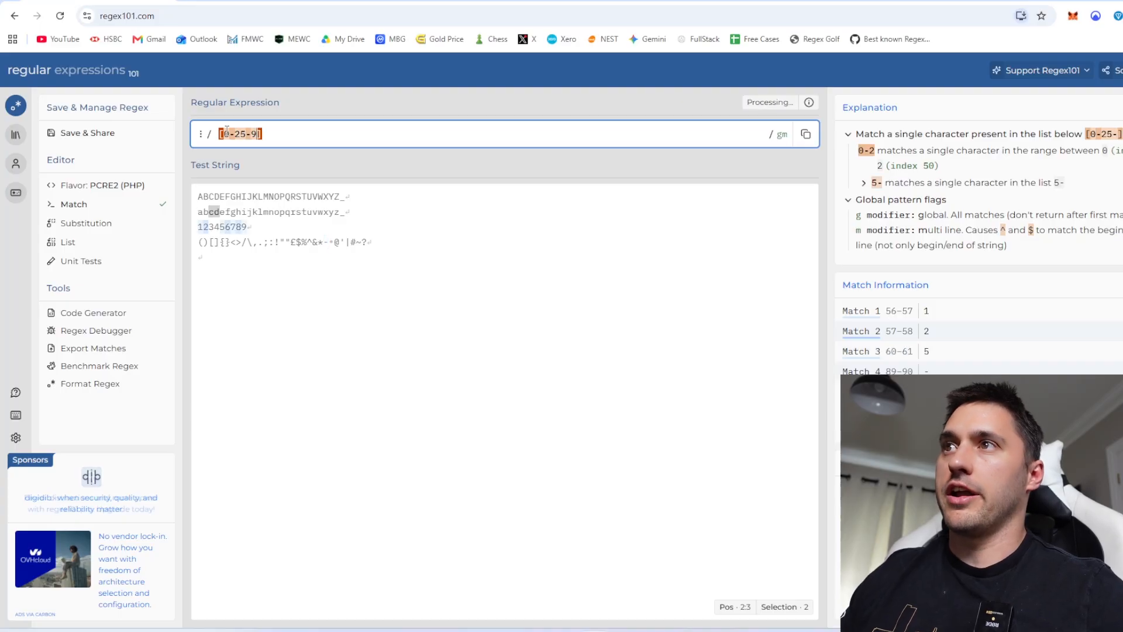
{"action": "left_click", "coordinate": [295, 270]}
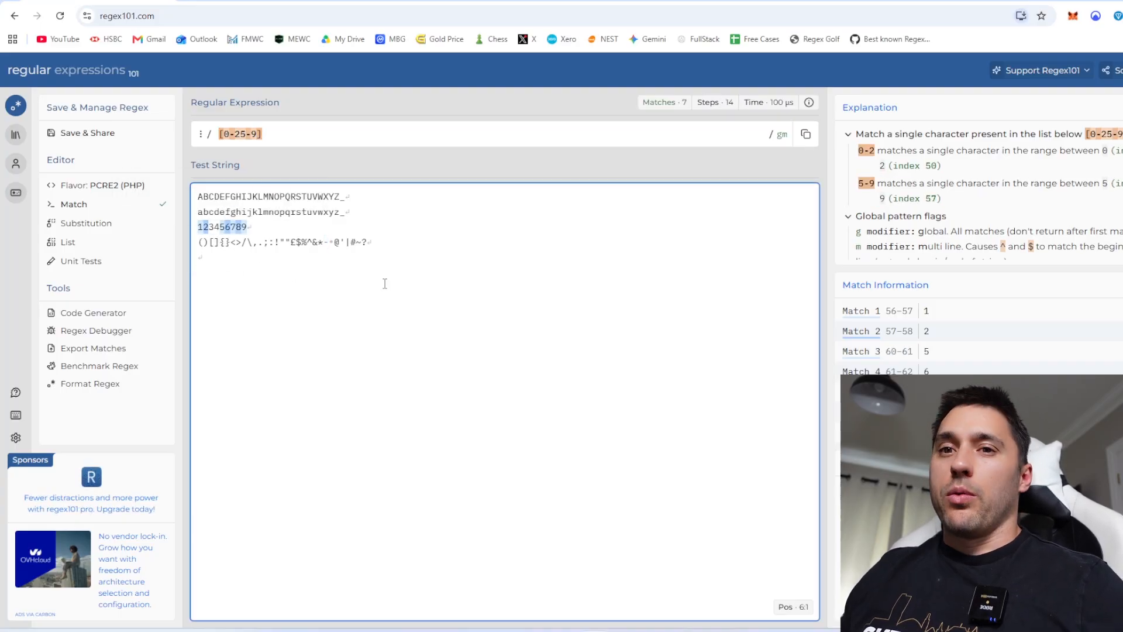
Negate the bracketed digit ranges with a leading caret, making the regular expression [^0-25-9]
{"action": "left_click", "coordinate": [223, 134]}
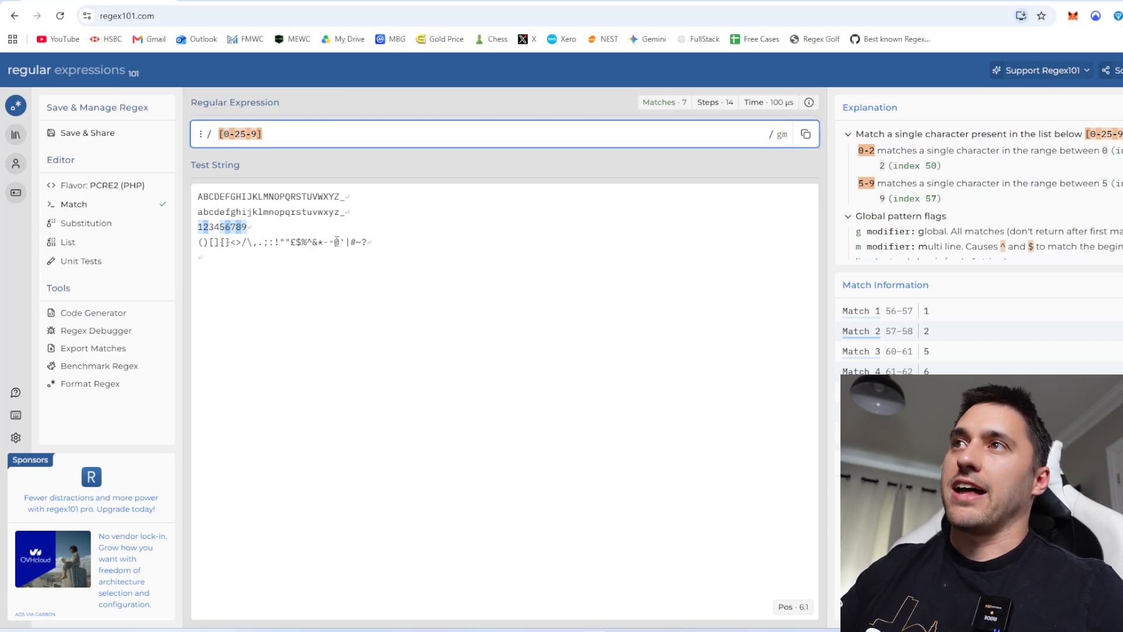
{"action": "type", "text": "^"}
{"action": "left_click", "coordinate": [305, 135]}
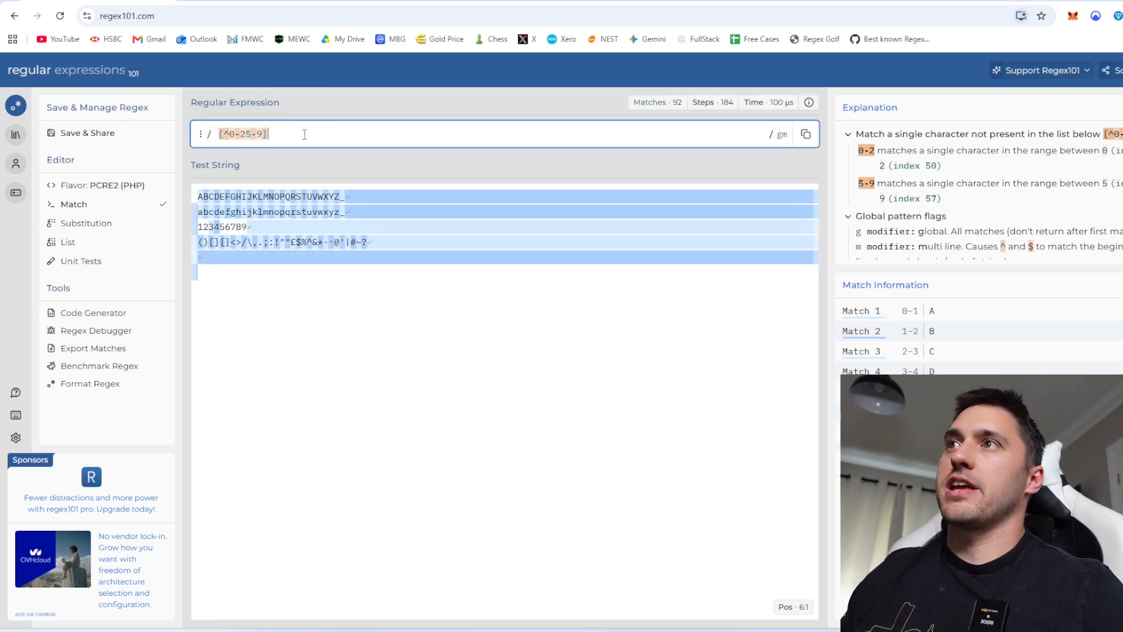
{"action": "mouse_move", "coordinate": [254, 138]}
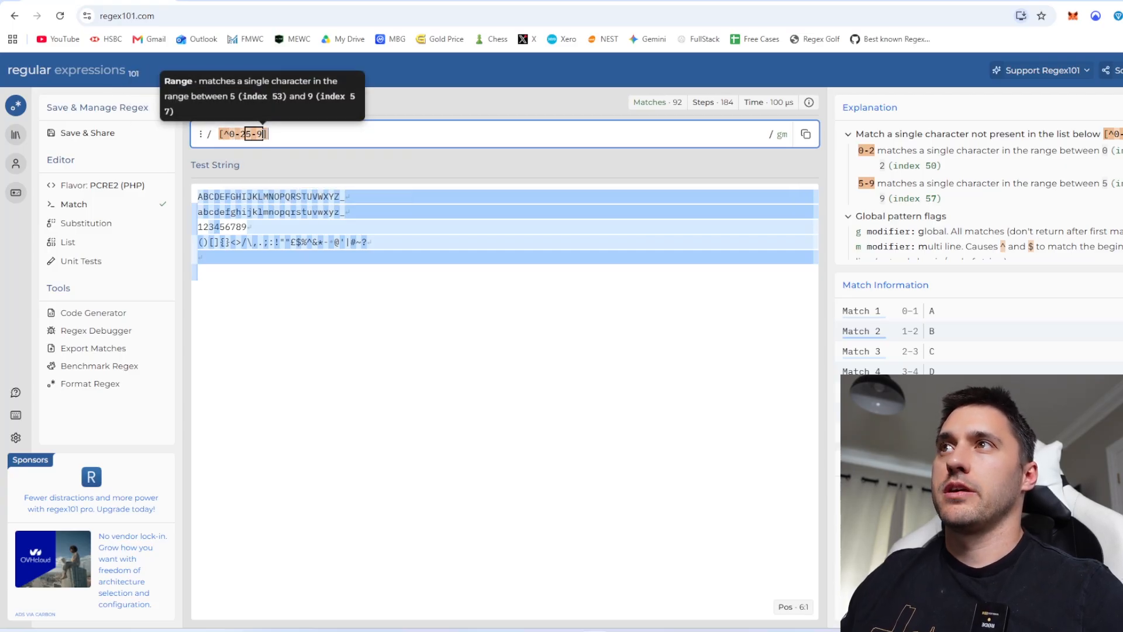
Replace the negated digit ranges with the range a-z followed by the digits 56789, making the regular expression [^a-z56789]
{"action": "left_click_drag", "start_coordinate": [224, 134], "coordinate": [231, 134]}
{"action": "type", "text": "a-"}
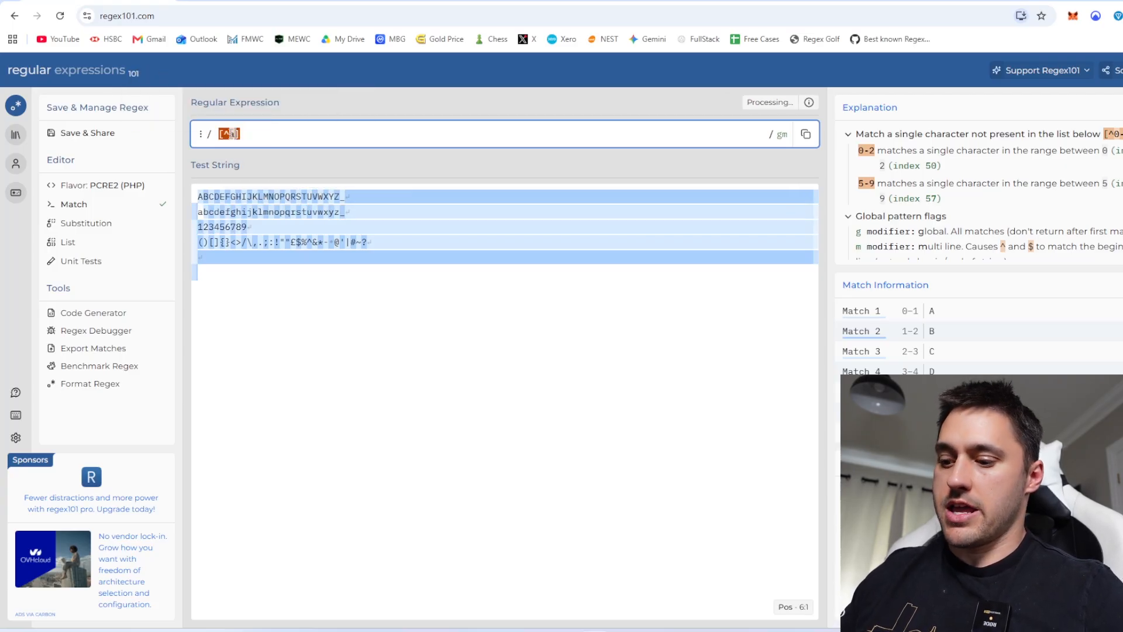
{"action": "type", "text": "z"}
{"action": "left_click", "coordinate": [330, 330]}
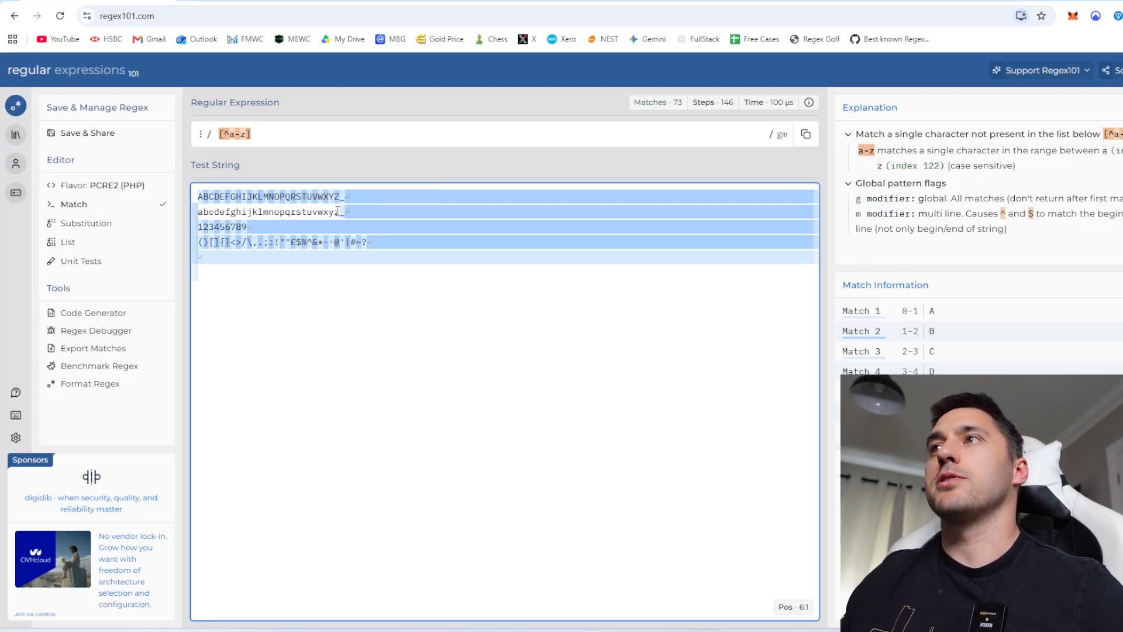
{"action": "key", "text": "shift+Tab"}
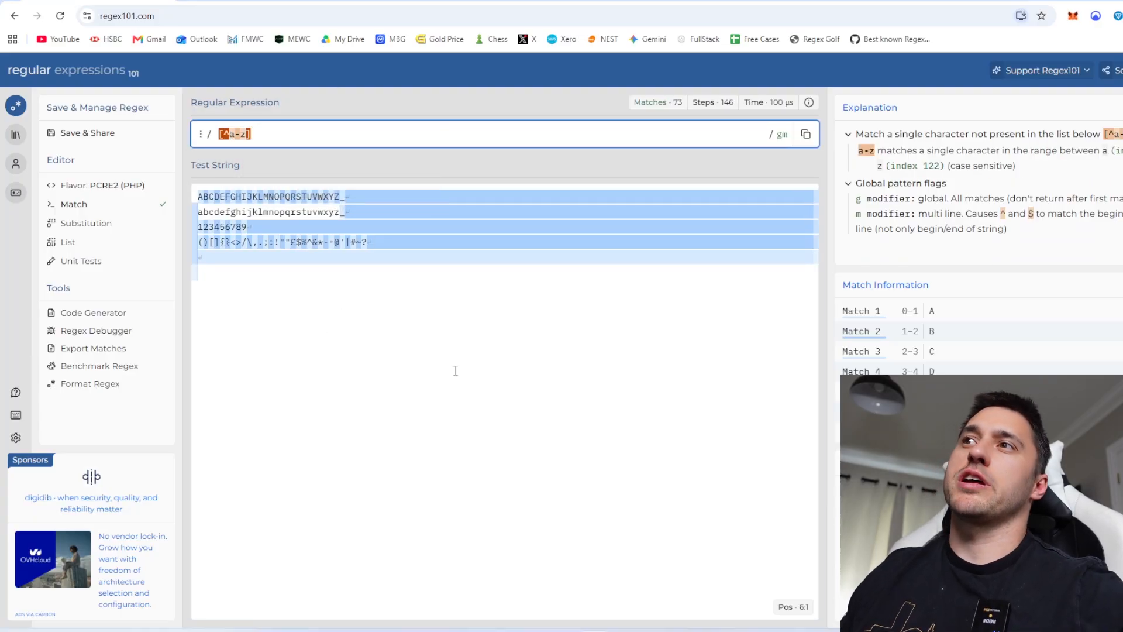
{"action": "type", "text": "56789"}
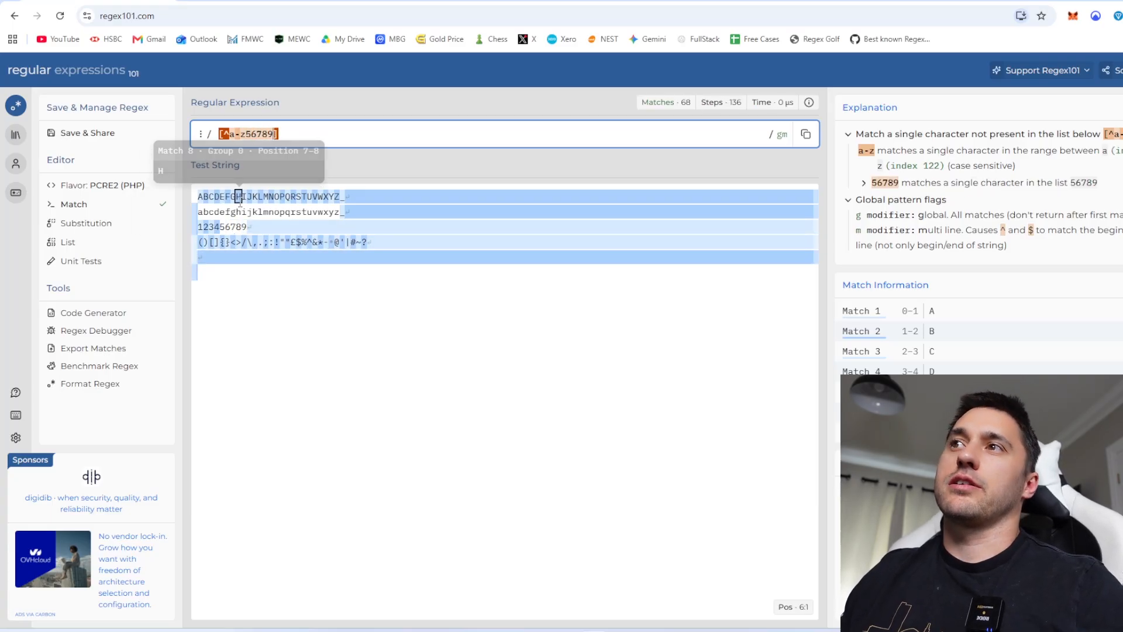
Switch to the Regex Golf page and, in the Warmup level, shorten the regex to f before restoring it to foo
{"action": "key", "text": "alt+Tab"}
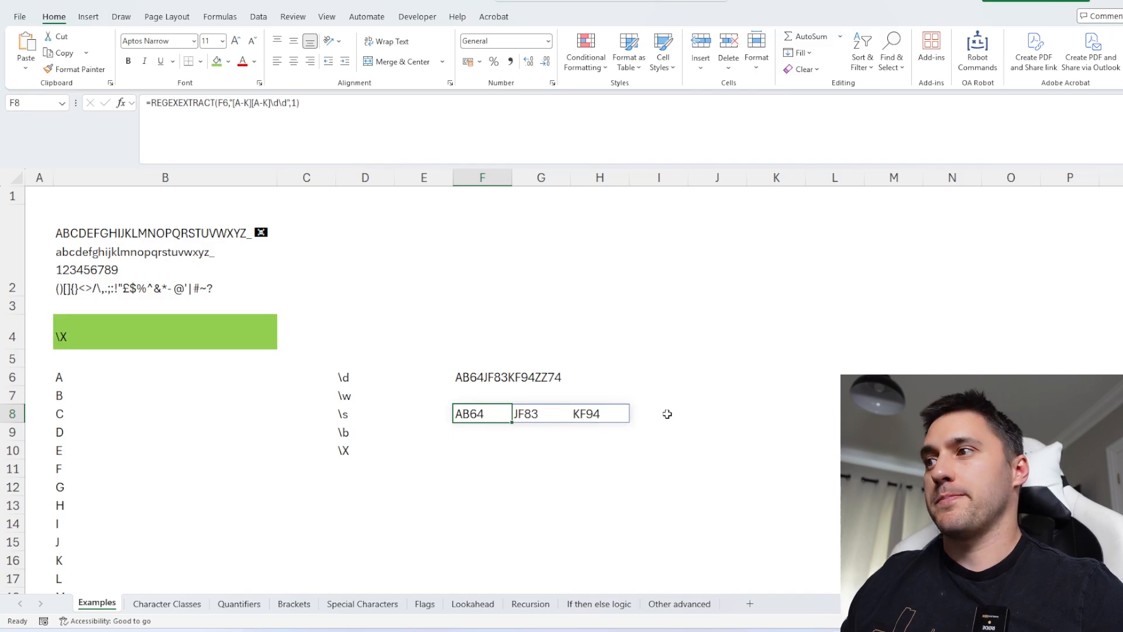
{"action": "key", "text": "alt+Tab"}
{"action": "left_click", "coordinate": [245, 1]}
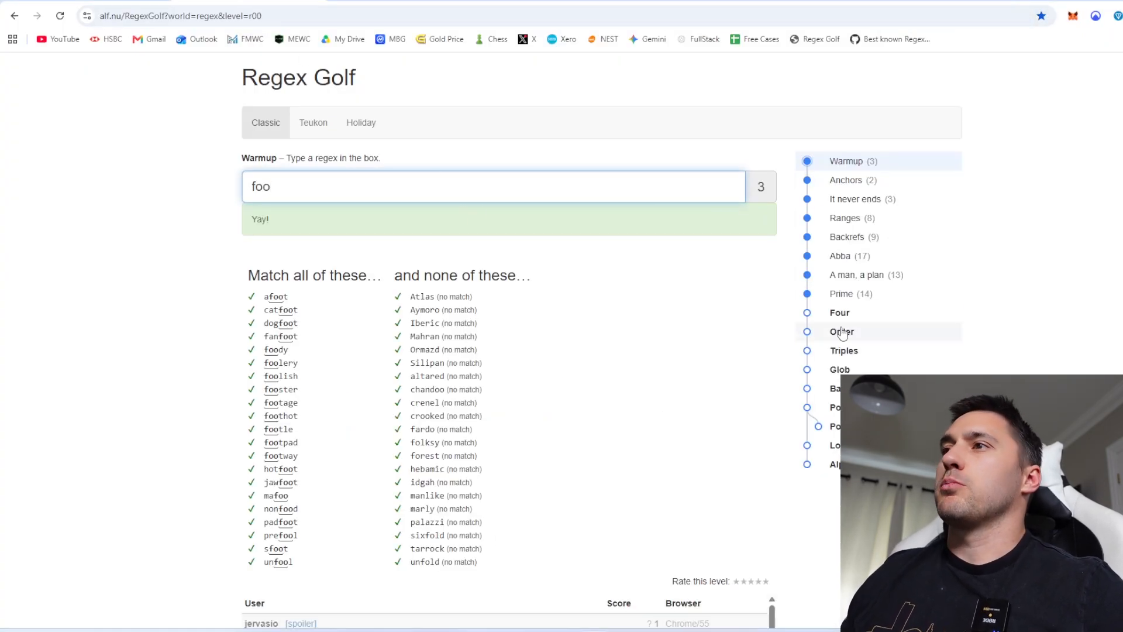
{"action": "key", "text": "BackSpace"}
{"action": "key", "text": "BackSpace"}
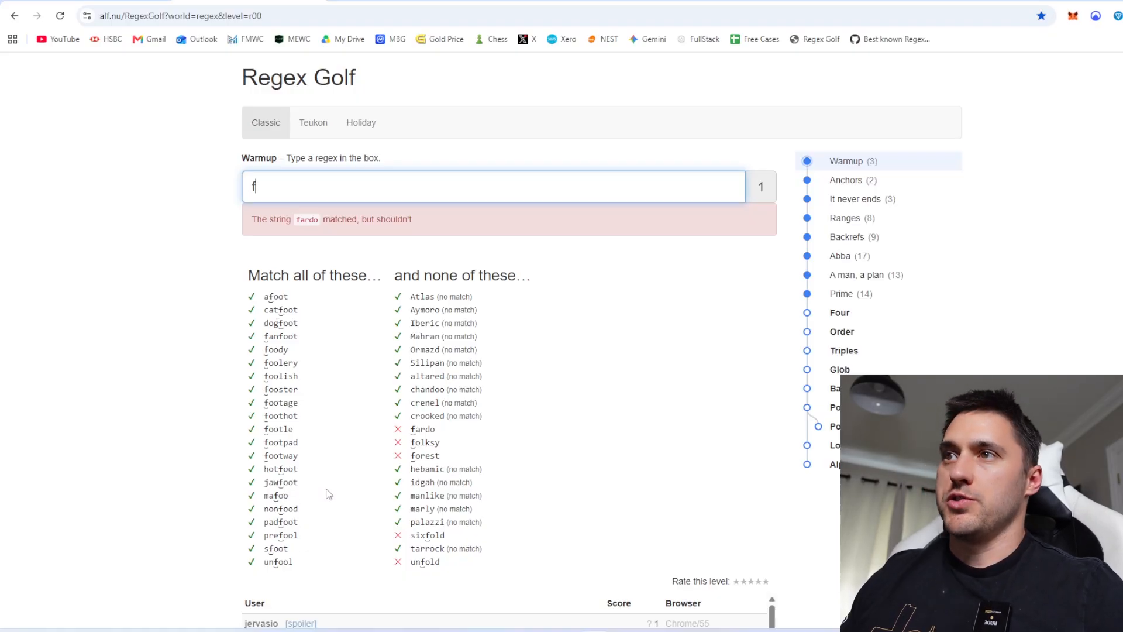
{"action": "type", "text": "oo"}
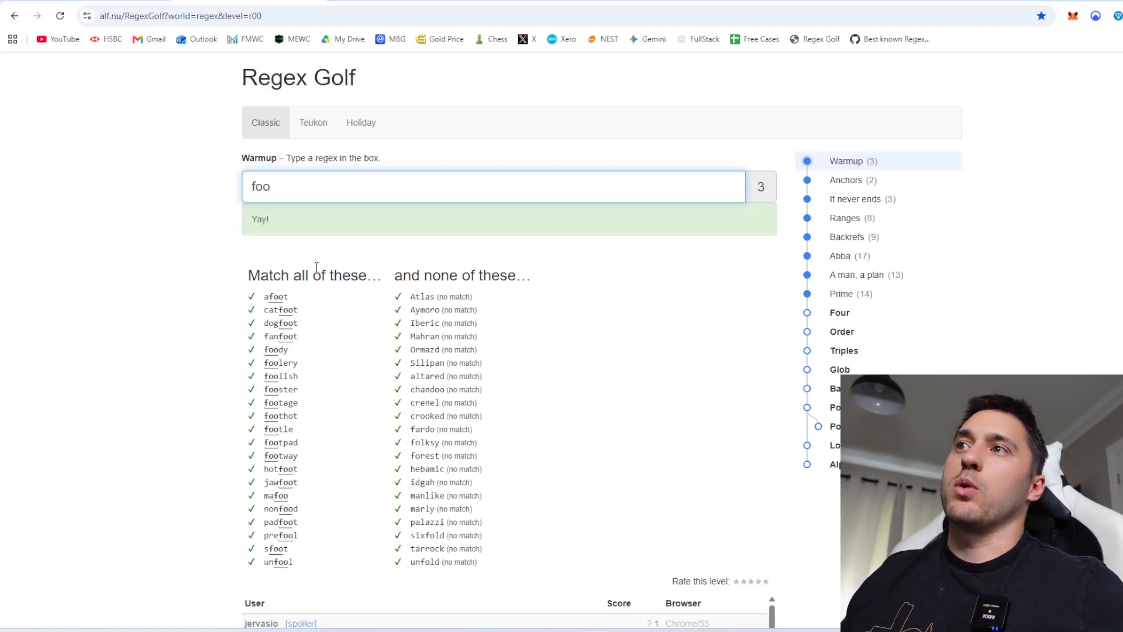
Open the It never ends level and enter the word-boundary regex u\b
{"action": "left_click", "coordinate": [316, 227]}
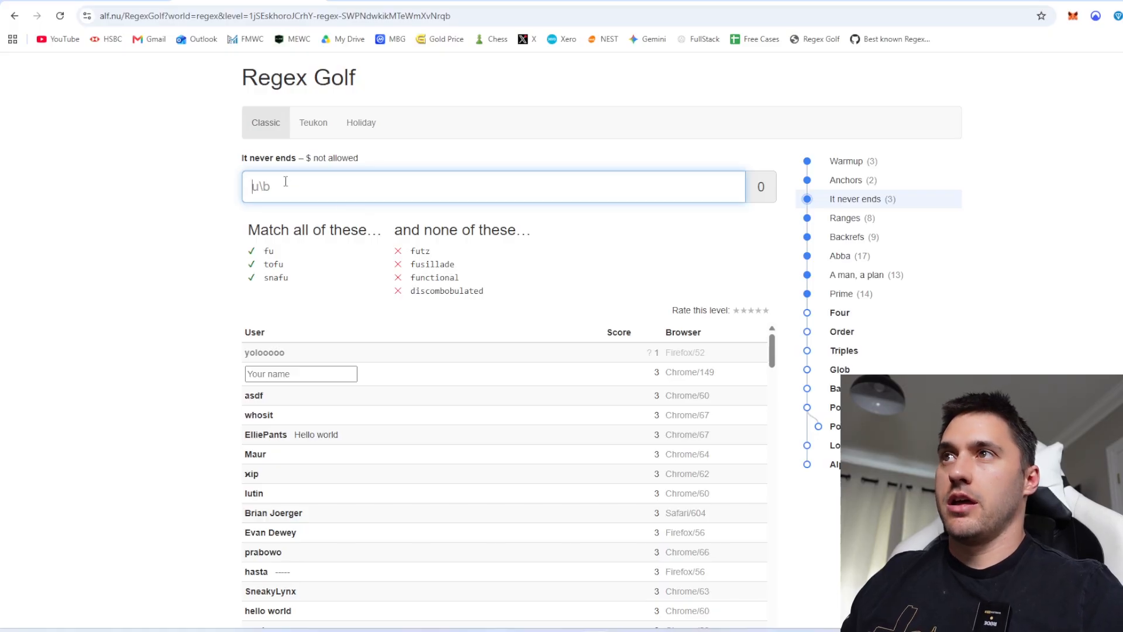
{"action": "type", "text": "u\\"}
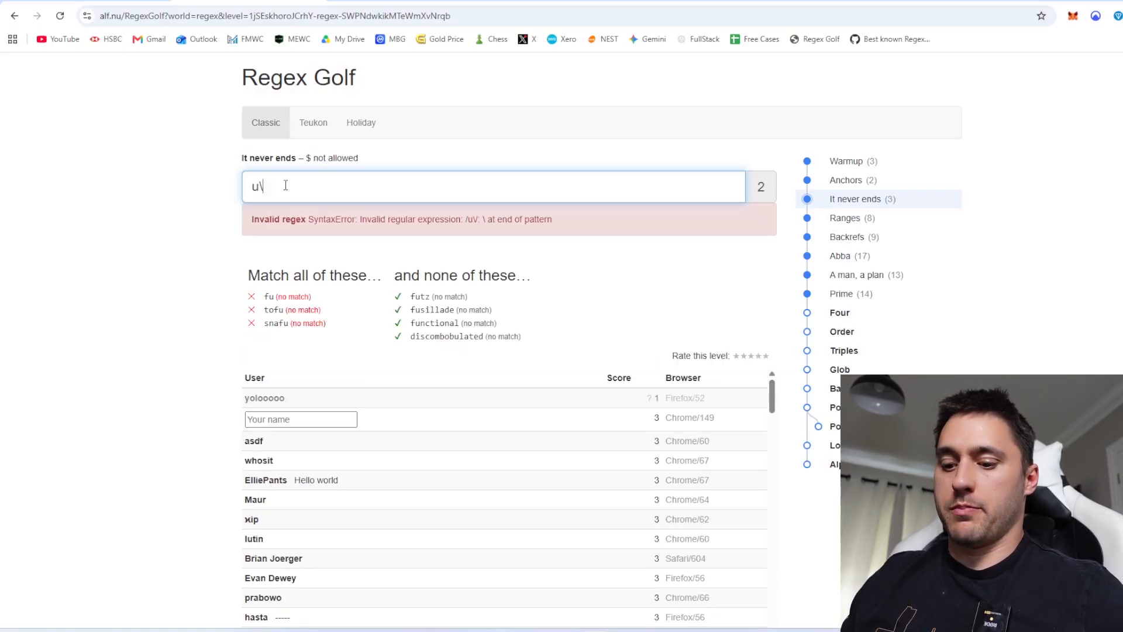
{"action": "type", "text": "b"}
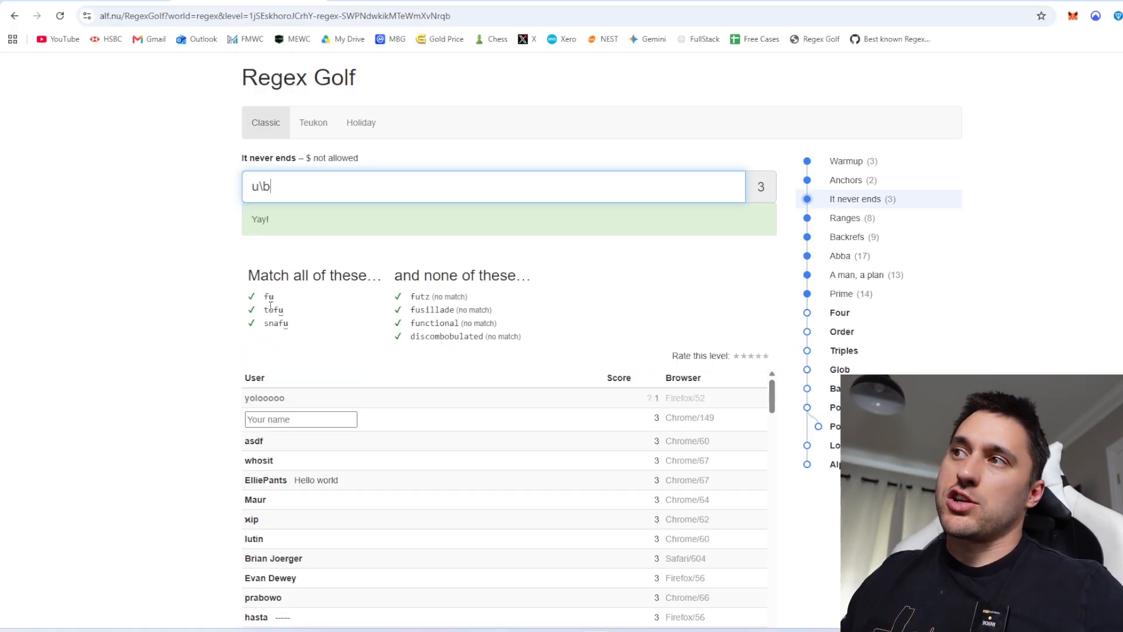
Open the Ranges level and enter the bracketed range [a-f] as the regex
{"action": "left_click", "coordinate": [844, 218]}
{"action": "type", "text": "["}
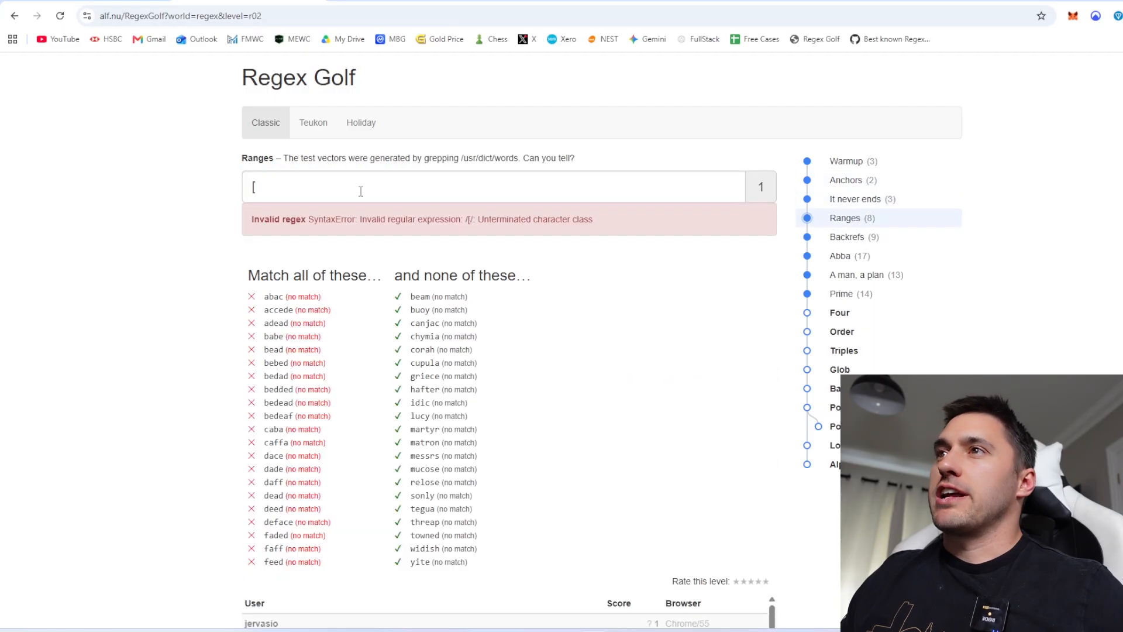
{"action": "left_click", "coordinate": [332, 192]}
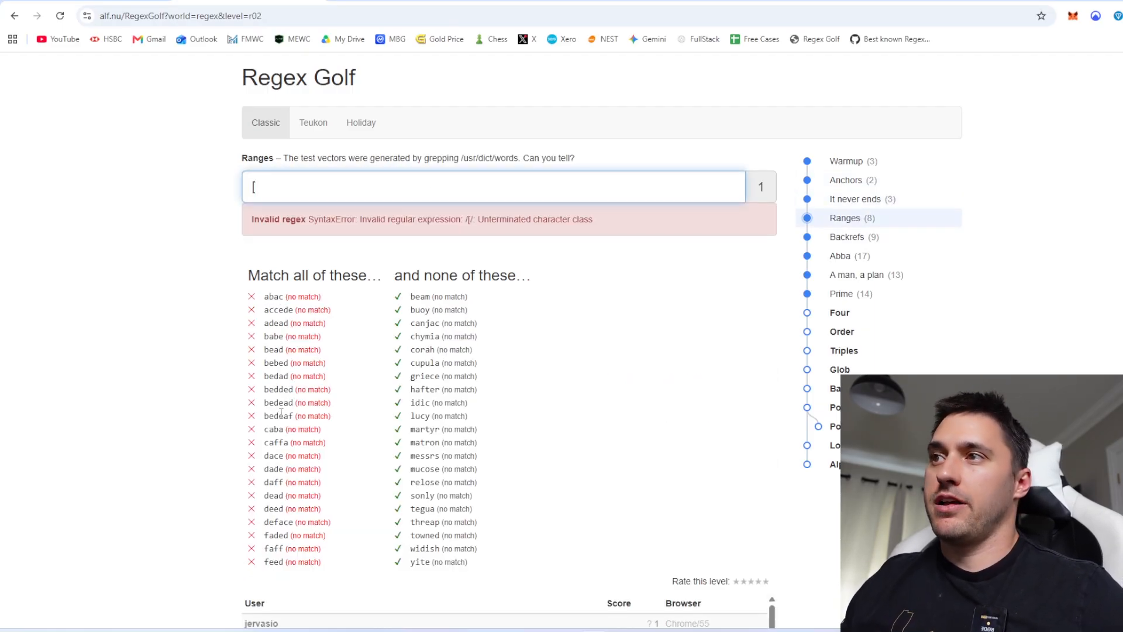
{"action": "type", "text": "a-"}
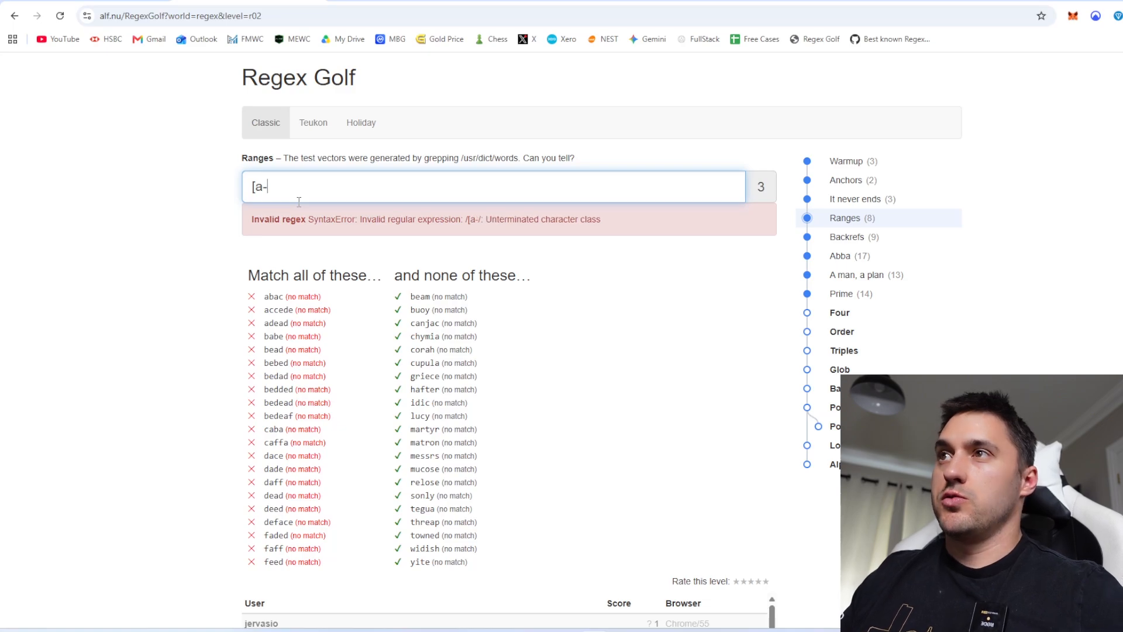
{"action": "type", "text": "f]"}
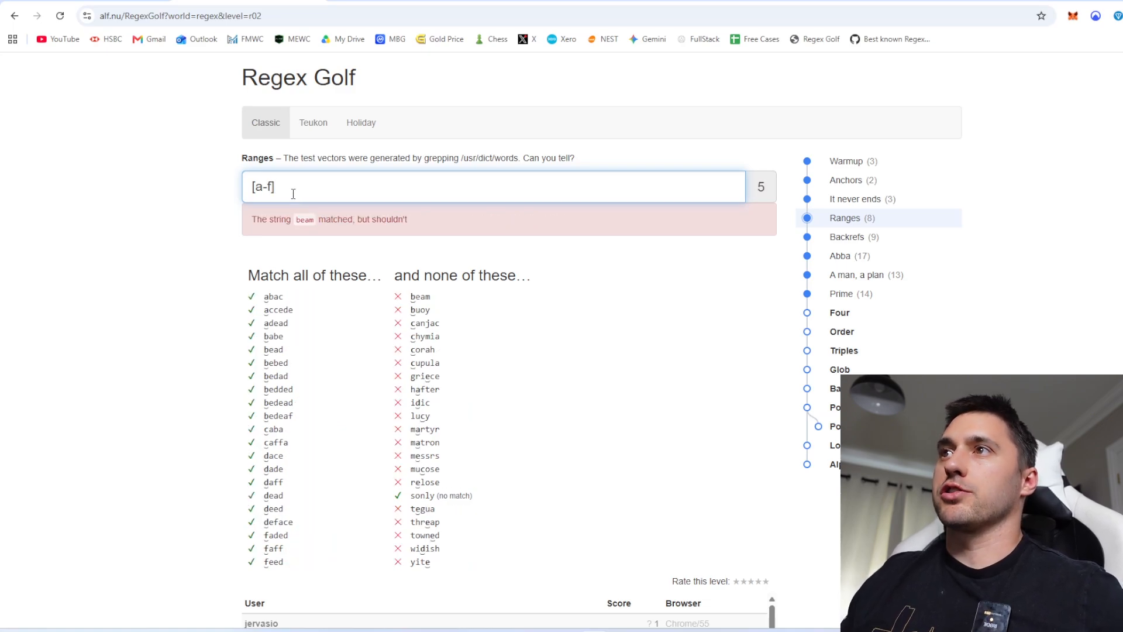
Duplicate the [a-f] range three more times, making the regex [a-f][a-f][a-f][a-f]
{"action": "left_click_drag", "start_coordinate": [291, 190], "coordinate": [246, 189]}
{"action": "key", "text": "ctrl+c"}
{"action": "left_click", "coordinate": [300, 188]}
{"action": "key", "text": "ctrl+v"}
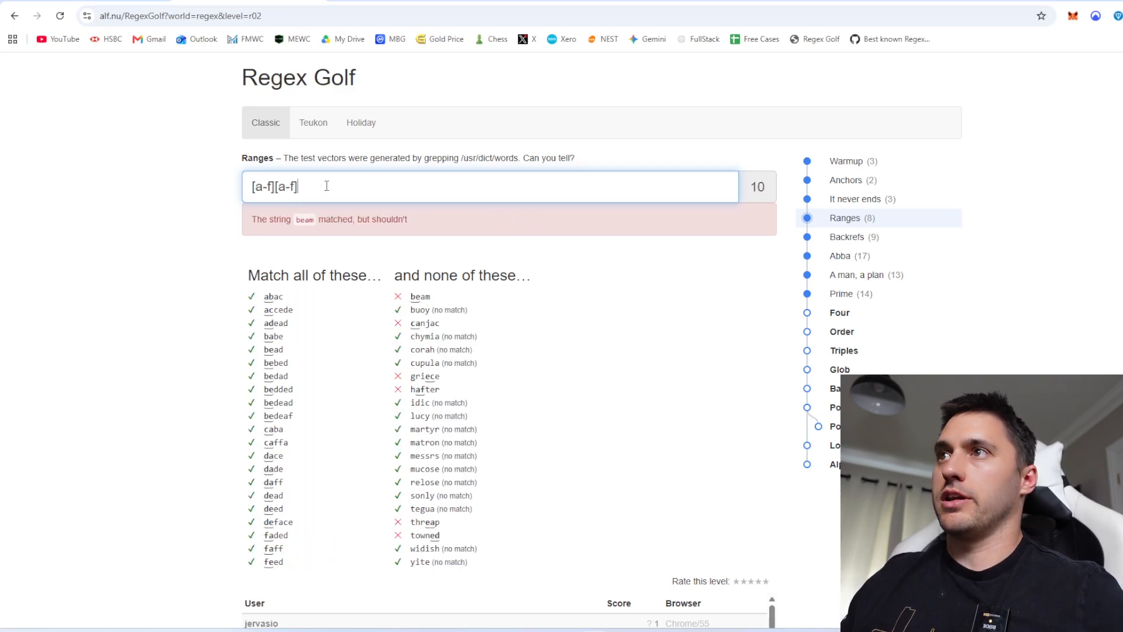
{"action": "key", "text": "ctrl+v"}
{"action": "key", "text": "ctrl+v"}
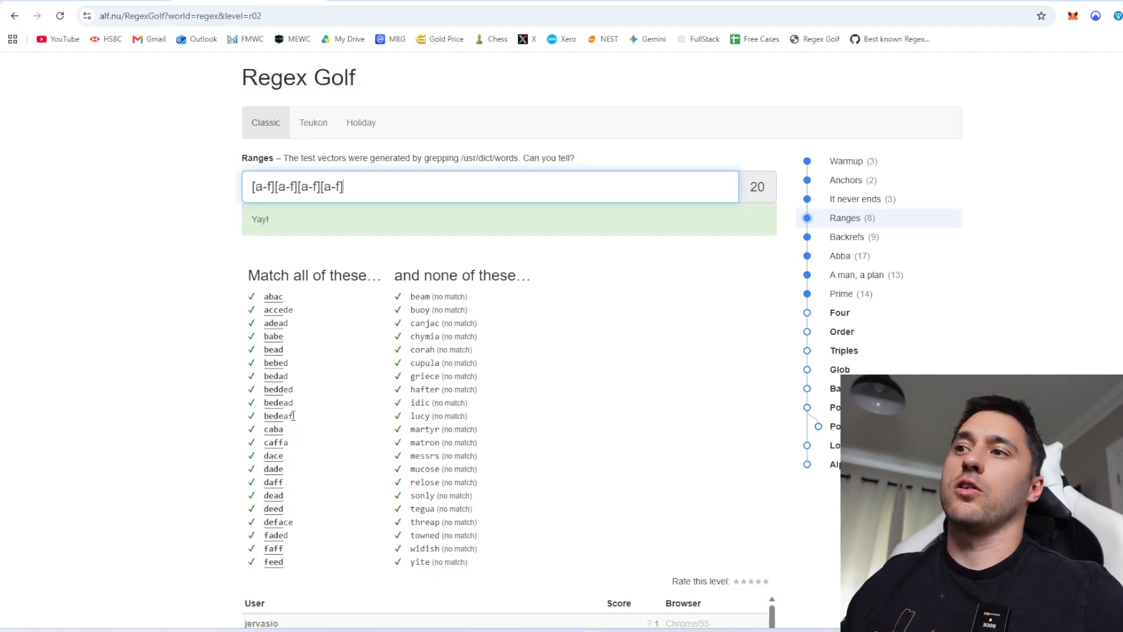
Replace the last three [a-f] ranges with the quantifier {4}, making the regex [a-f]{4}, and highlight the whole expression
{"action": "left_click_drag", "start_coordinate": [366, 186], "coordinate": [249, 183]}
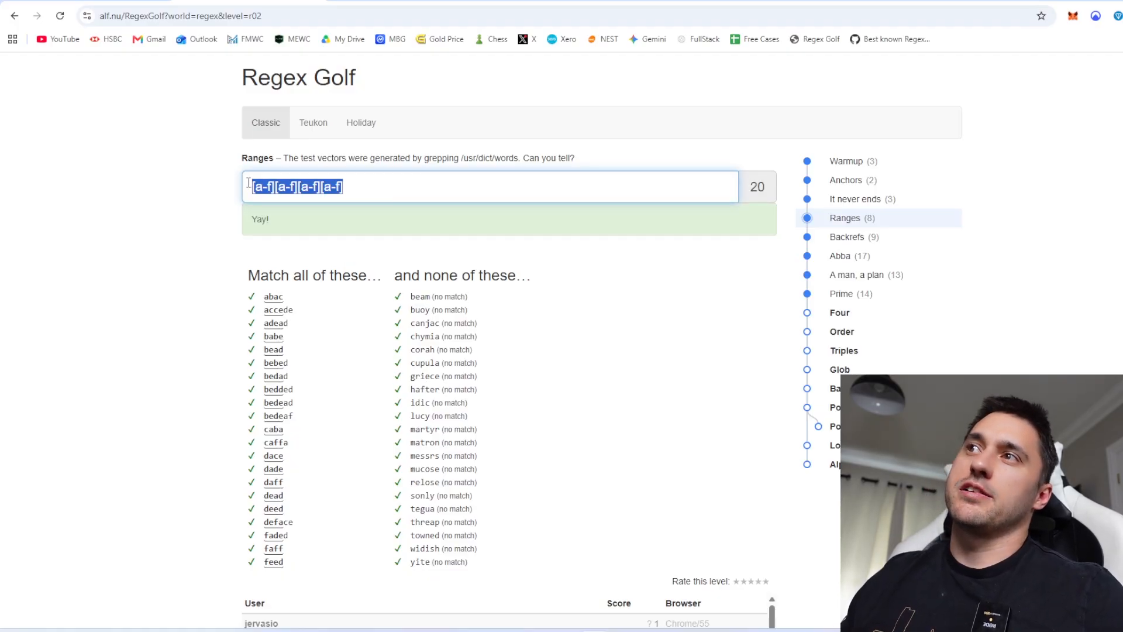
{"action": "left_click", "coordinate": [377, 185]}
{"action": "left_click_drag", "start_coordinate": [381, 185], "coordinate": [229, 188]}
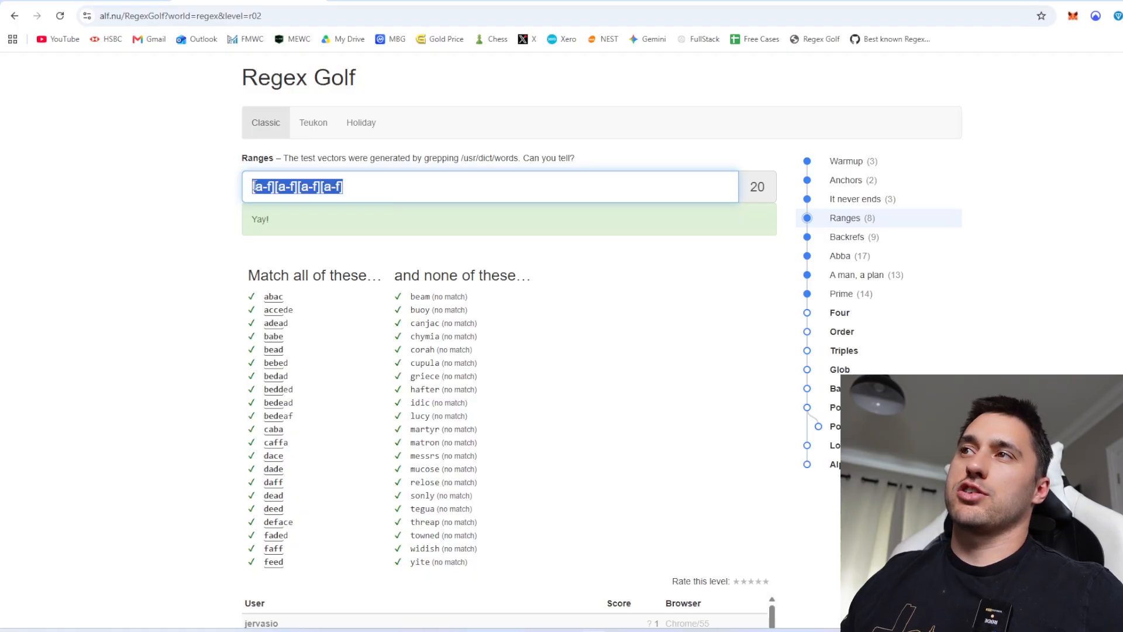
{"action": "left_click", "coordinate": [352, 185]}
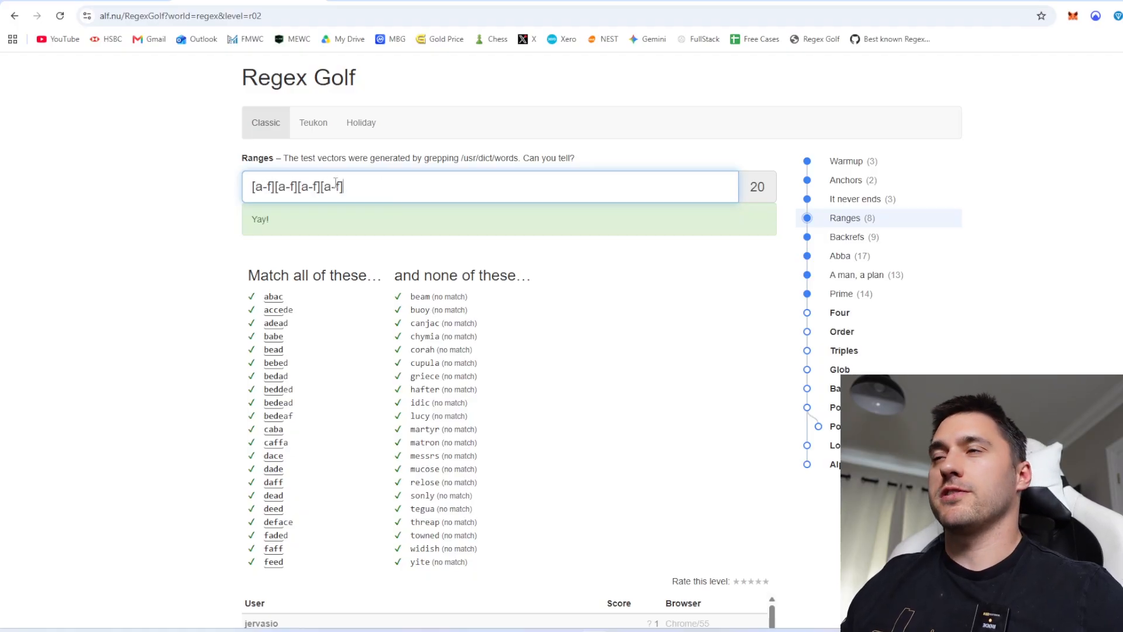
{"action": "left_click_drag", "start_coordinate": [350, 185], "coordinate": [275, 185]}
{"action": "left_click", "coordinate": [383, 185]}
{"action": "left_click_drag", "start_coordinate": [375, 184], "coordinate": [276, 186]}
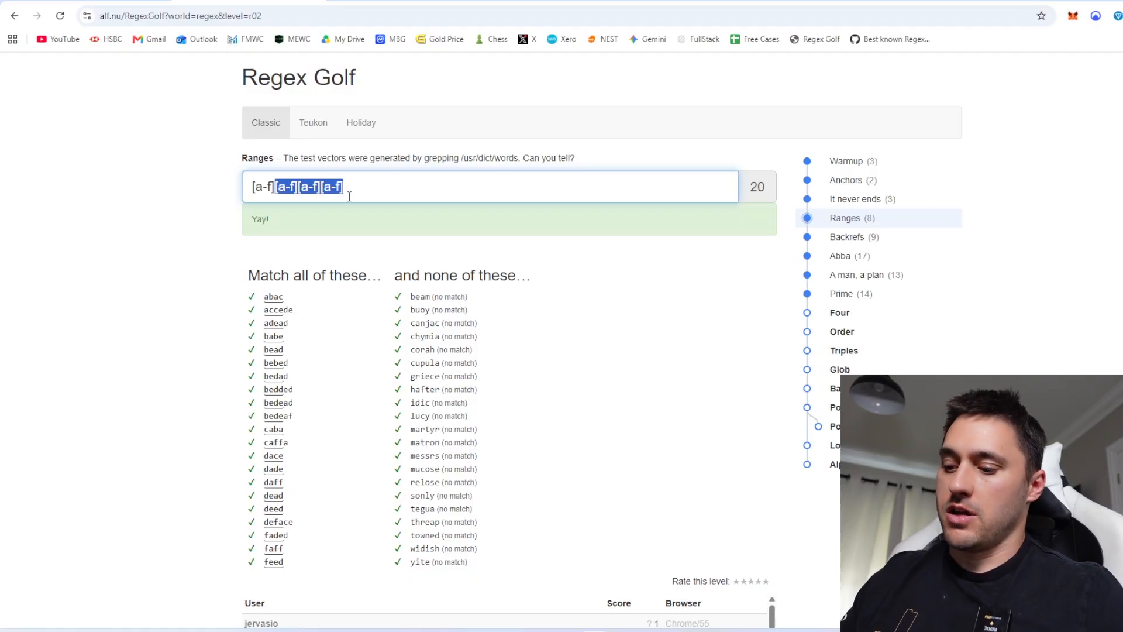
{"action": "type", "text": "{4}"}
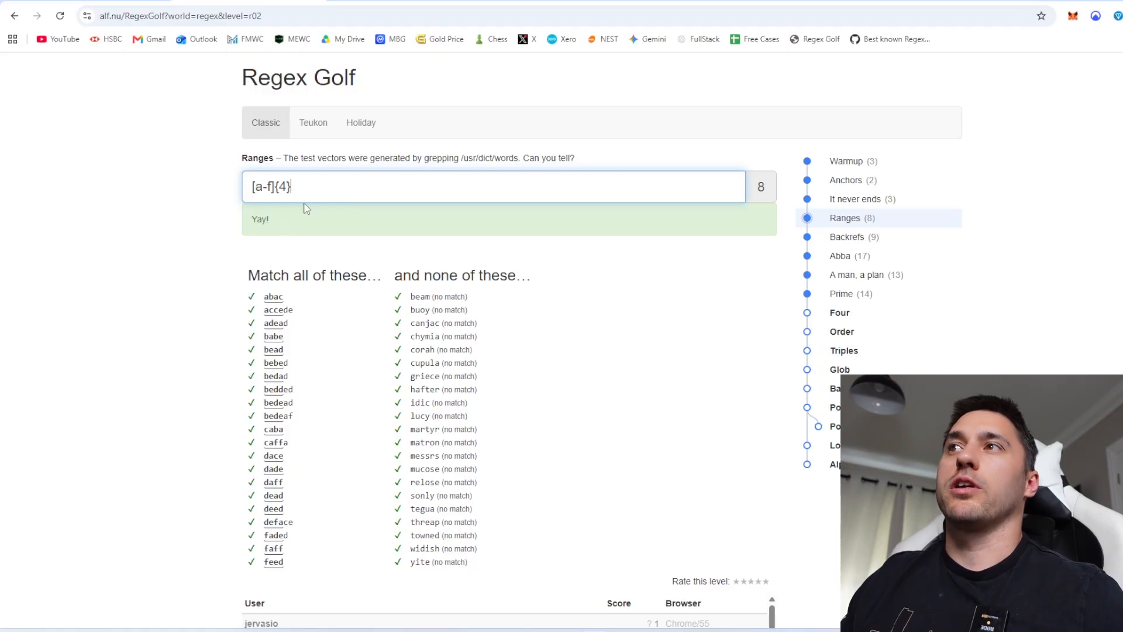
{"action": "left_click_drag", "start_coordinate": [306, 182], "coordinate": [227, 186]}
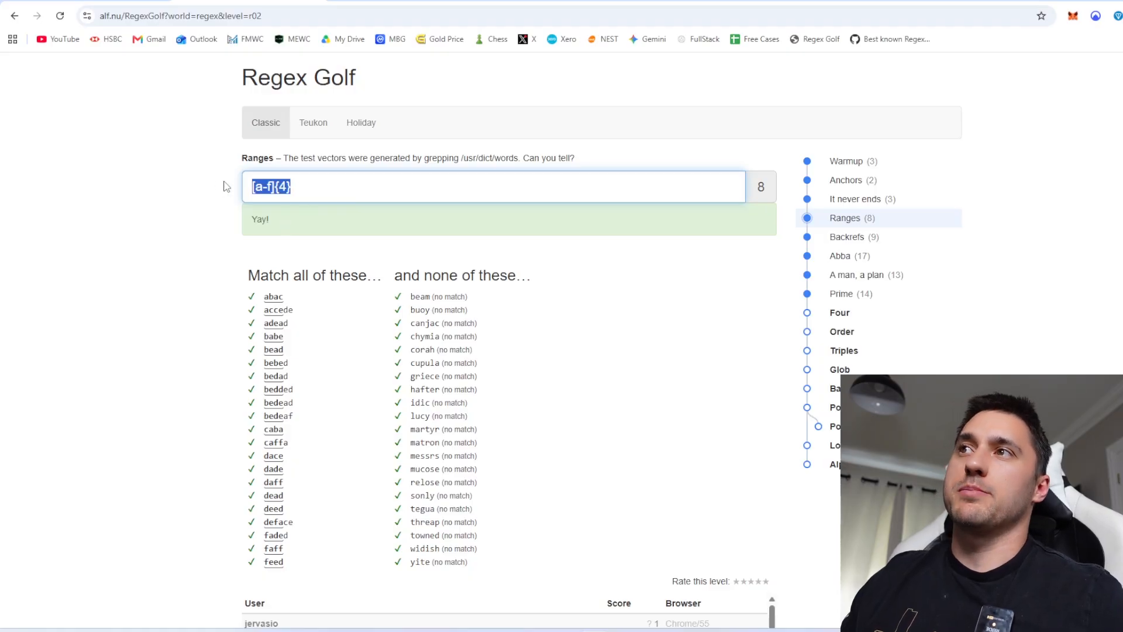